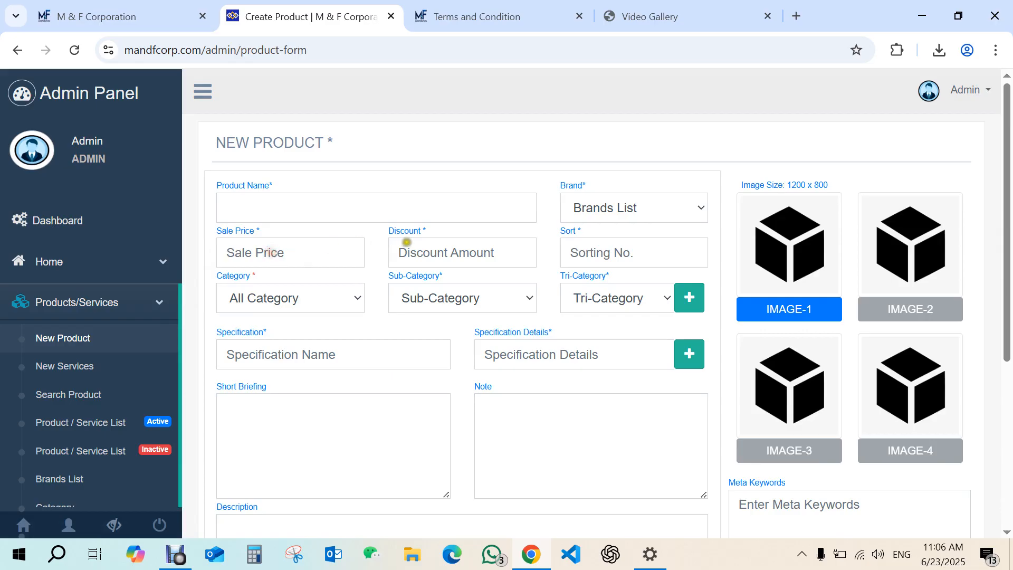
Open the New Services form and return to the New Product form.
left_click(403, 242)
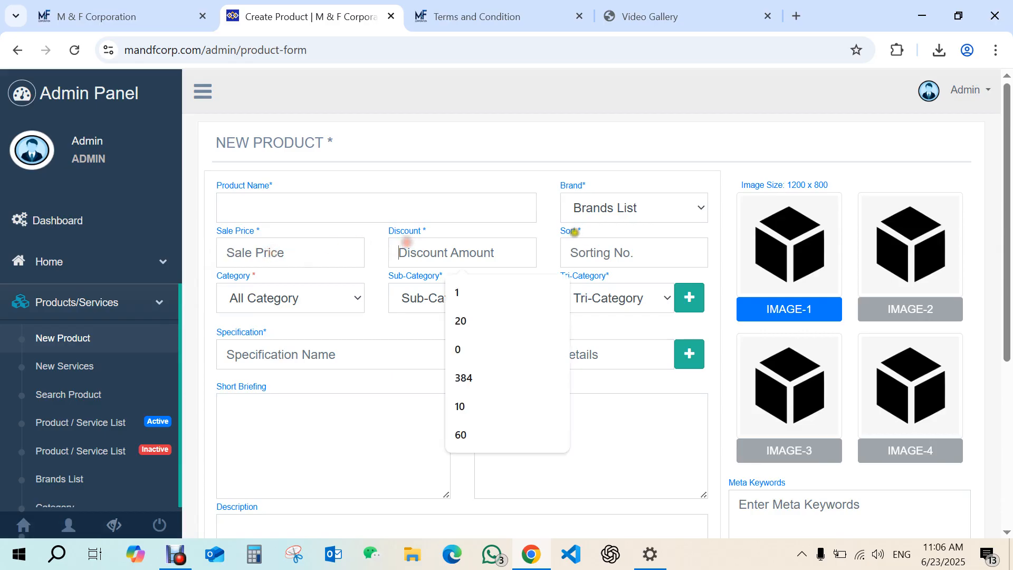
left_click(61, 367)
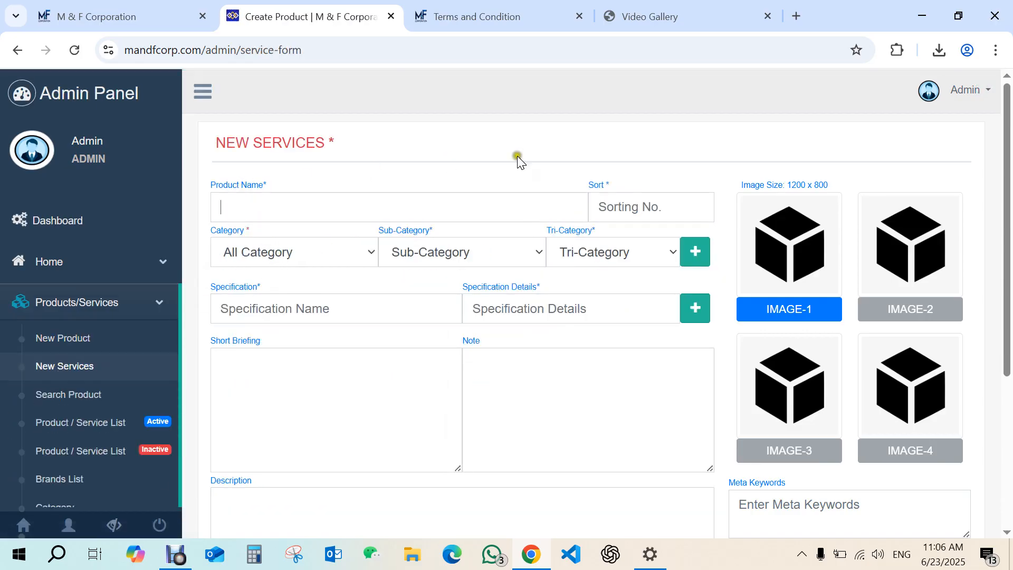
left_click(432, 209)
left_click(85, 344)
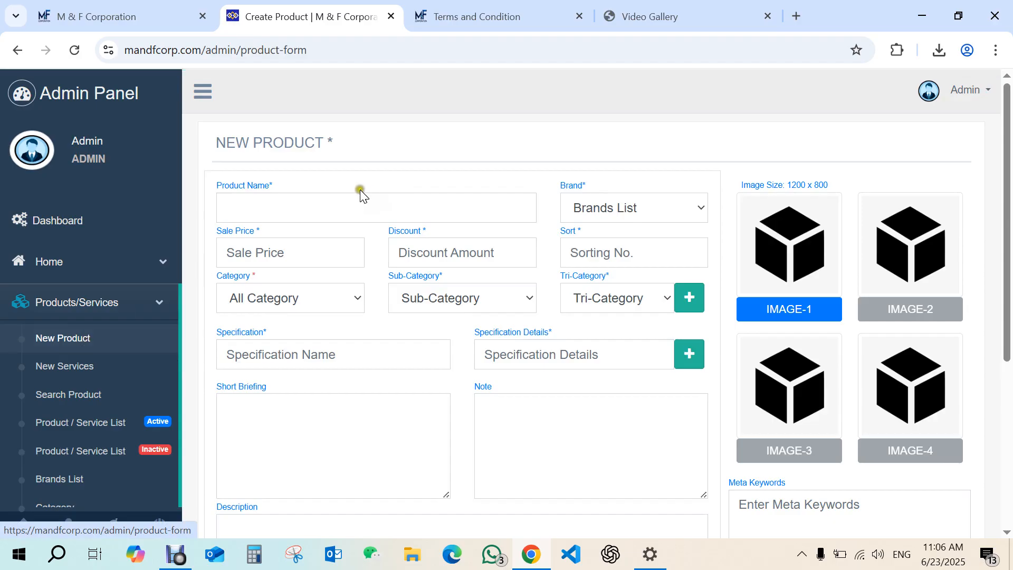
Enter "Sample Product" as the product name.
left_click(340, 204)
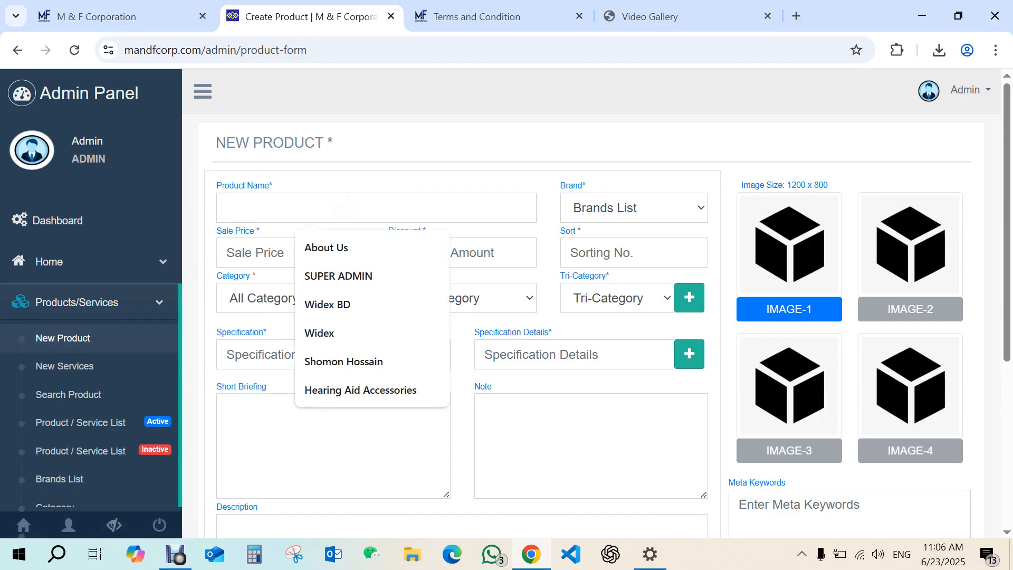
left_click(343, 202)
type("Sa")
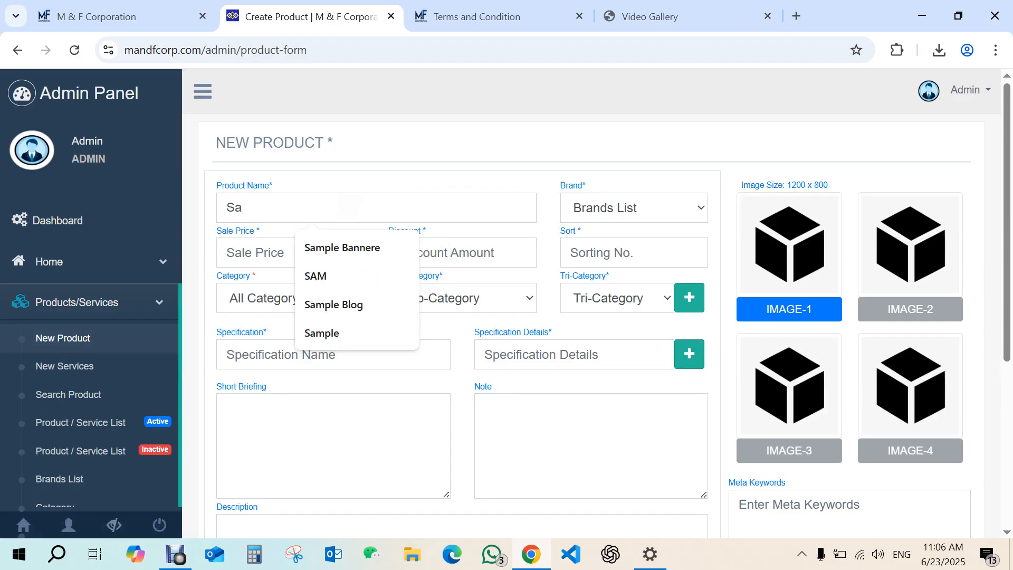
type("n")
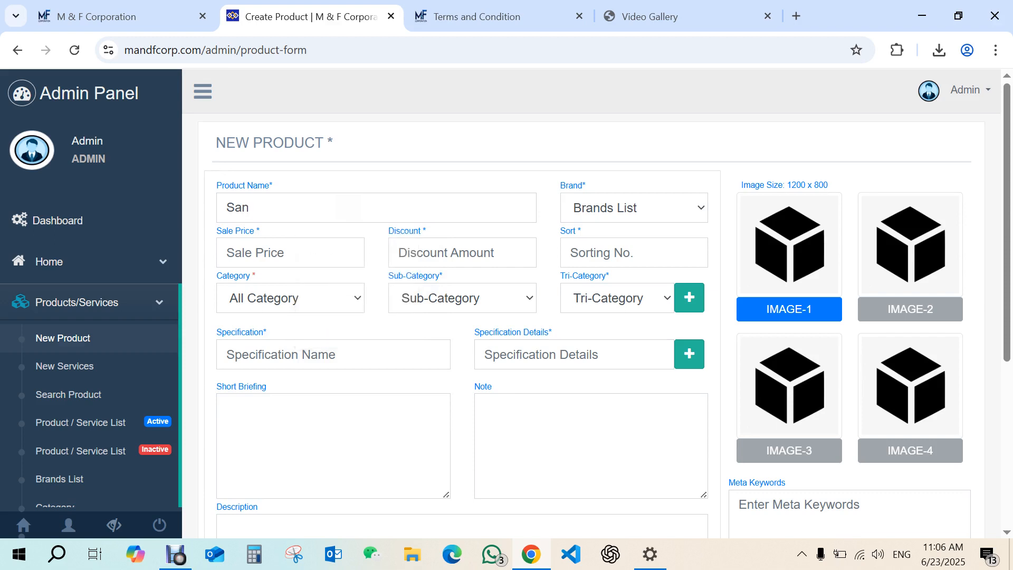
key("BackSpace")
type("mple ")
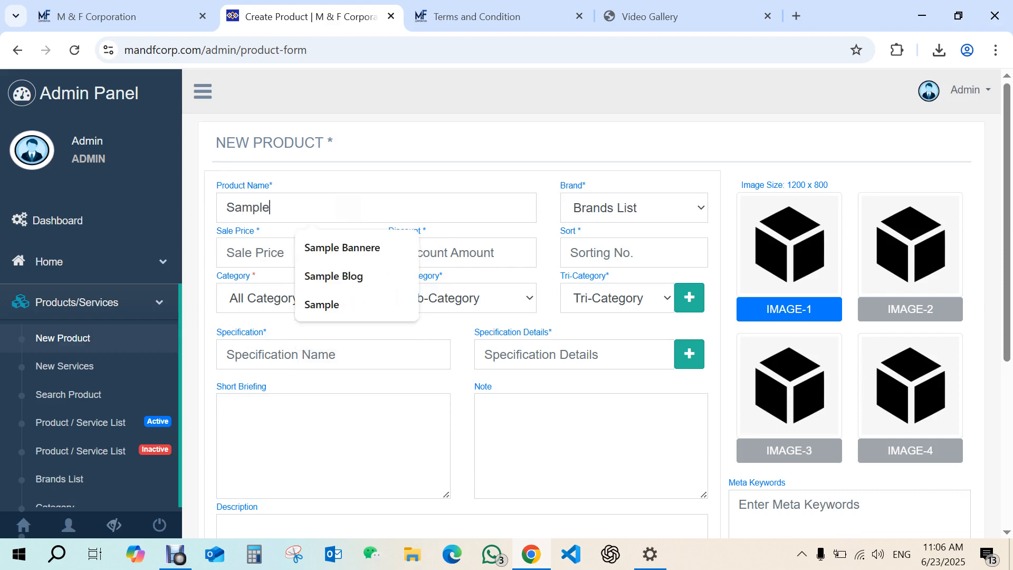
type("Produ")
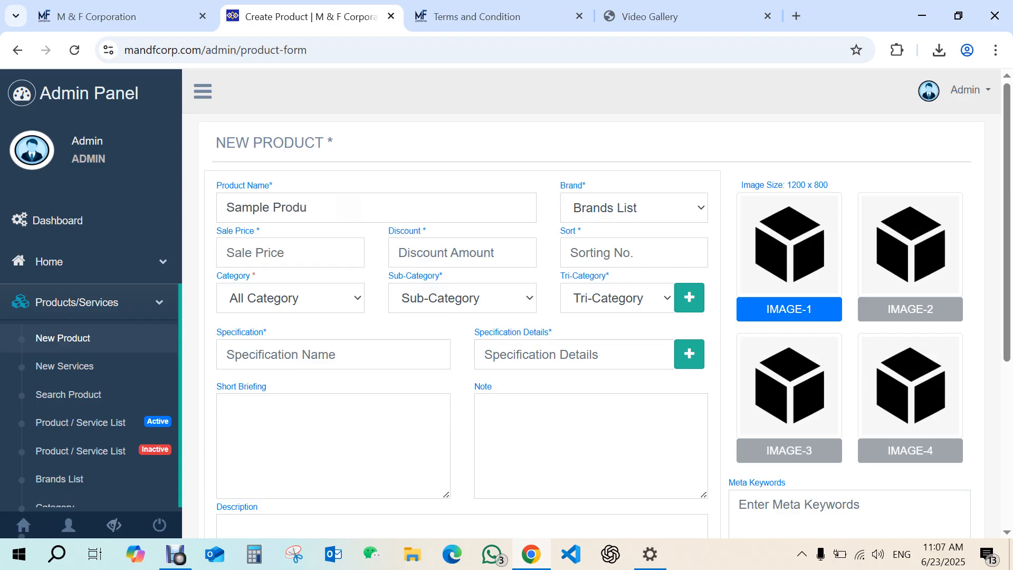
type("ct")
Choose MAALONG as the brand and set the sale price to 120.
left_click(605, 207)
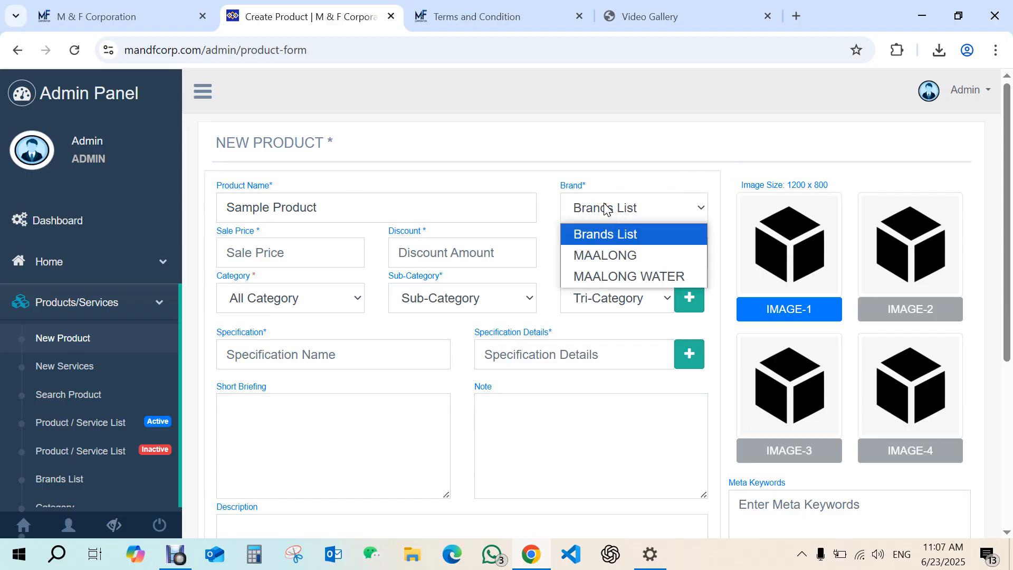
left_click(623, 256)
left_click(280, 252)
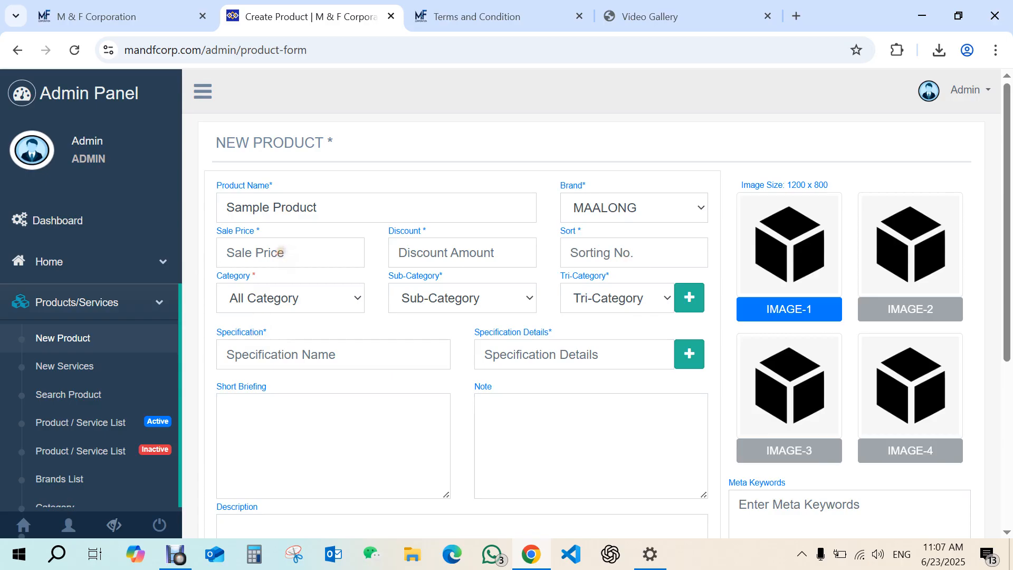
type("120")
Set the discount to 0 and the sort number to 3.
left_click(452, 254)
type("0")
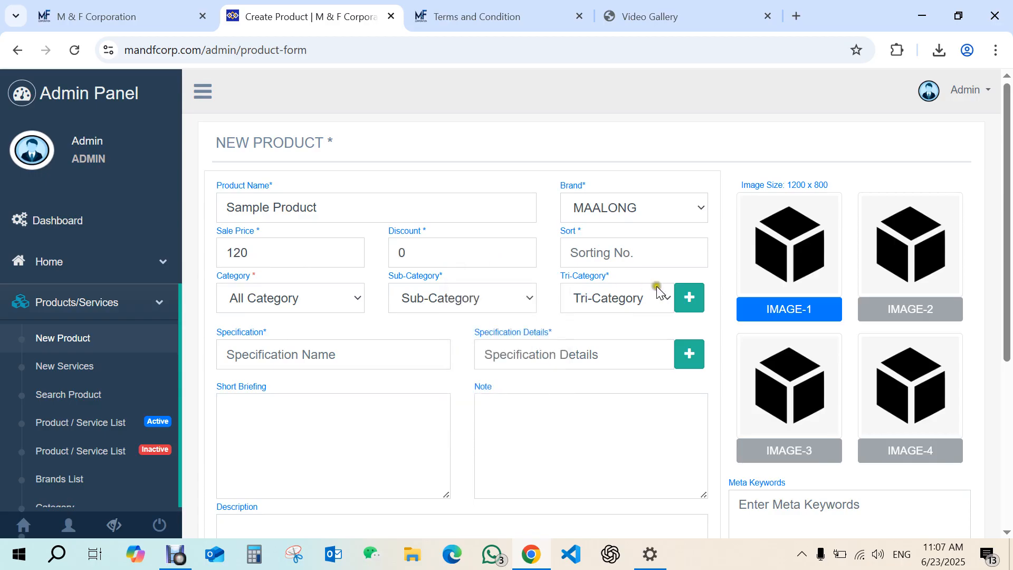
left_click(636, 257)
type("3")
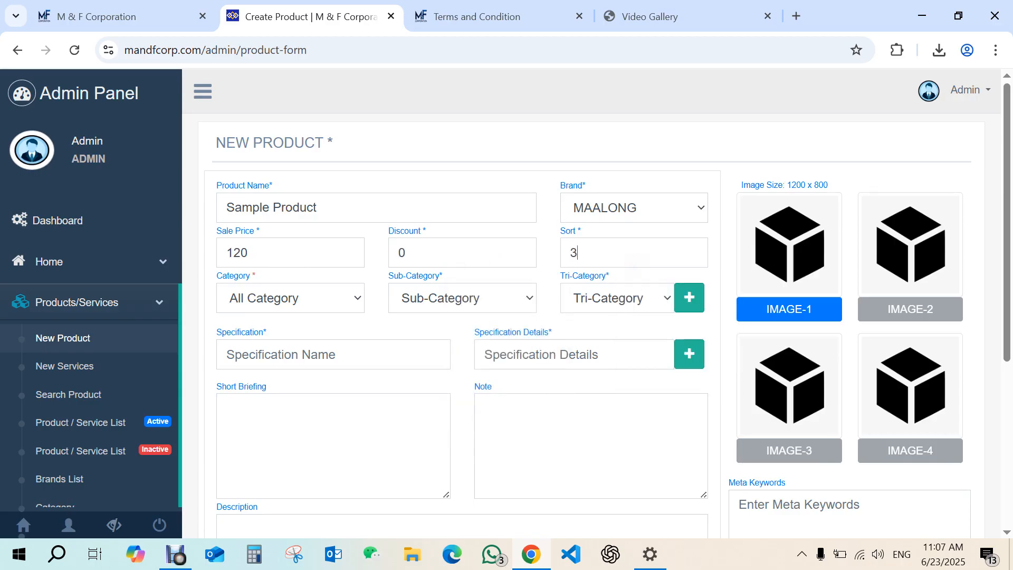
Set the product category to SUPPLIER, checking the supplier menu on the public website.
left_click(288, 291)
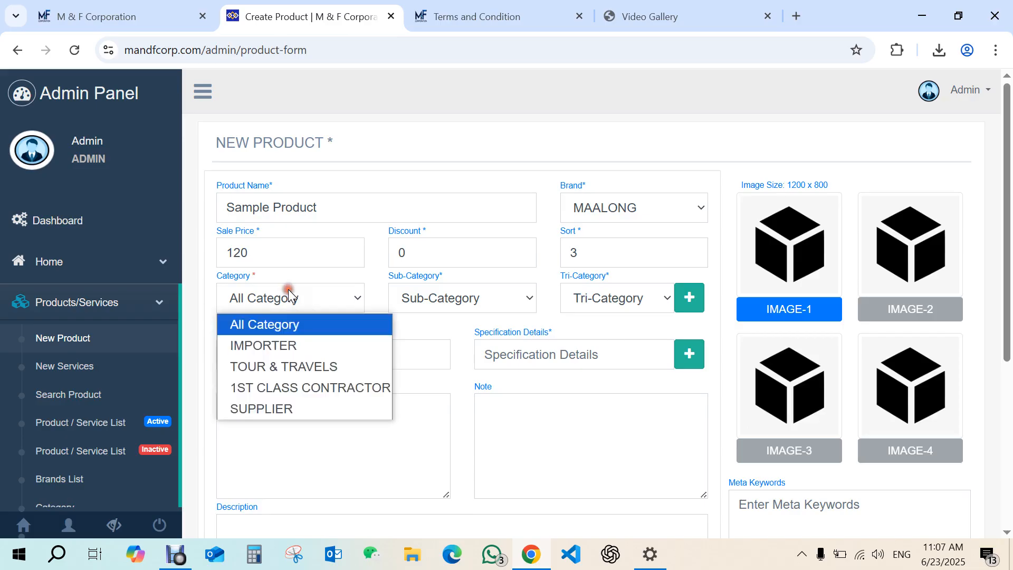
left_click(270, 408)
left_click(122, 17)
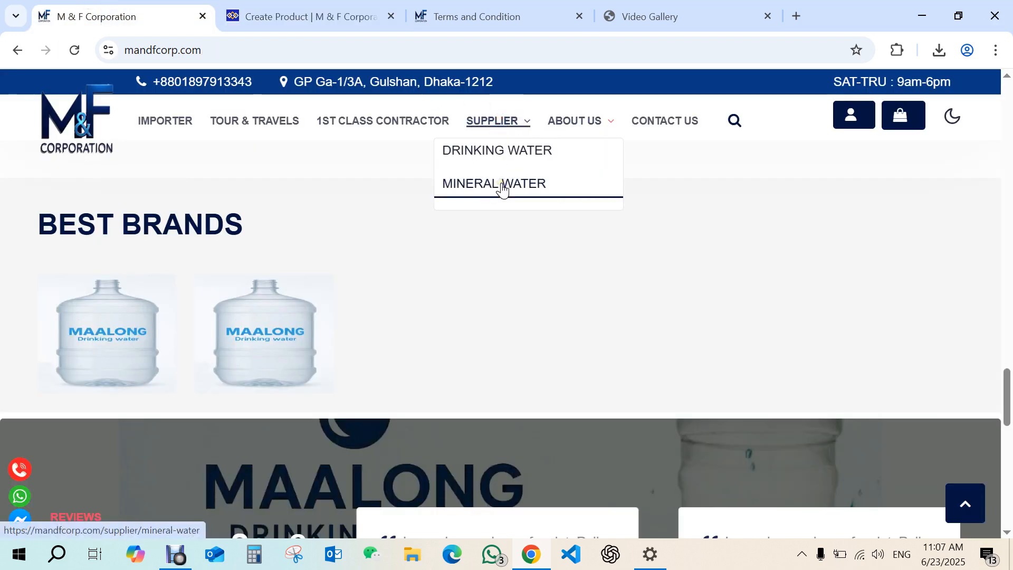
left_click(277, 16)
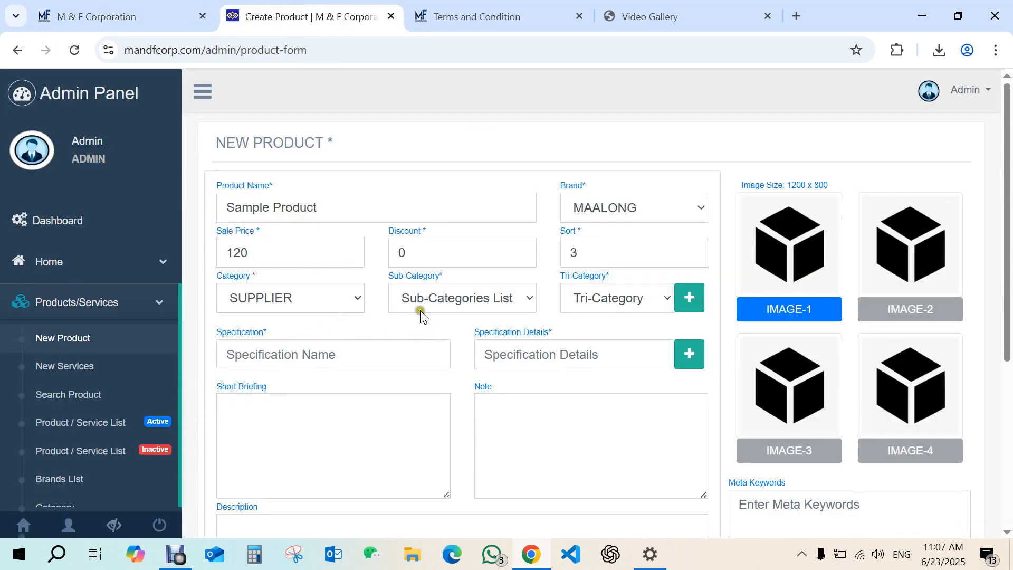
left_click(435, 299)
left_click(251, 297)
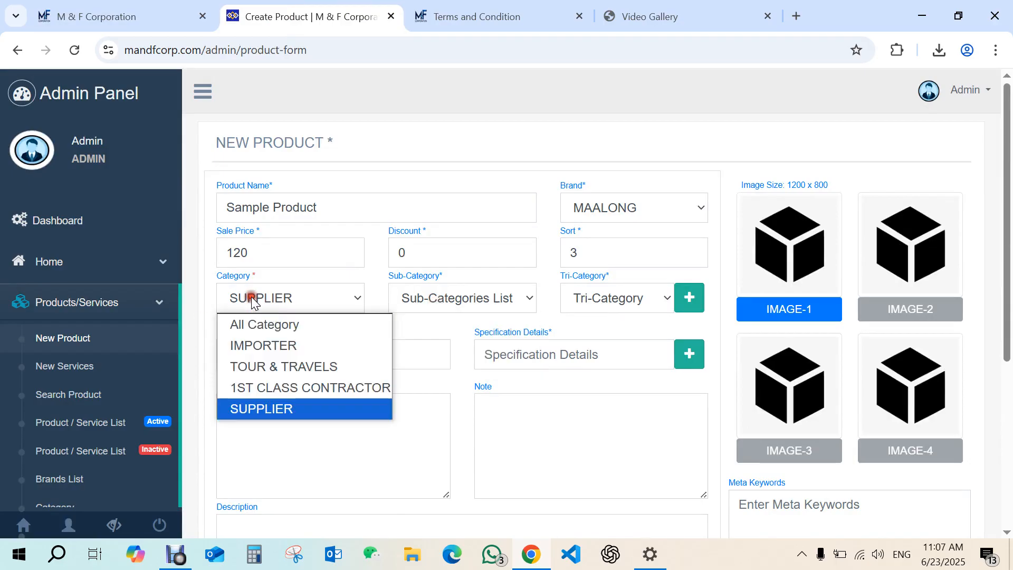
Set the sub-category to MINERAL WATER and add this category combination to the product.
left_click(533, 301)
left_click(459, 346)
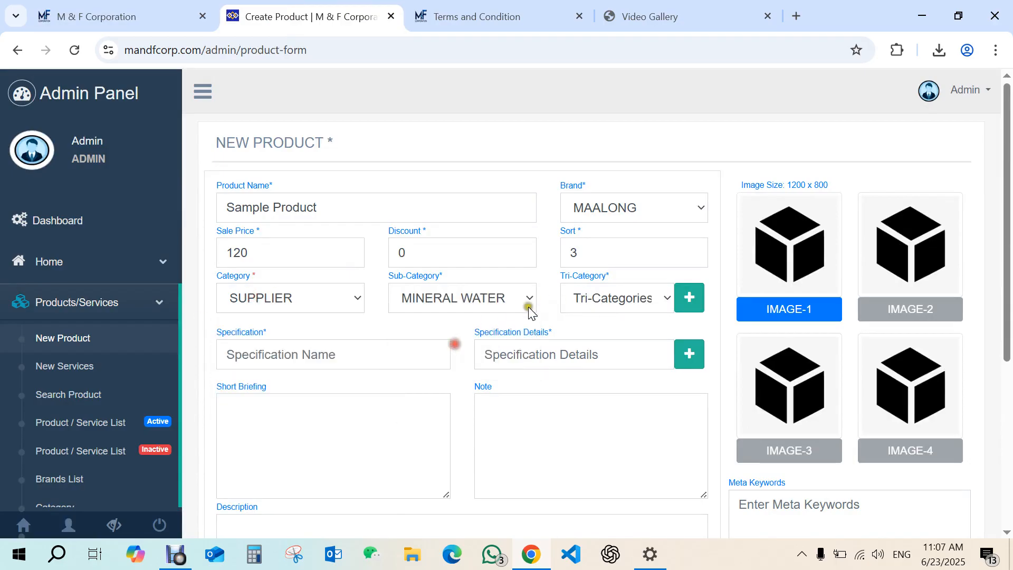
left_click(599, 299)
left_click(667, 250)
left_click(689, 298)
scroll(493, 249, "down", 2)
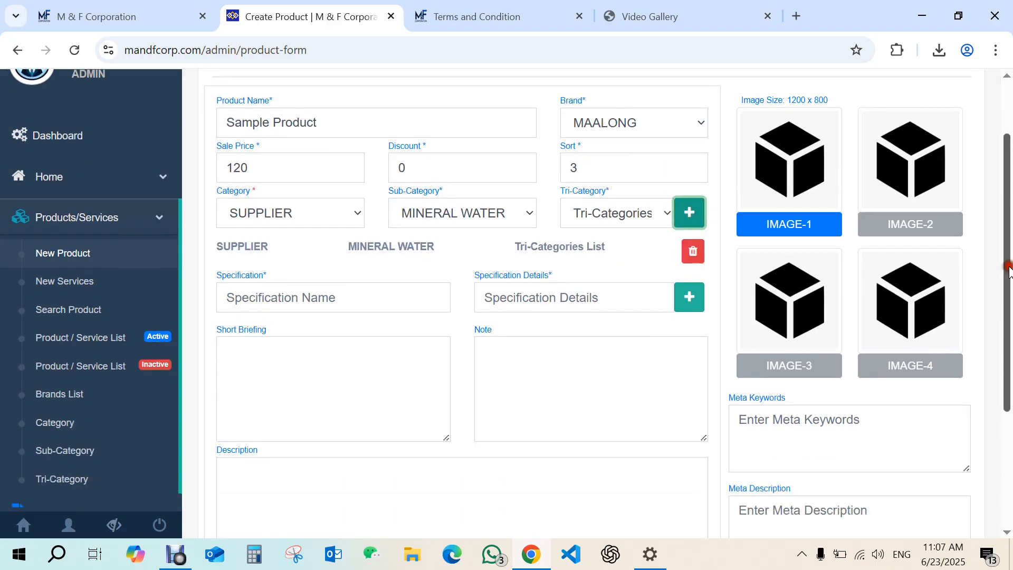
Switch the sub-category to DRINKING WATER and add a second category combination.
left_click(459, 169)
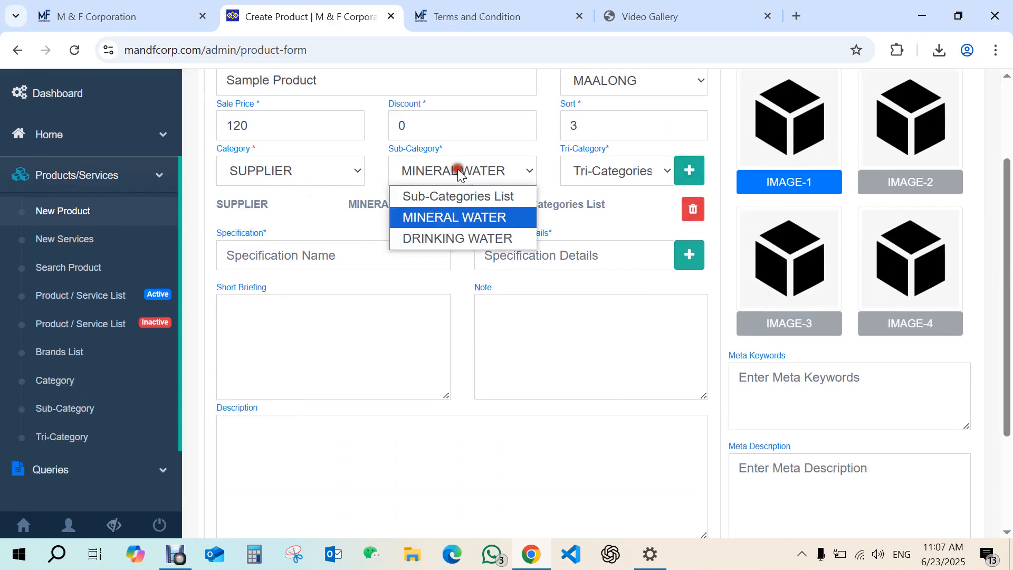
left_click(445, 239)
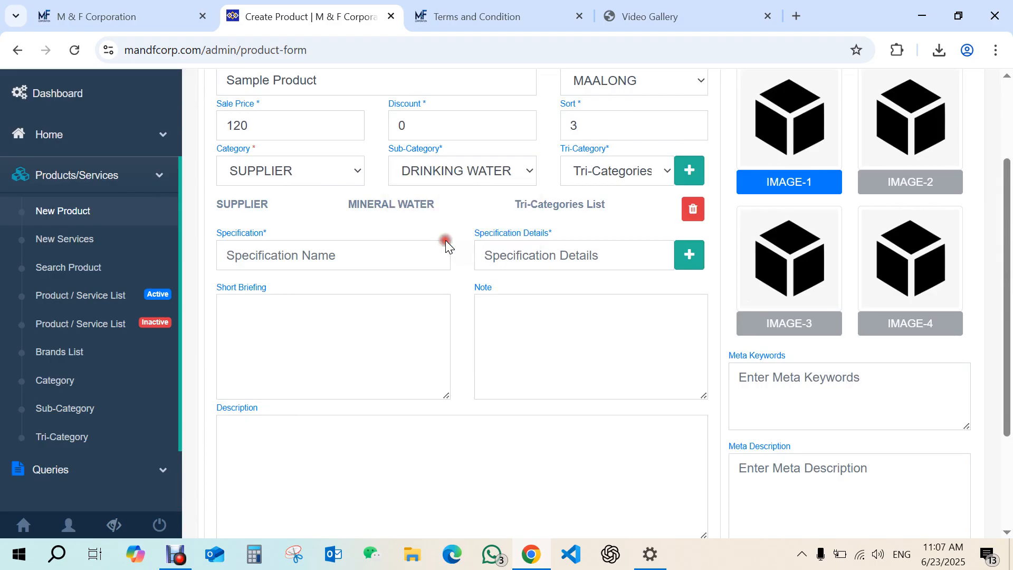
left_click(689, 170)
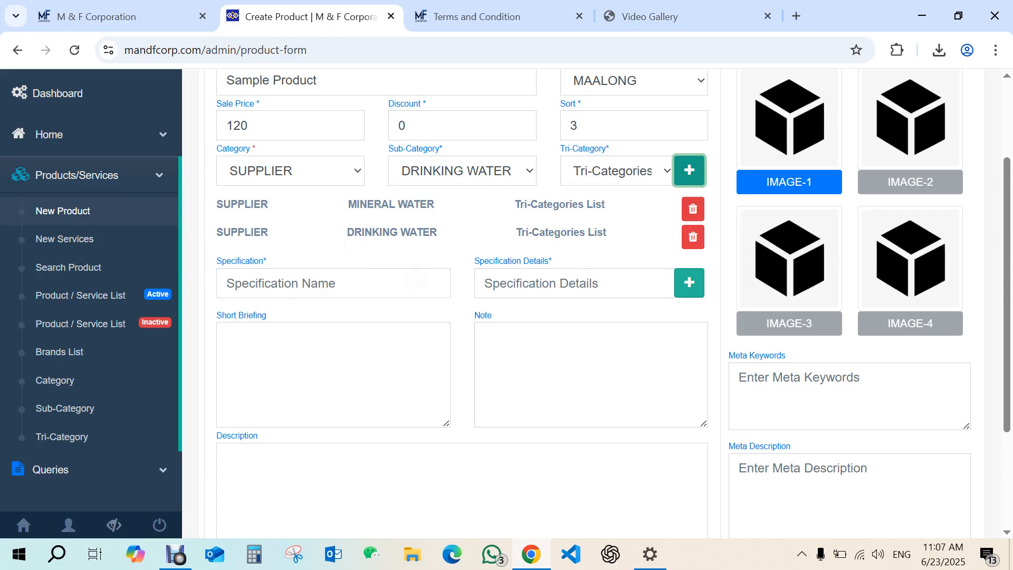
Open the 19L Mineral Water product page on the public website and examine its specification line.
left_click_drag(1008, 181, 1008, 210)
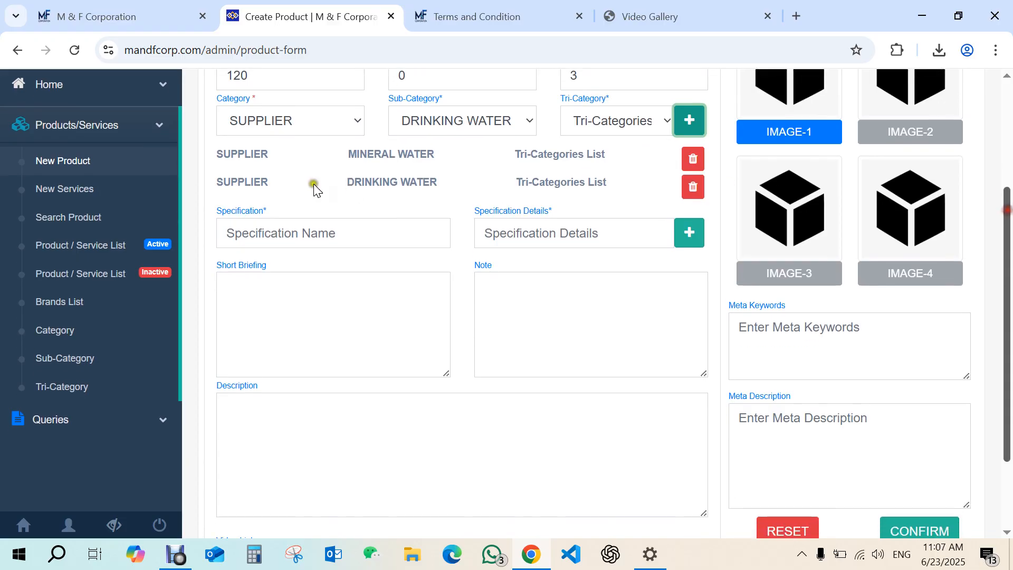
left_click(92, 16)
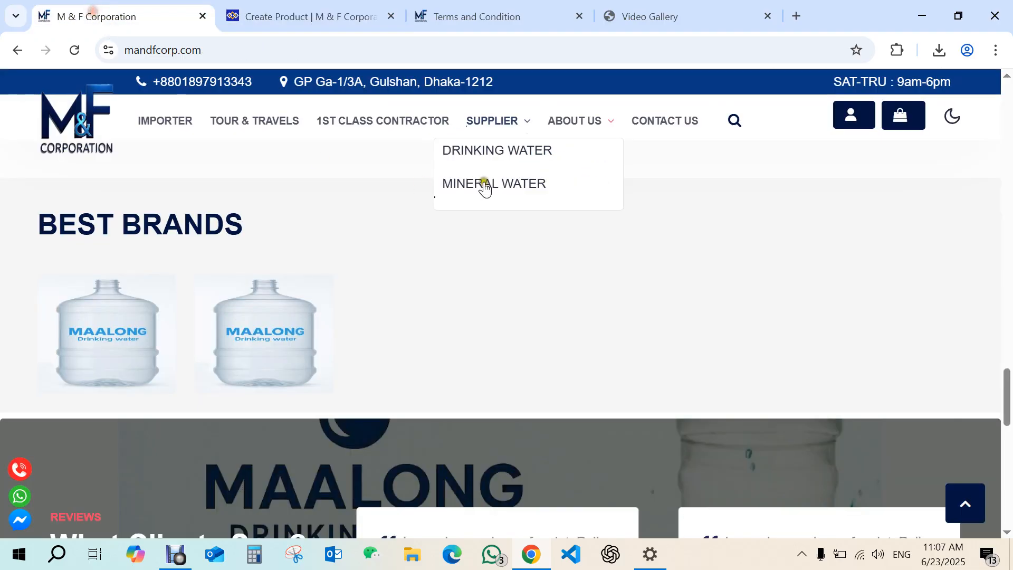
left_click_drag(1006, 397, 979, 359)
mouse_move(115, 325)
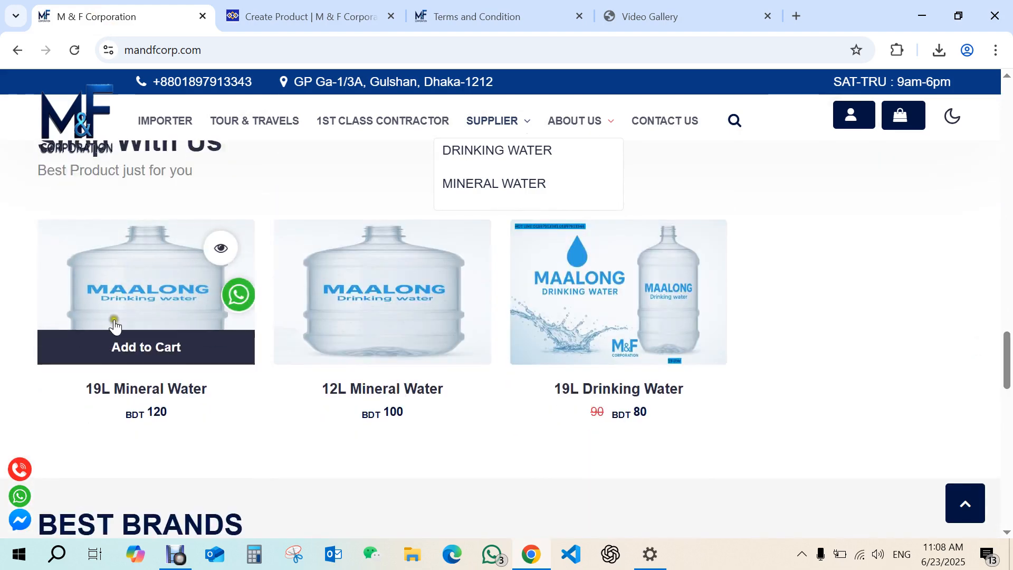
left_click(129, 388)
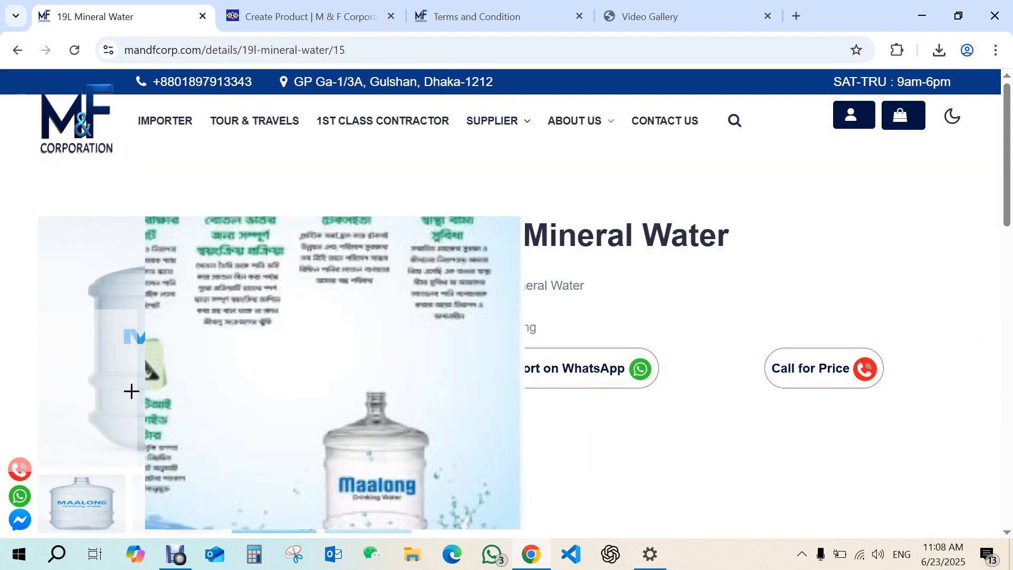
left_click(178, 553)
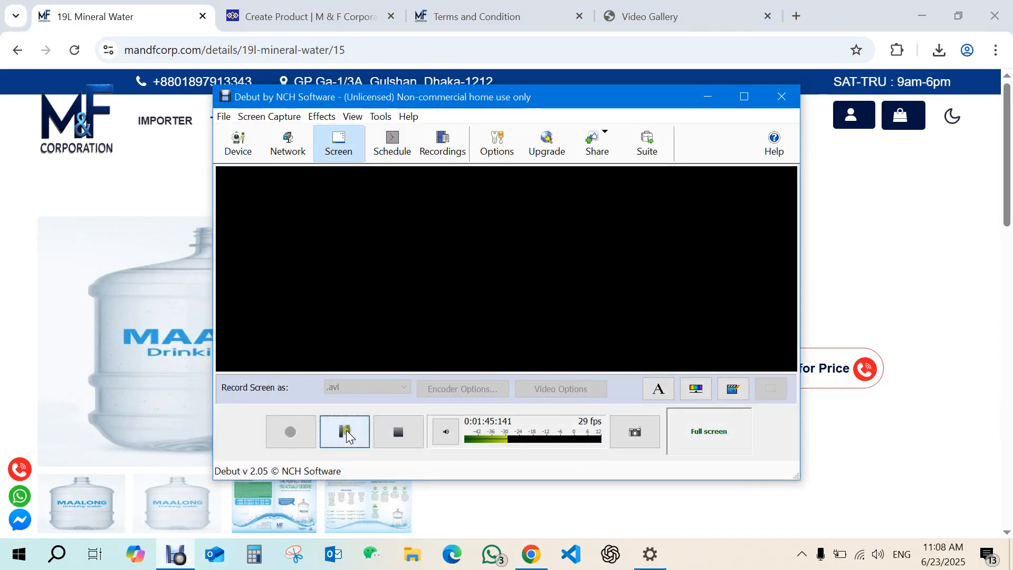
left_click(346, 434)
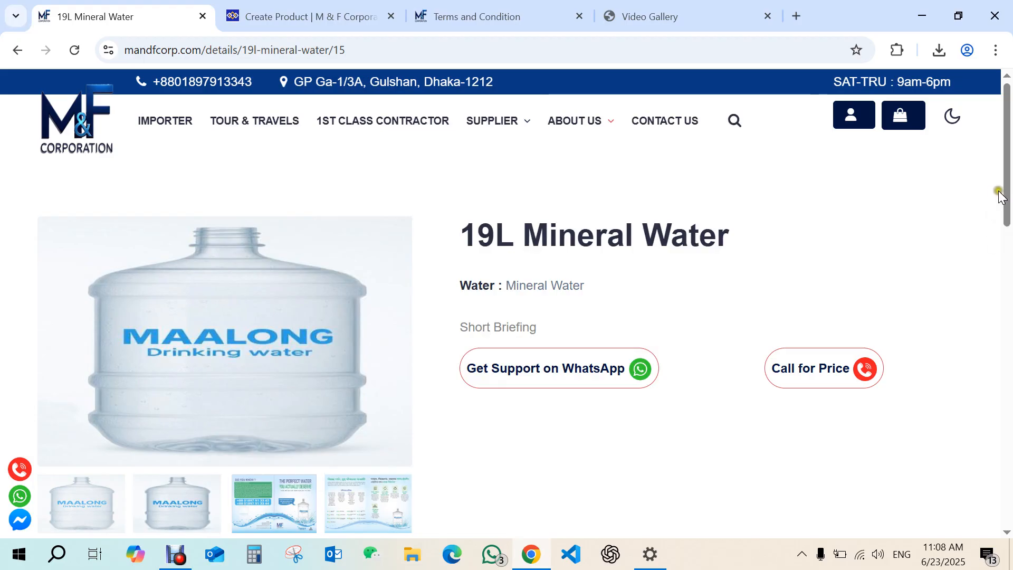
scroll(999, 196, "down", 1)
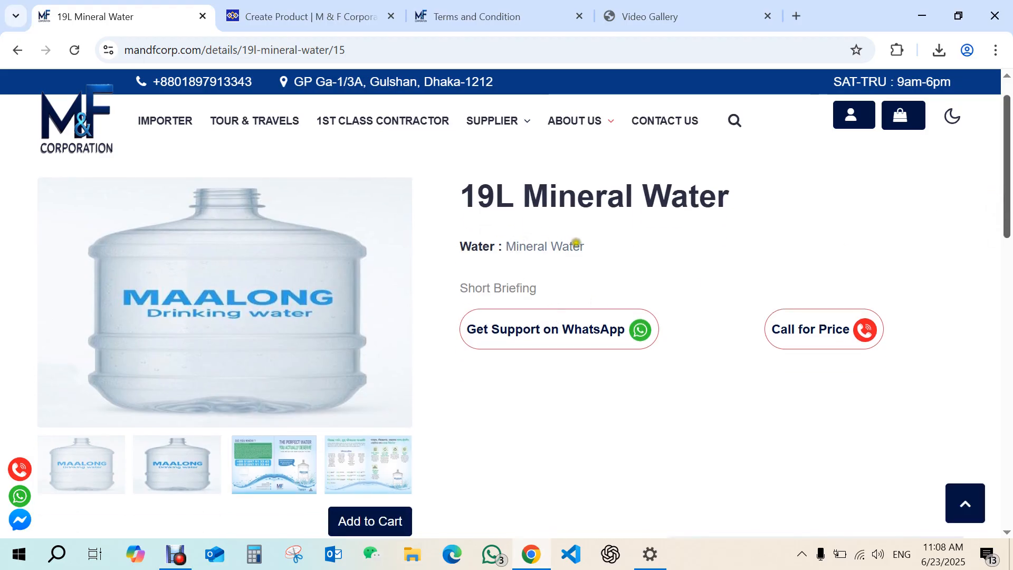
left_click_drag(459, 244, 580, 238)
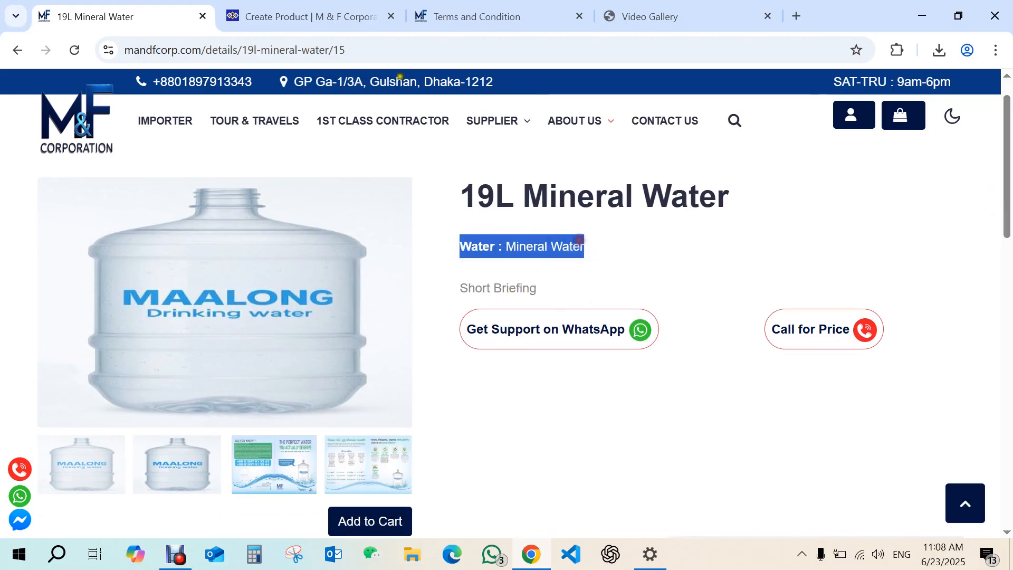
left_click(455, 12)
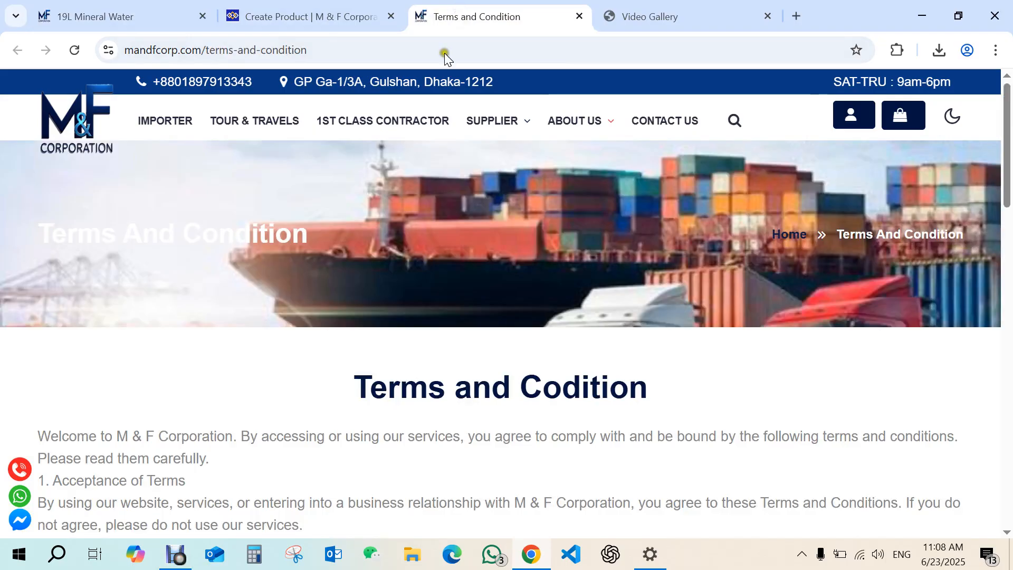
left_click(356, 6)
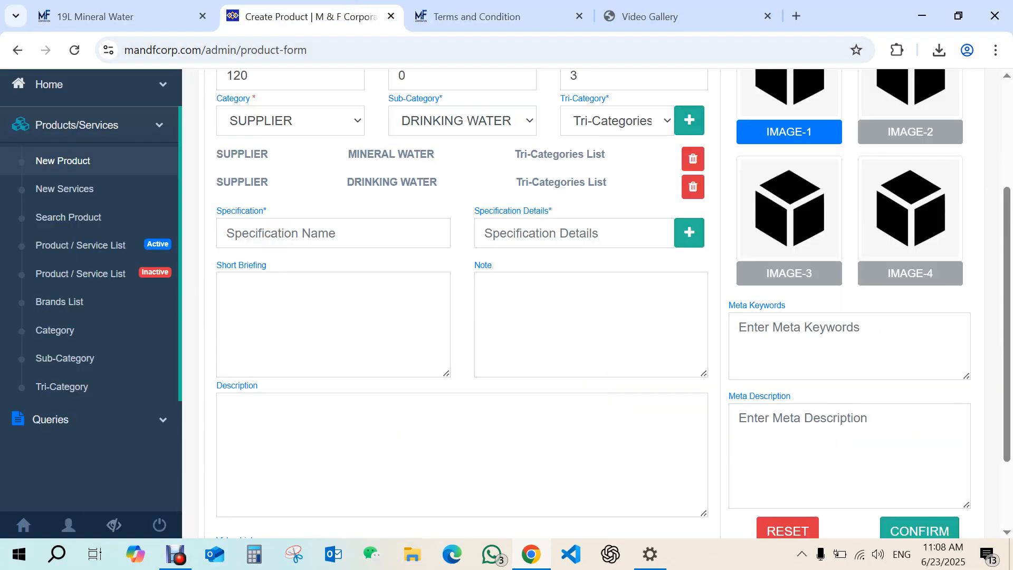
type("Co")
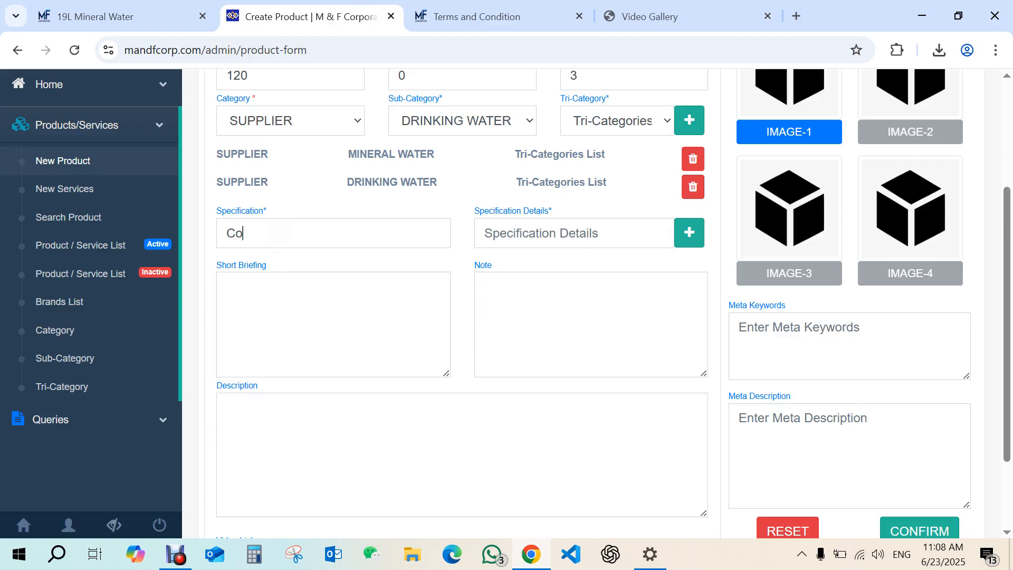
key("BackSpace")
key("BackSpace")
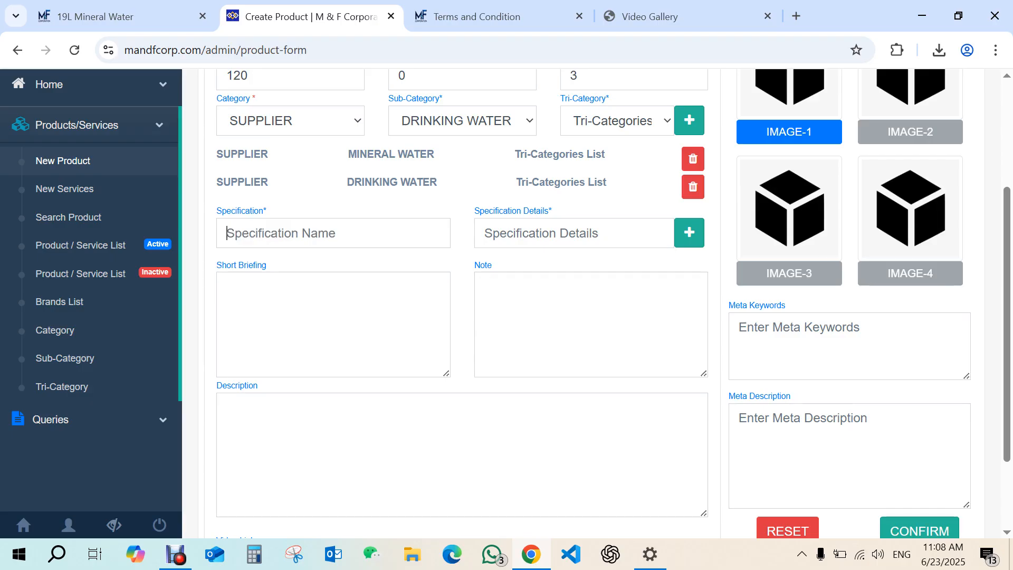
Add a specification named Litter with the details 12 Litters to the product.
type("Litt")
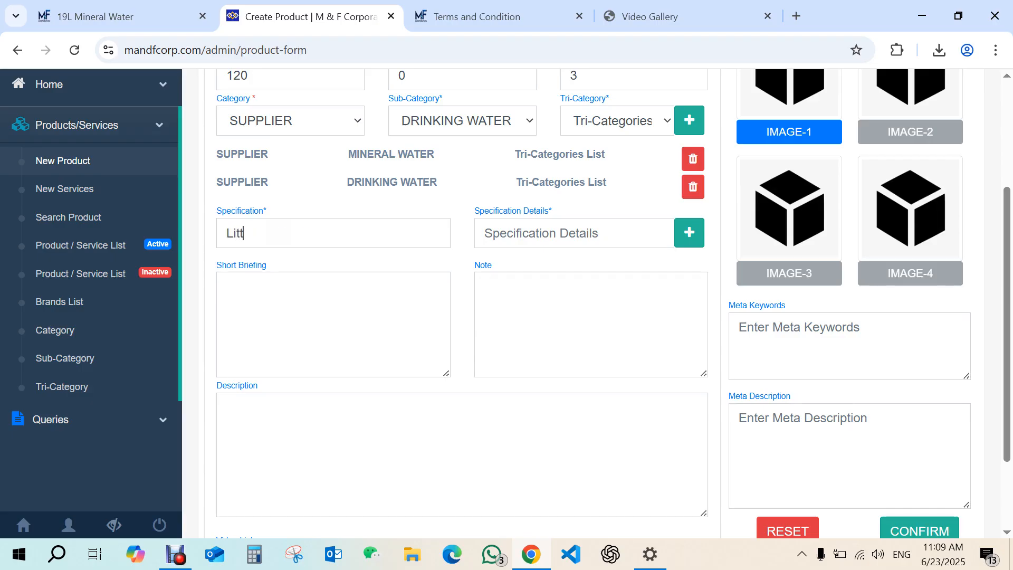
type("er")
type("12 ")
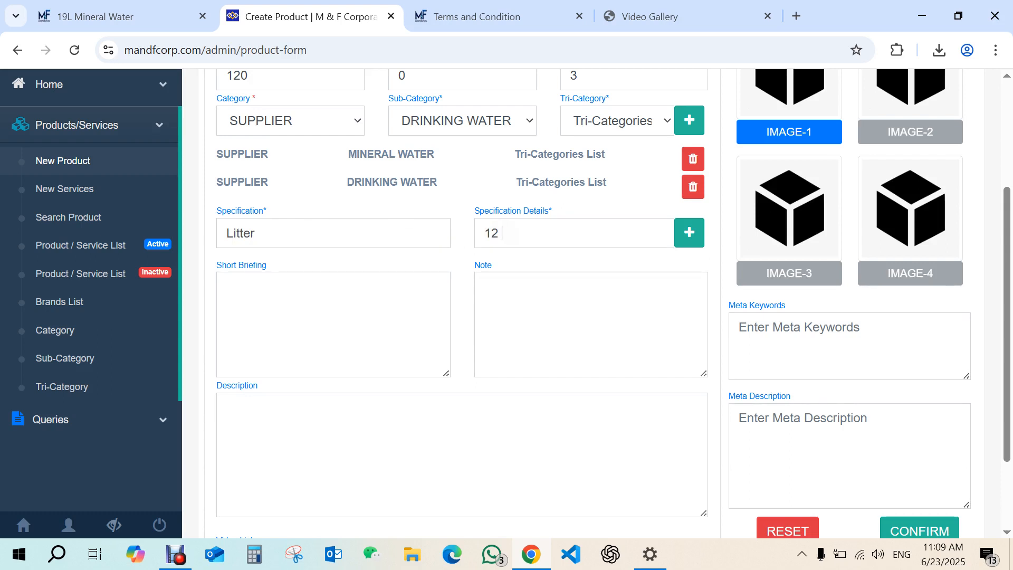
type("Litters")
left_click(687, 233)
Add a second specification named UV with the details UV flitted.
left_click(302, 230)
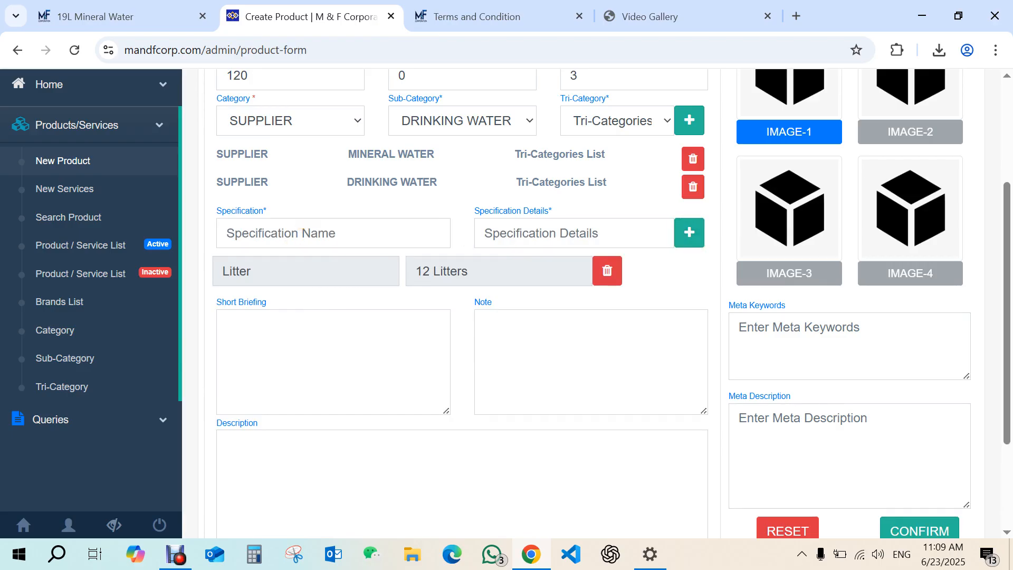
type("B")
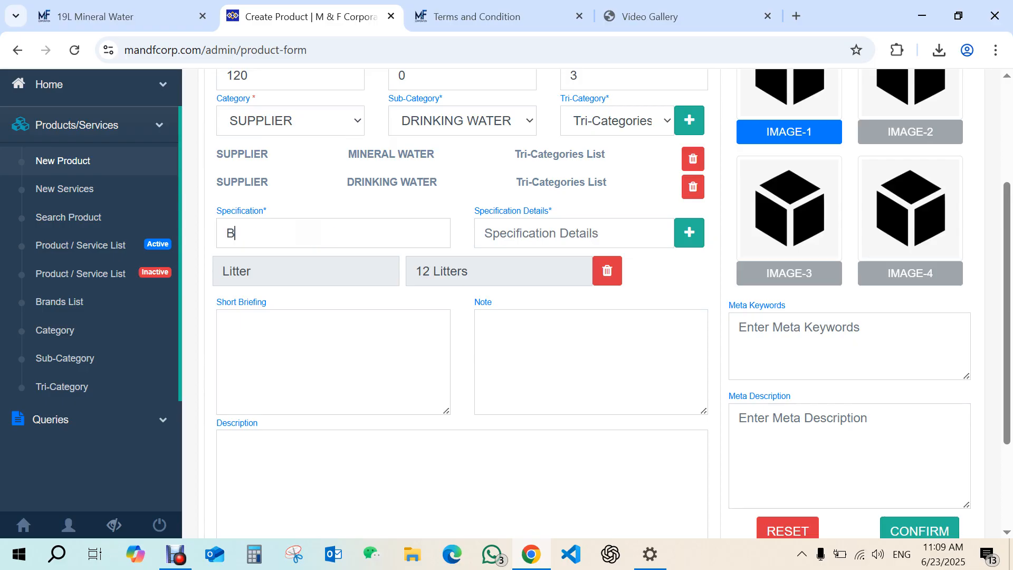
key("BackSpace")
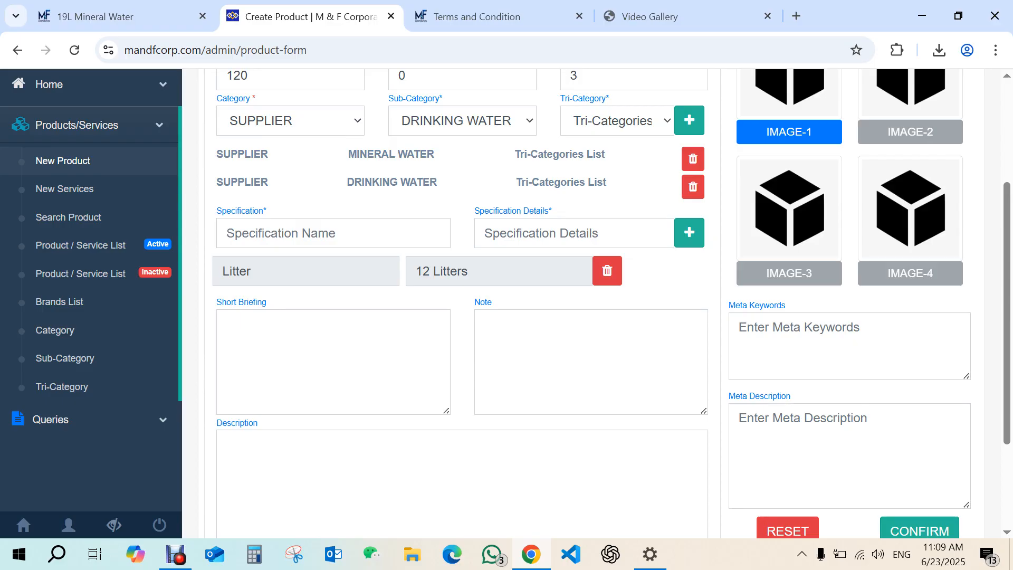
type("UV")
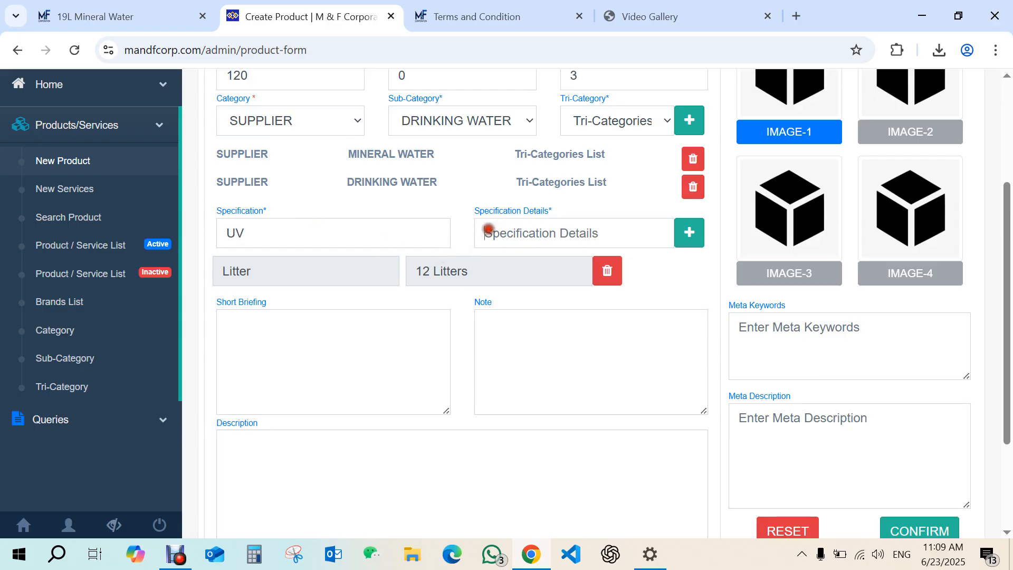
left_click(487, 231)
type("UV")
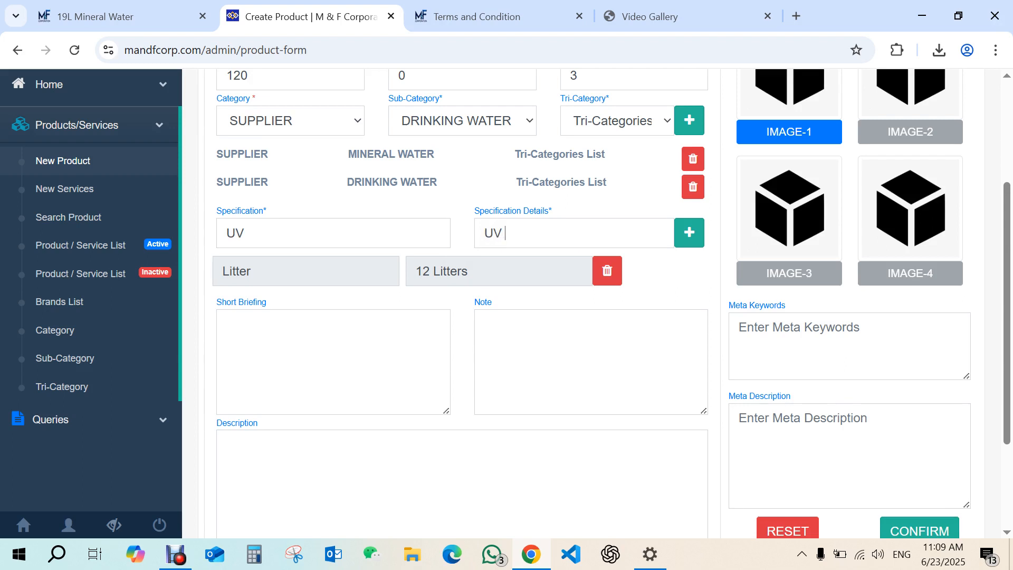
type(" filtted")
right_click(520, 233)
left_click(569, 185)
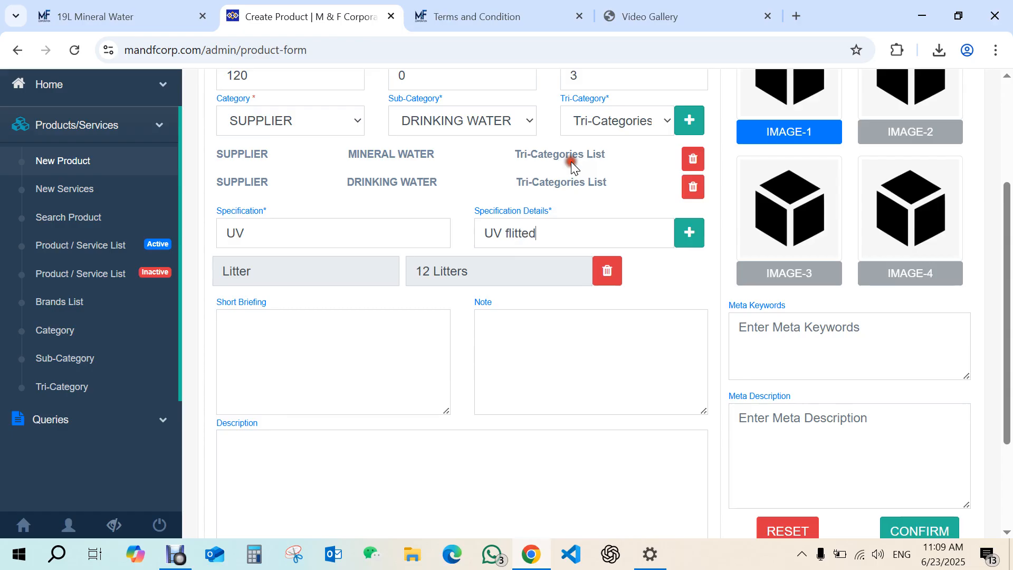
left_click(688, 232)
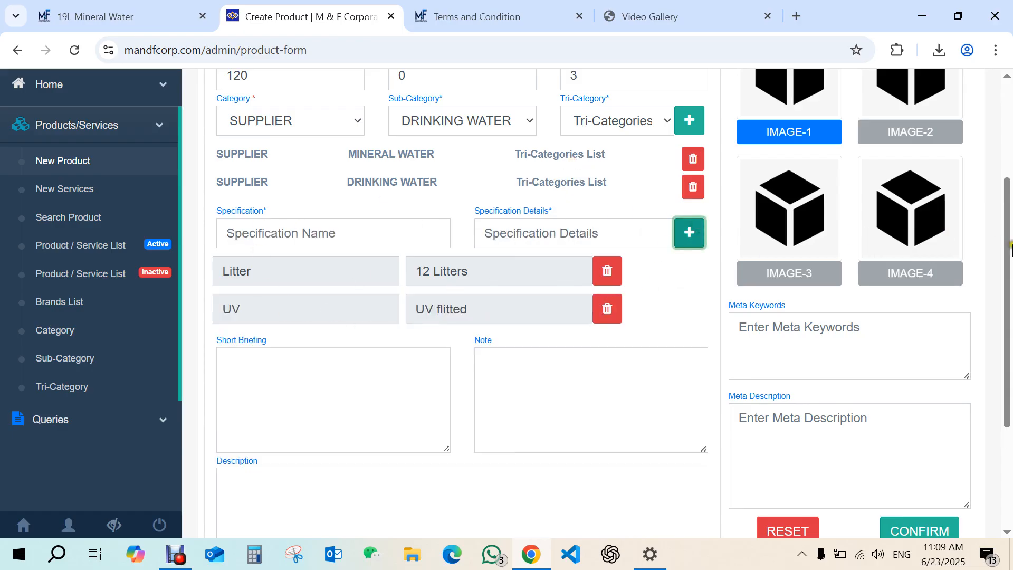
Copy the Short Briefing text from the 19L Mineral Water product page on the public website.
left_click_drag(1007, 252, 1008, 271)
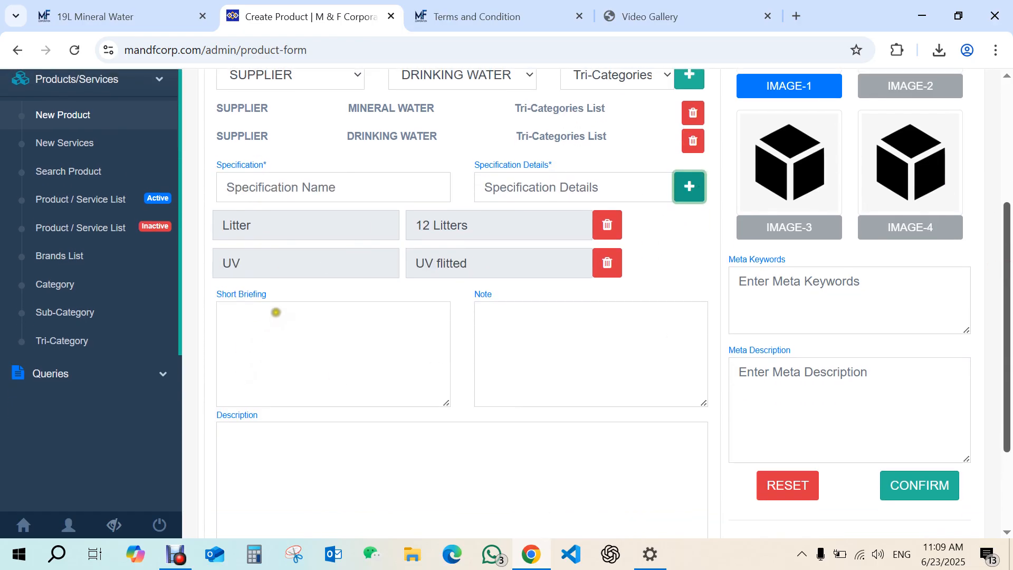
left_click(195, 21)
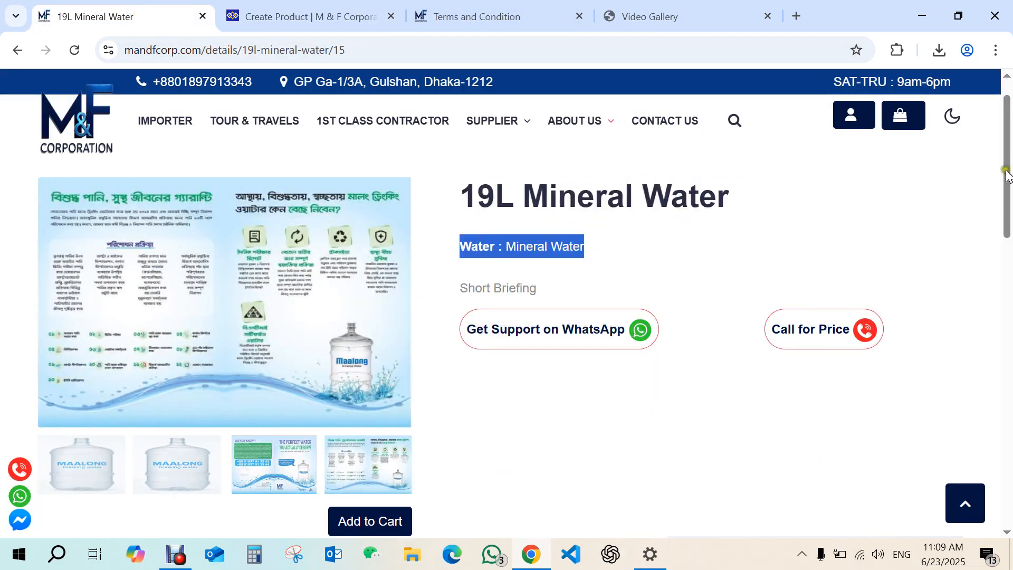
scroll(939, 222, "down", 1)
left_click_drag(539, 257, 464, 264)
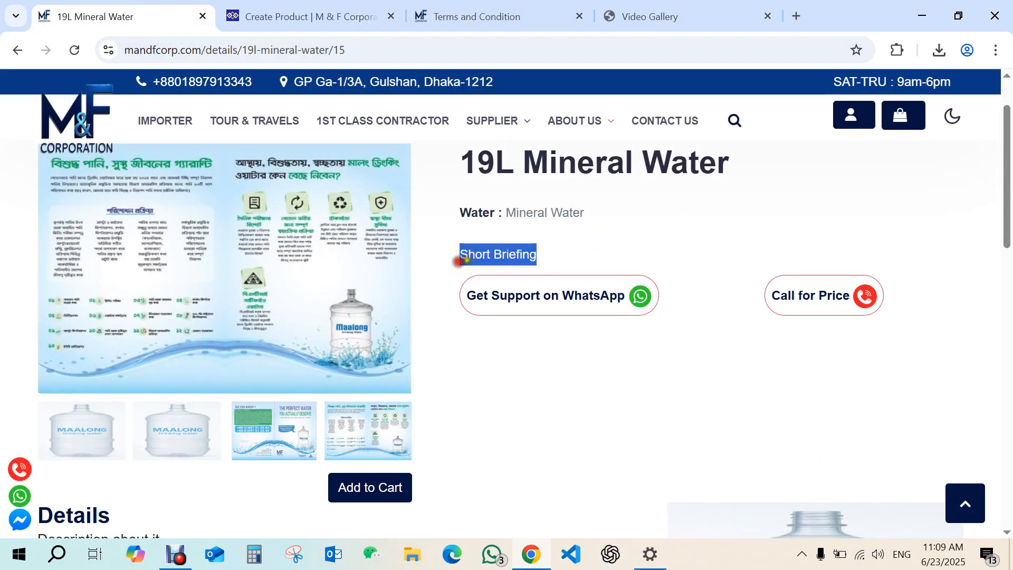
right_click(479, 256)
left_click(521, 275)
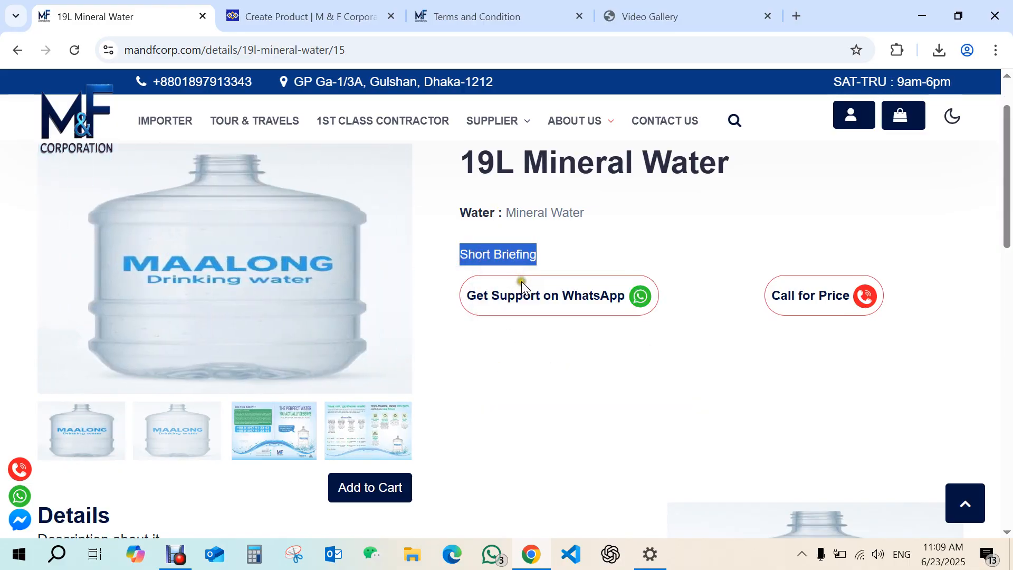
Paste the copied Short Briefing text six times into the product's Short Briefing field.
left_click(306, 16)
right_click(292, 333)
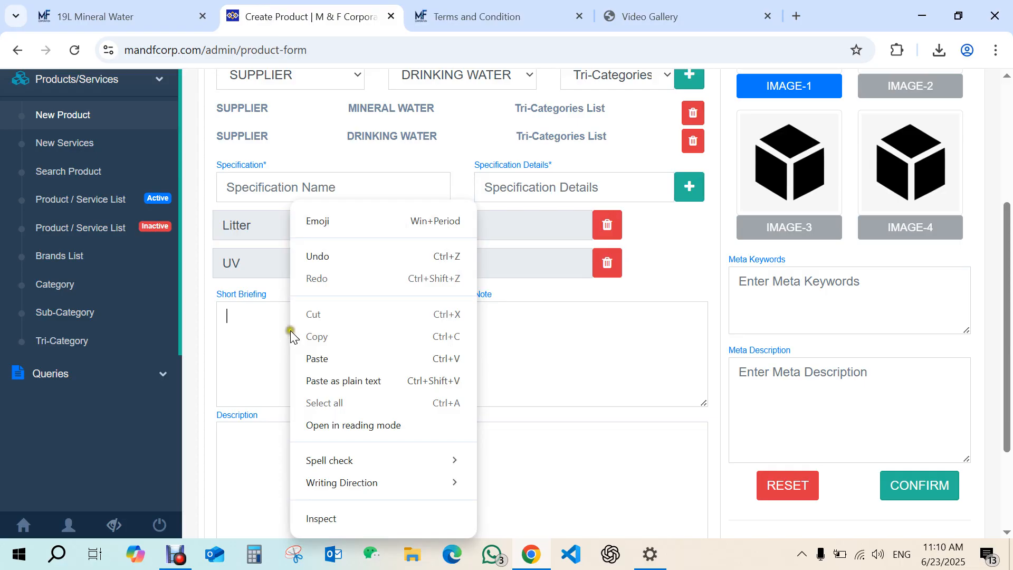
left_click(264, 322)
key("ctrl+v")
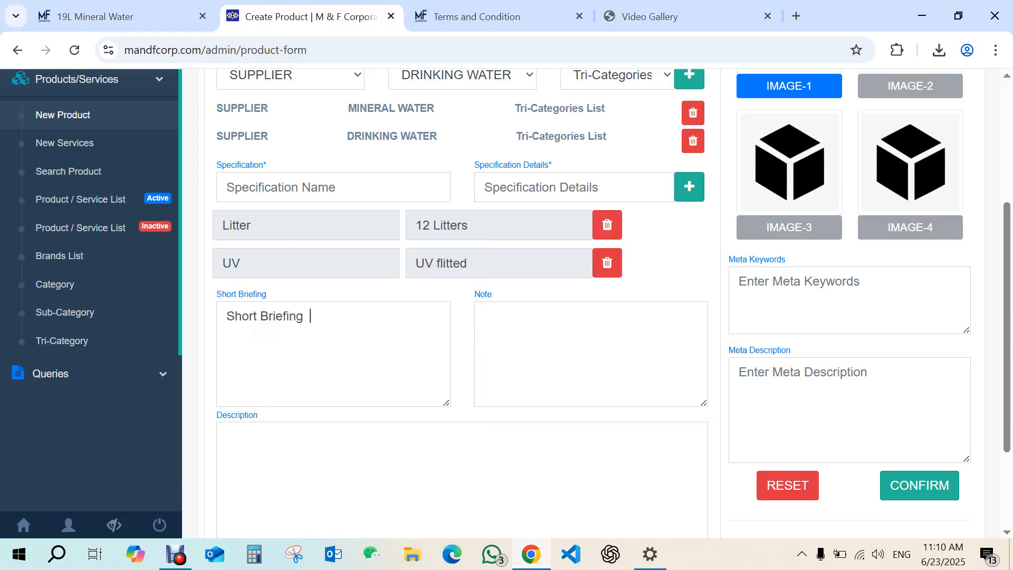
key("ctrl+v")
key("ctrl+v")
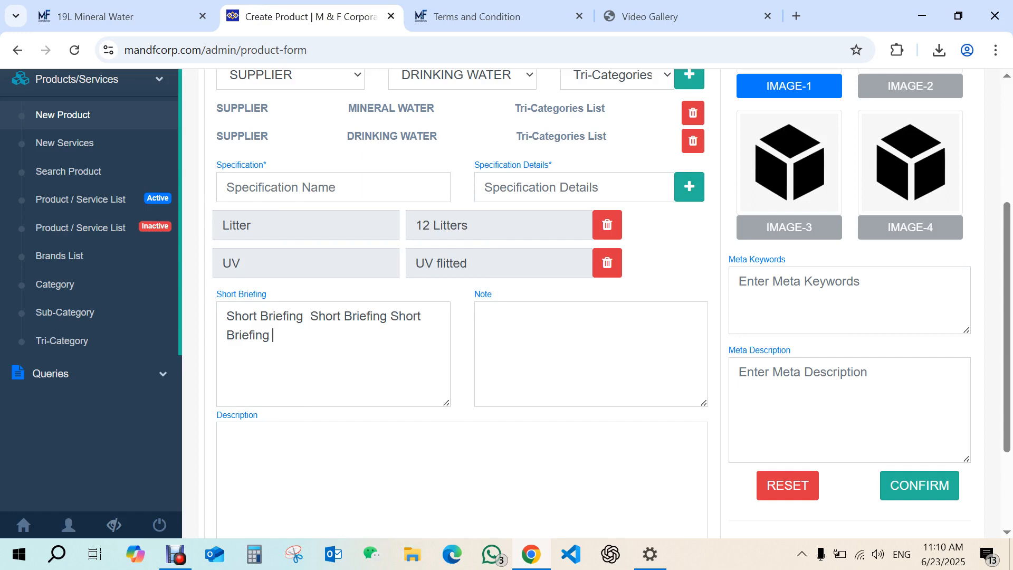
key("ctrl+v")
key("ctrl+v")
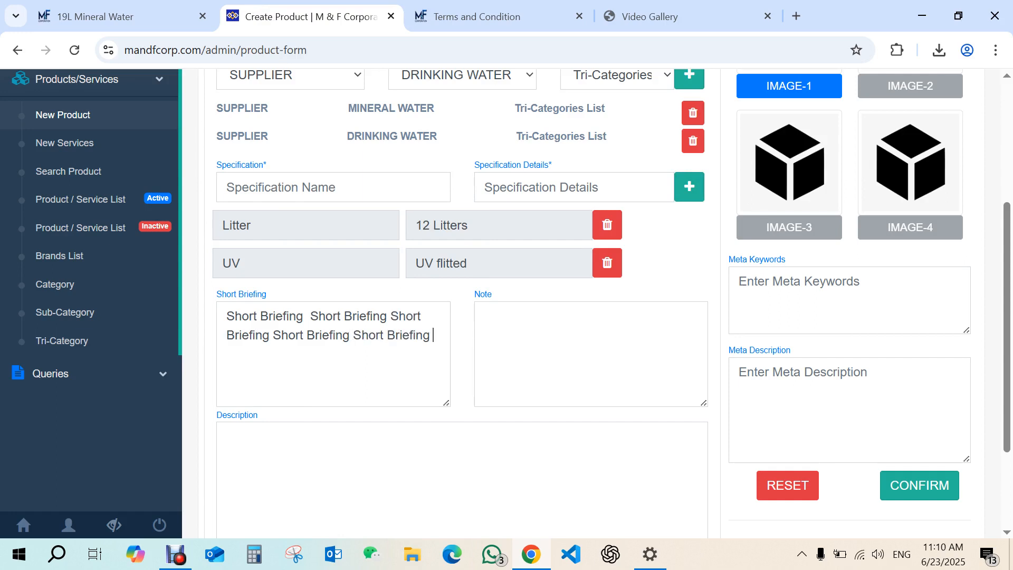
key("ctrl+v")
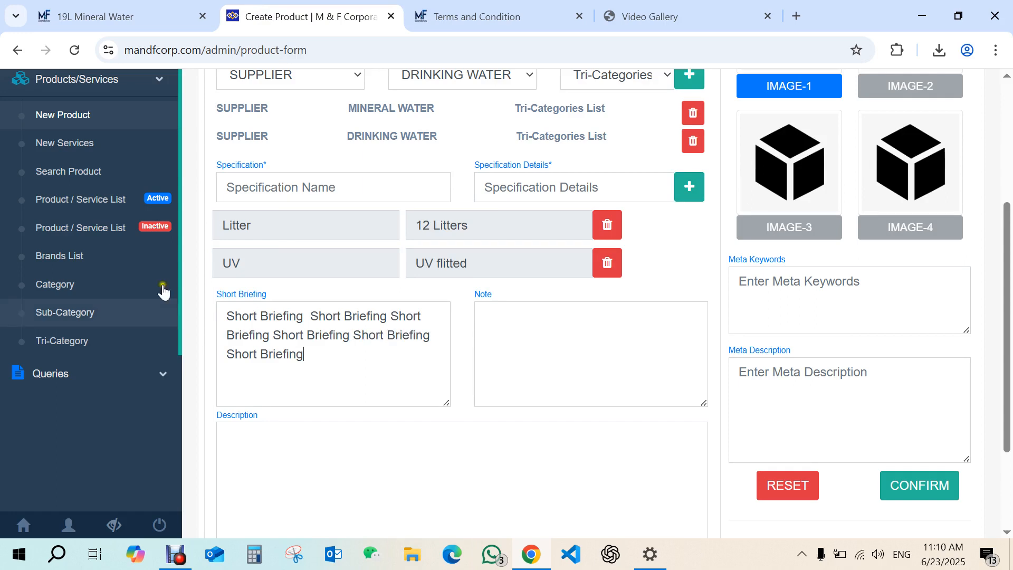
Browse the public home page and examine the product and service quick-view popups.
left_click(95, 17)
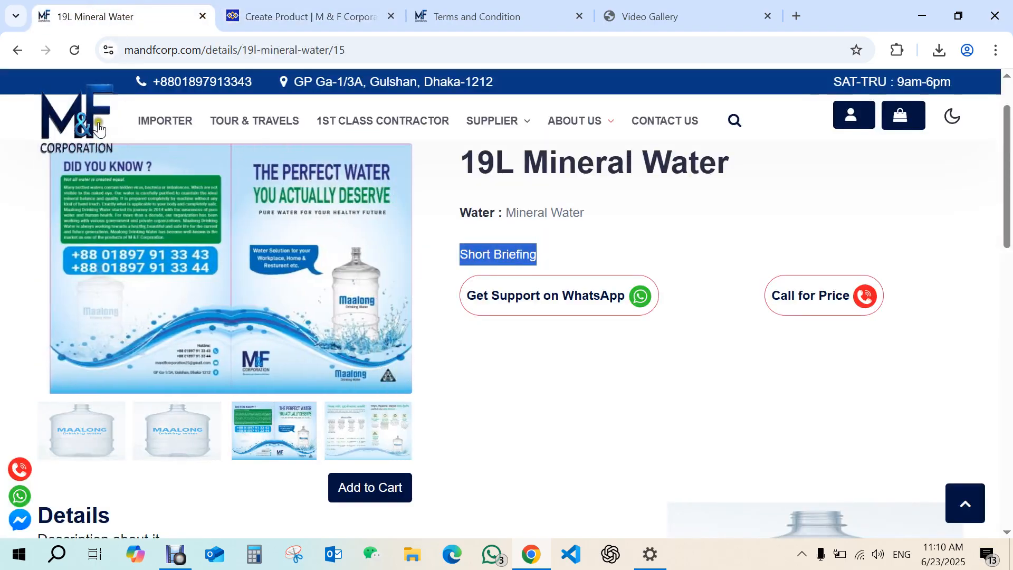
left_click(152, 121)
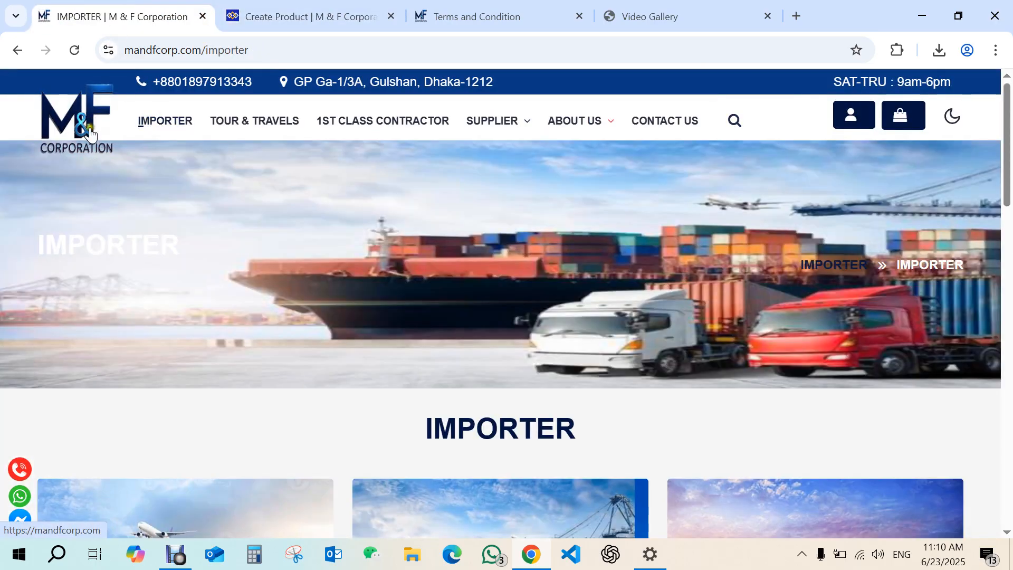
left_click(90, 135)
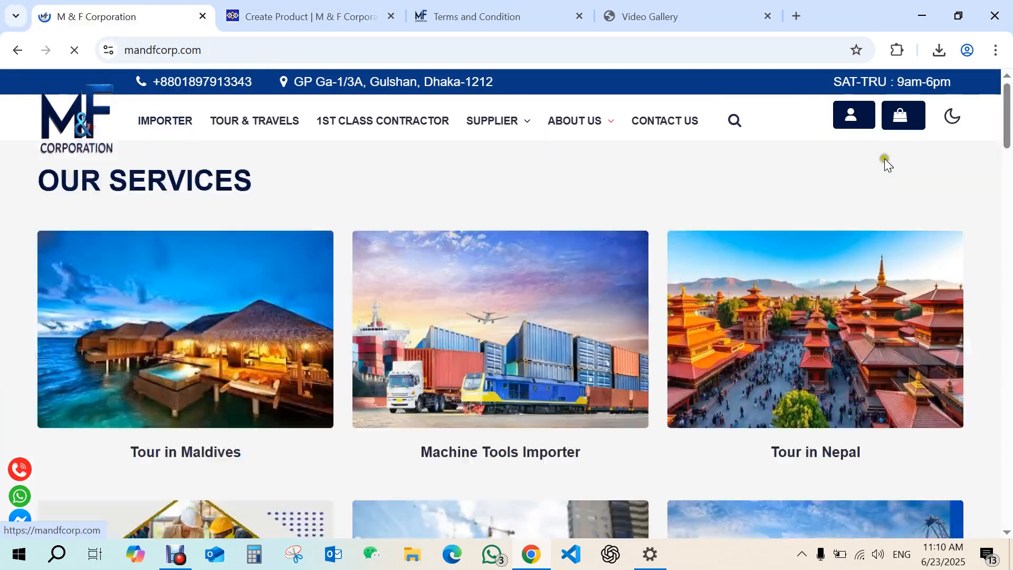
scroll(988, 345, "down", 10)
scroll(988, 346, "down", 5)
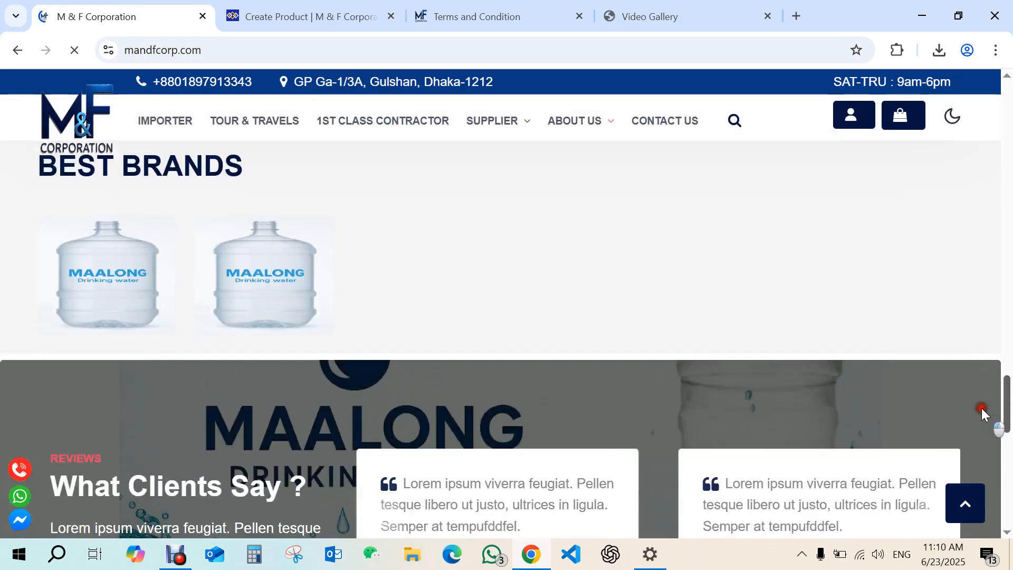
scroll(988, 348, "up", 5)
scroll(988, 348, "down", 2)
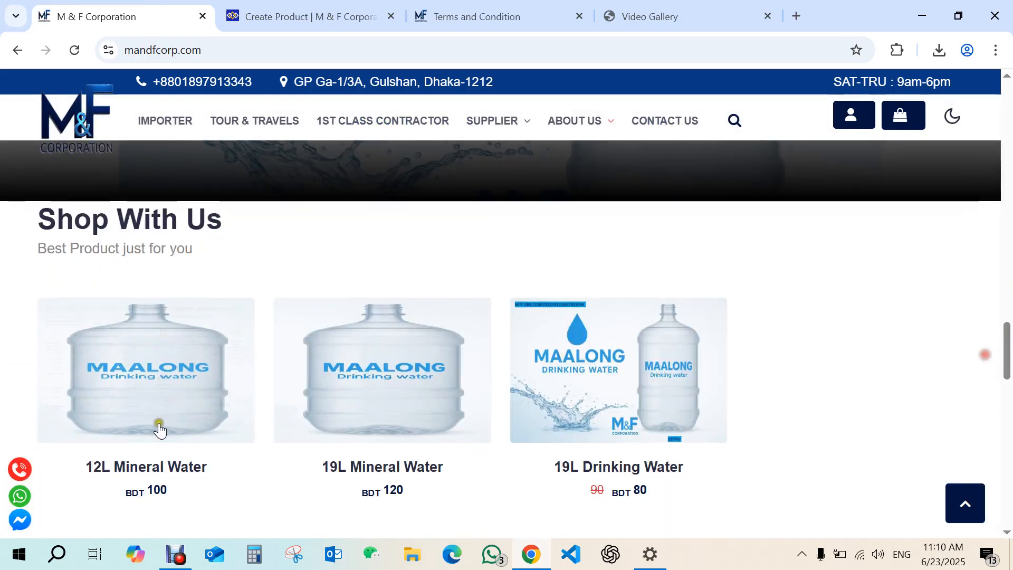
left_click(216, 336)
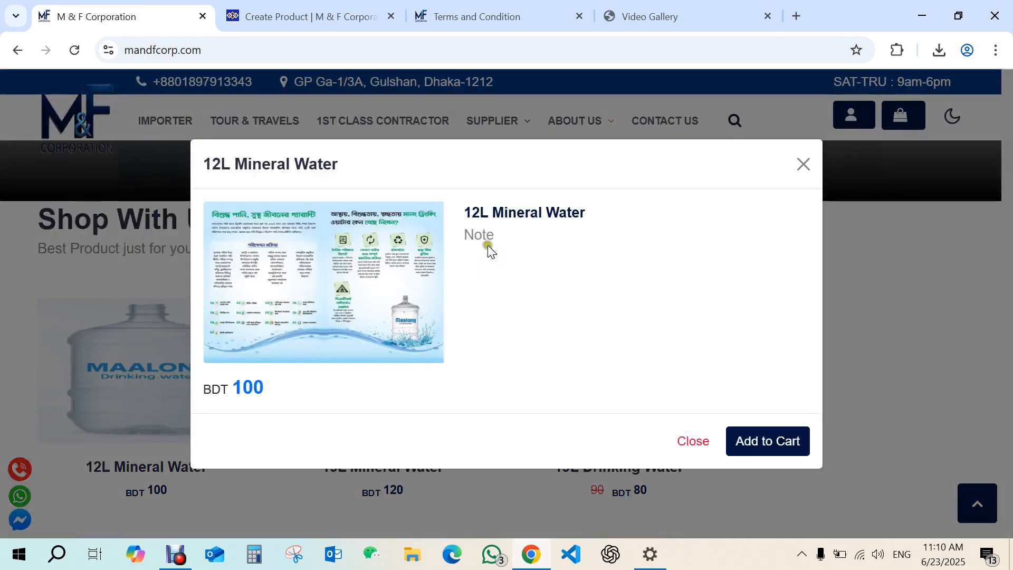
mouse_move(495, 242)
left_mouse_down()
mouse_move(452, 242)
mouse_move(486, 244)
left_mouse_up()
left_click(469, 235)
left_click(498, 255)
left_click(495, 248)
left_click(525, 233)
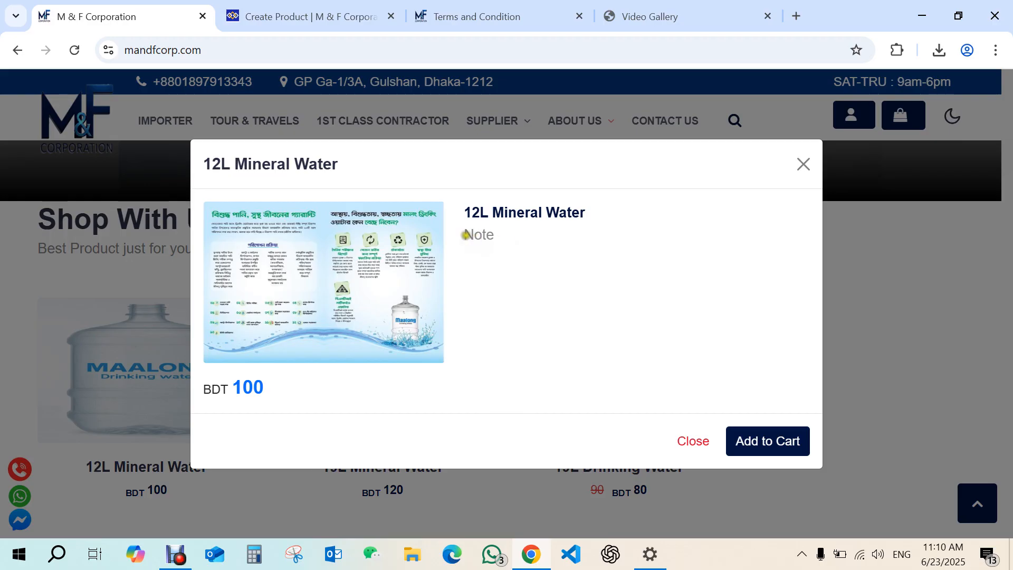
left_click_drag(465, 234, 536, 260)
left_click(802, 165)
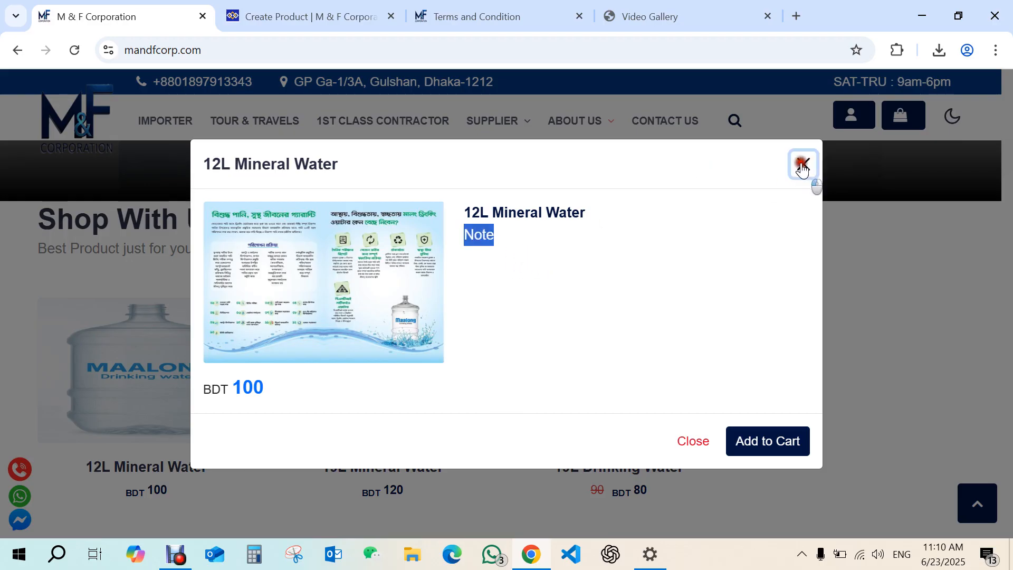
left_click_drag(1004, 364, 989, 239)
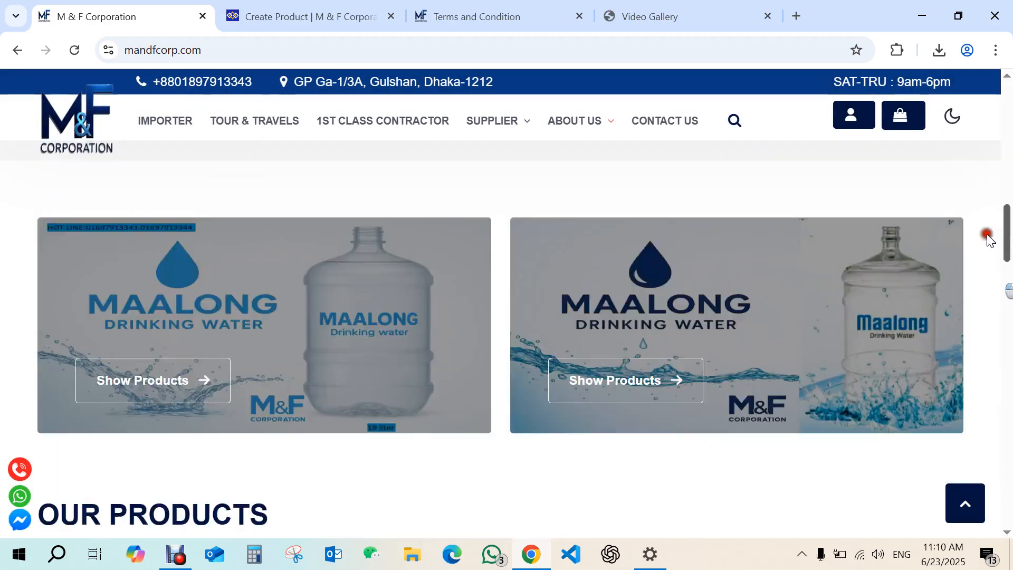
scroll(989, 239, "down", 5)
left_click(328, 404)
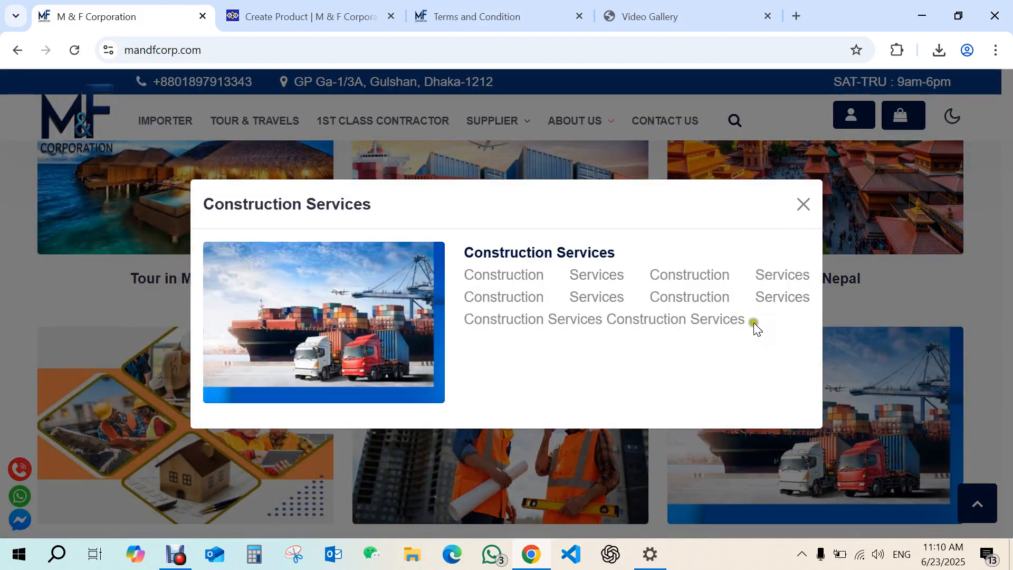
left_click_drag(755, 319, 551, 319)
left_click(803, 205)
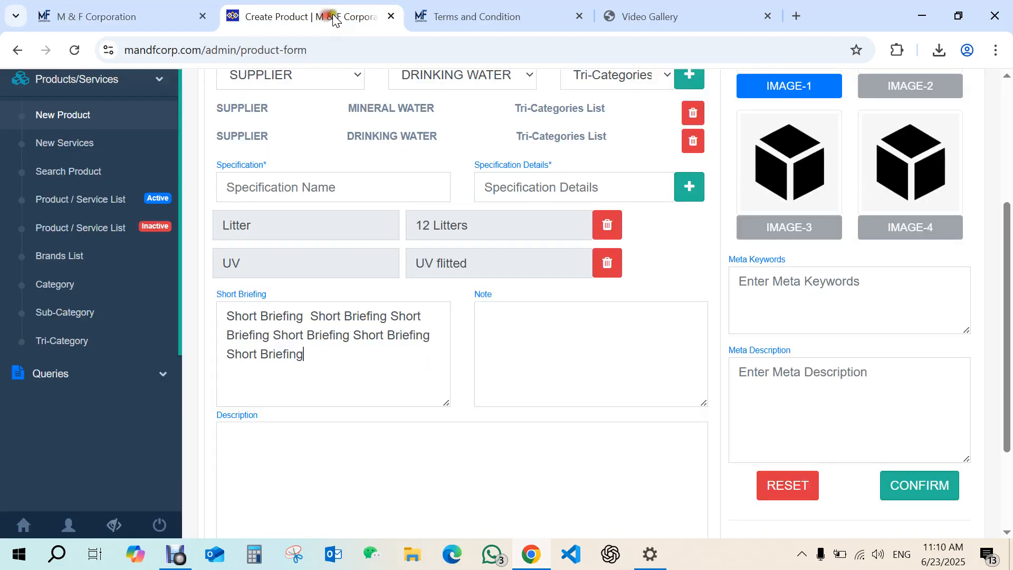
Fill the product's Note field with the text Note Briefing.
left_click(306, 16)
left_click_drag(507, 301, 463, 296)
type("Short Briefing")
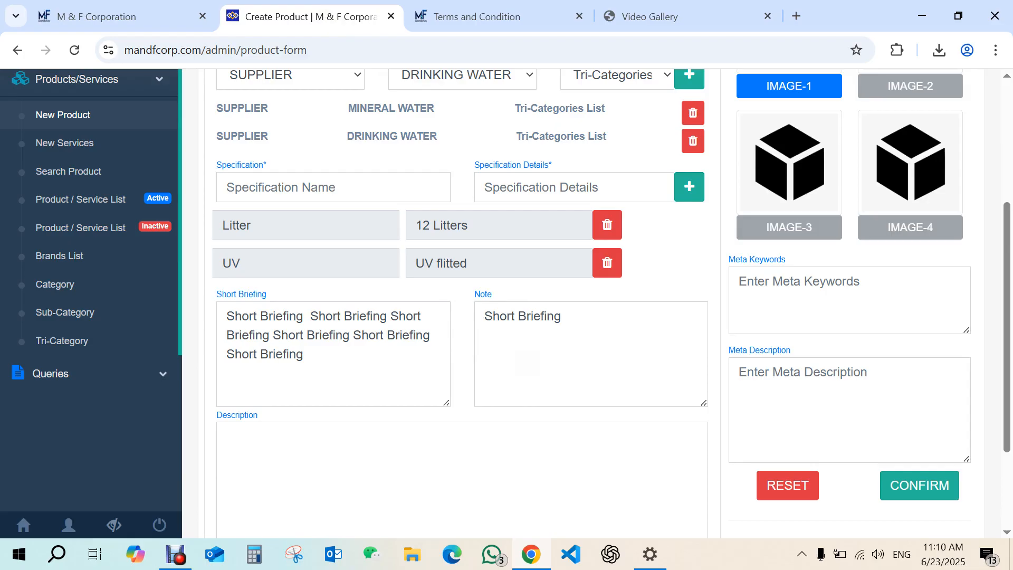
double_click(482, 293)
right_click(477, 294)
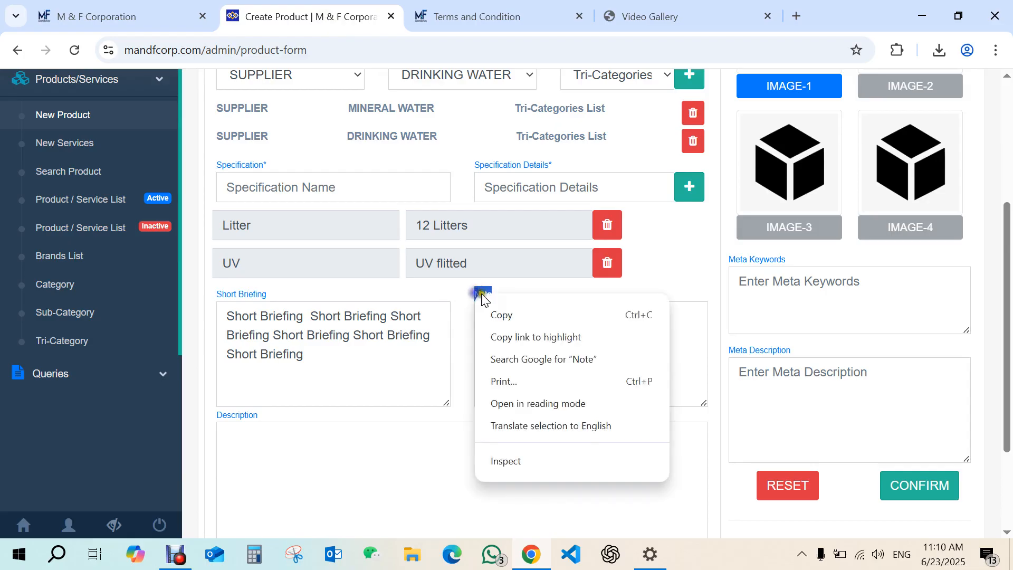
left_click(514, 316)
double_click(513, 319)
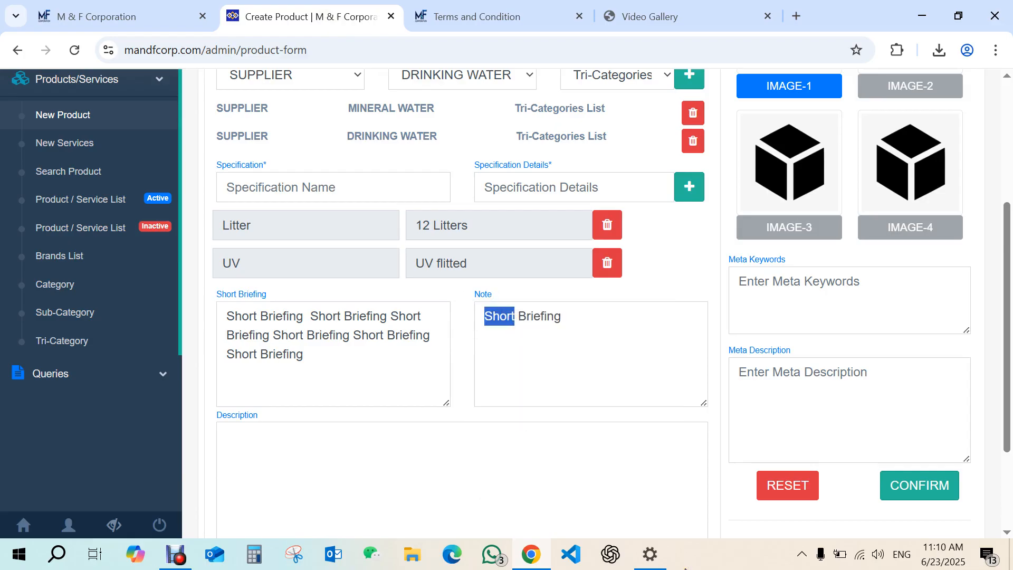
key("ctrl+v")
left_click_drag(595, 397, 435, 324)
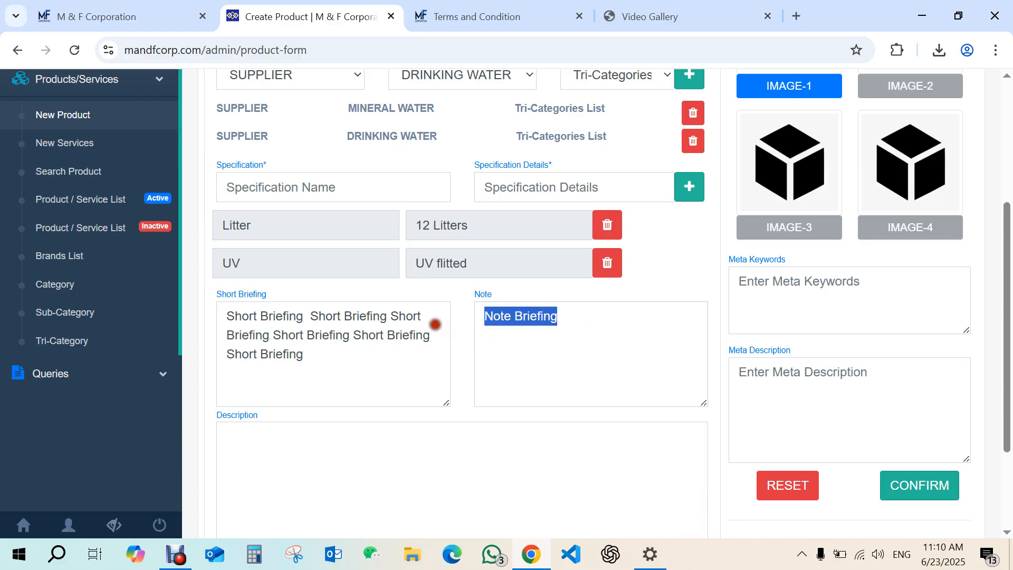
Paste the Note Briefing text twice more at the end of the Note field.
key("Right")
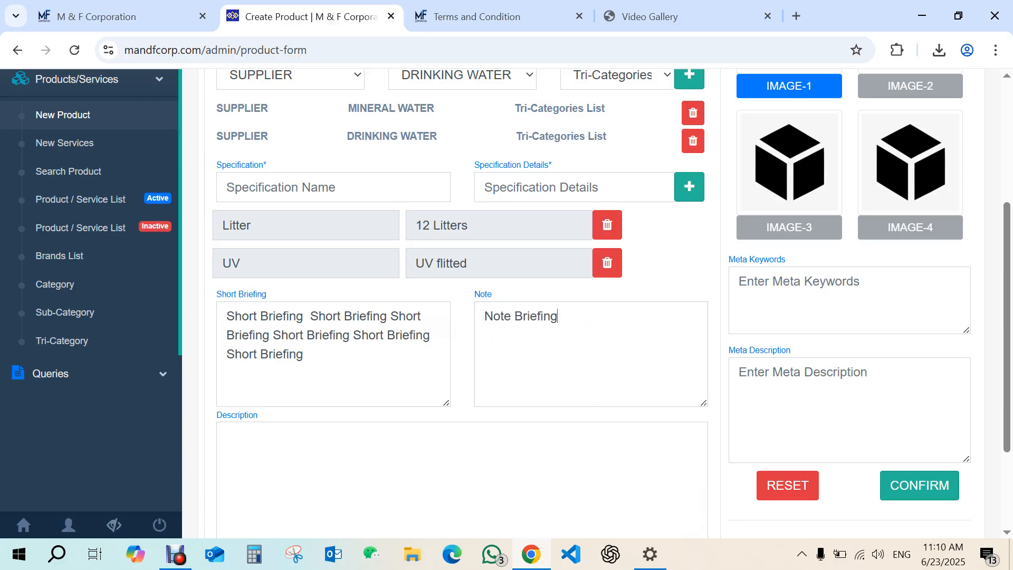
key("ctrl+v")
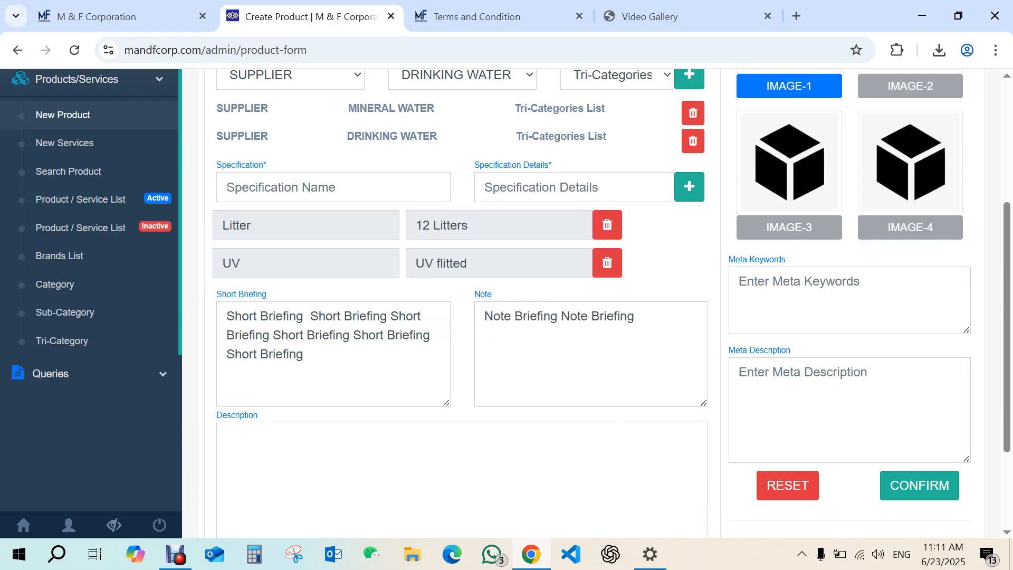
key("ctrl+v")
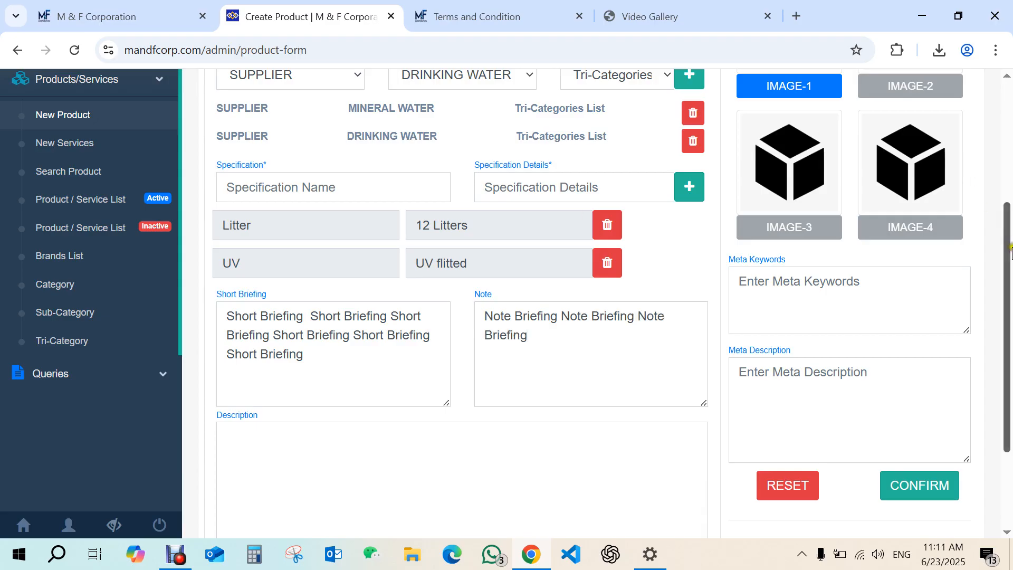
Copy the Description label text and paste it four times into the Description field.
left_click_drag(1009, 230, 1005, 355)
left_click_drag(330, 221, 203, 195)
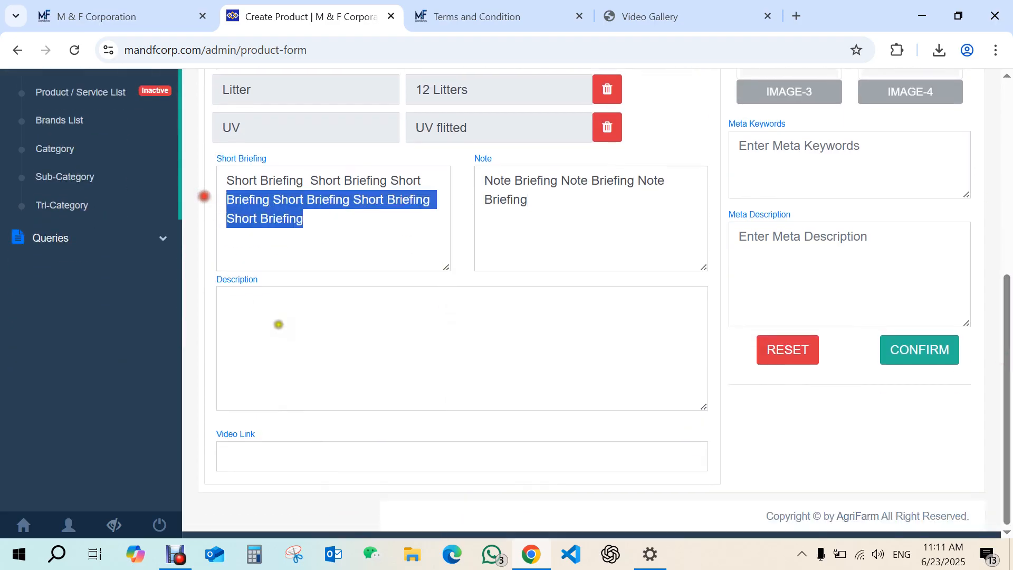
left_click_drag(266, 281, 208, 278)
right_click(230, 285)
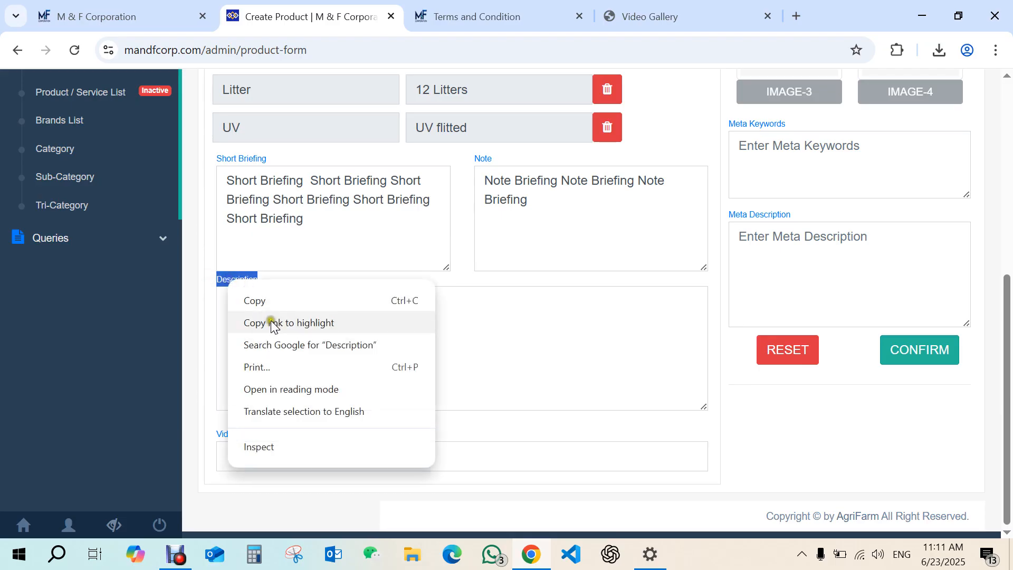
left_click(258, 299)
left_click(265, 312)
key("ctrl+v")
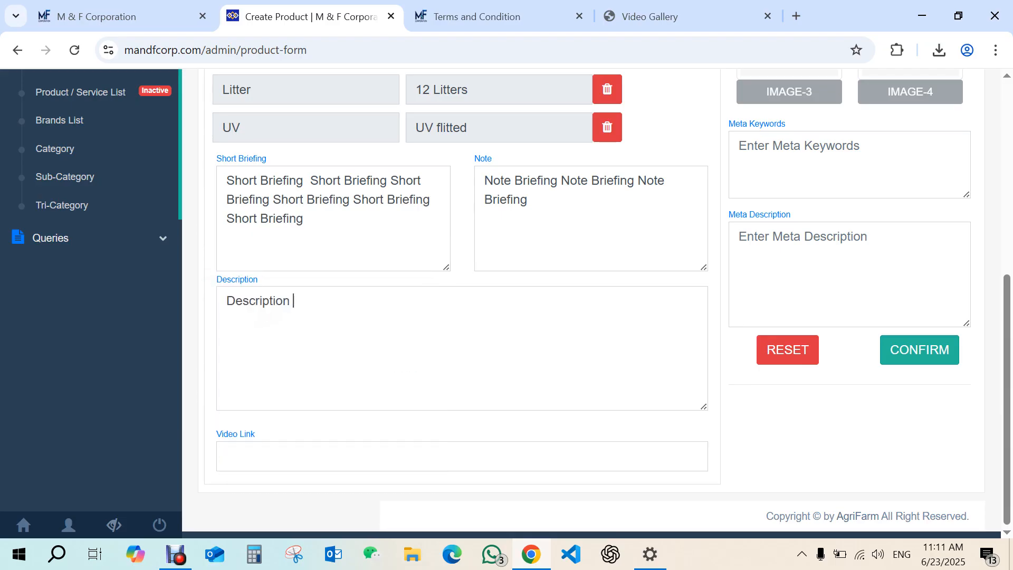
key("ctrl+v")
key("ctrl+v")
key("ctrl+v")
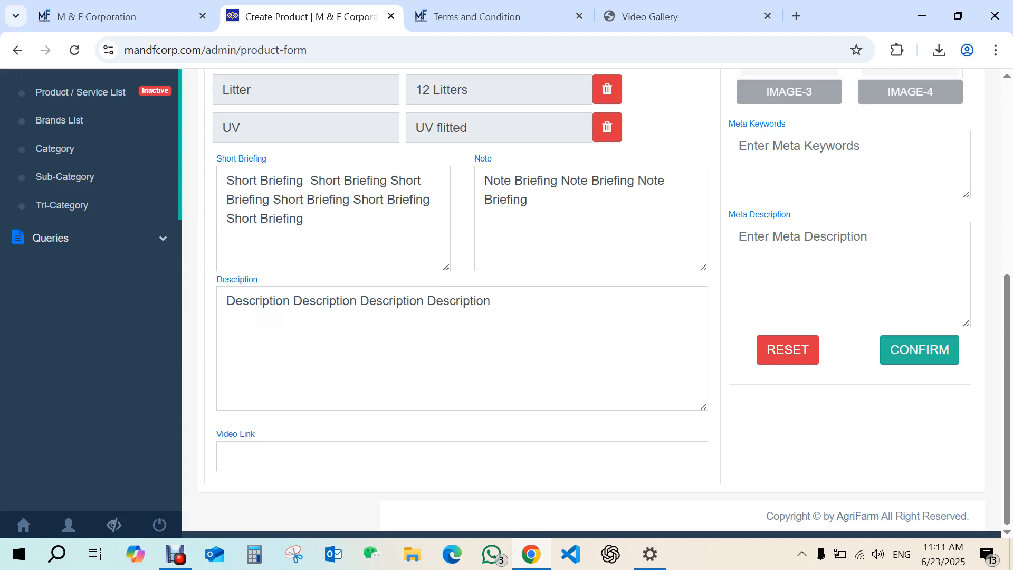
Copy the Description field's text and paste it three more times at the end of the field.
left_click_drag(486, 310, 167, 305)
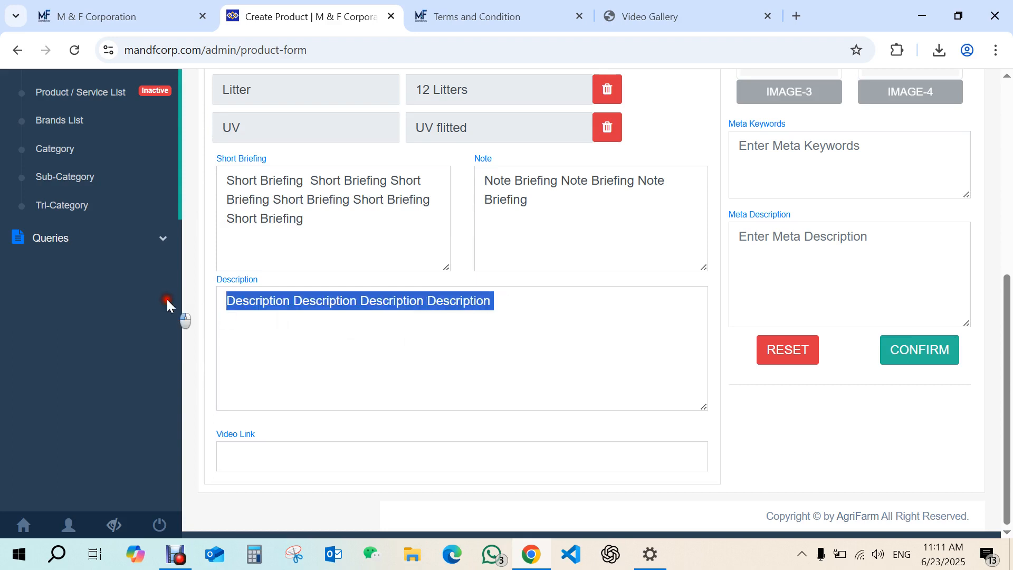
key("ctrl+v")
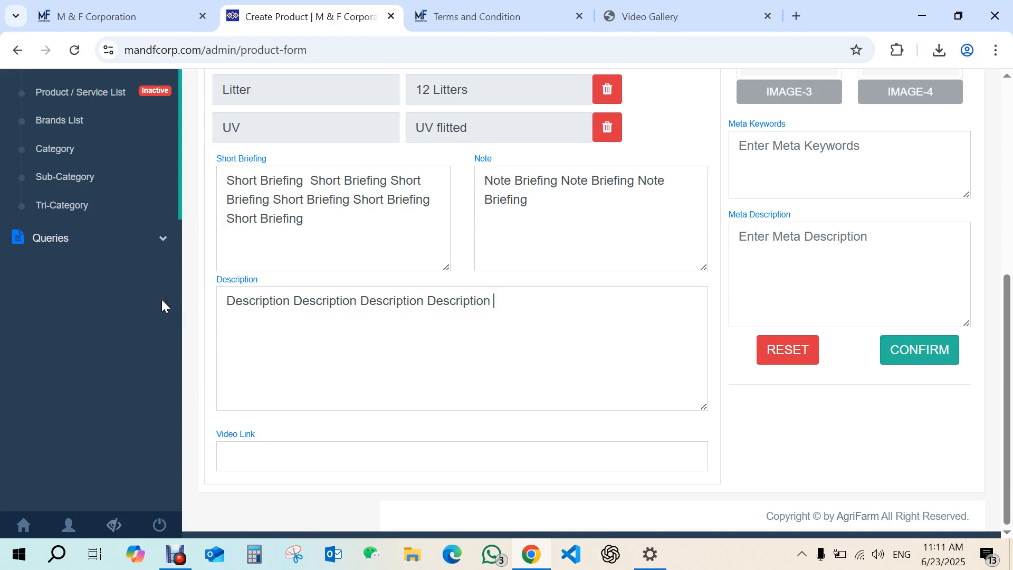
key("ctrl+v")
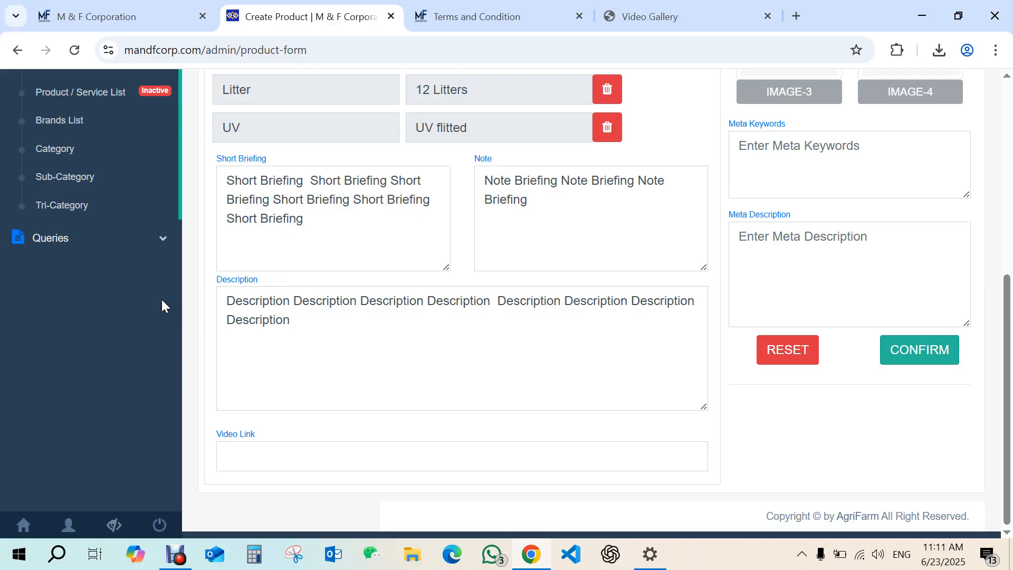
key("ctrl+v")
key("ctrl+v")
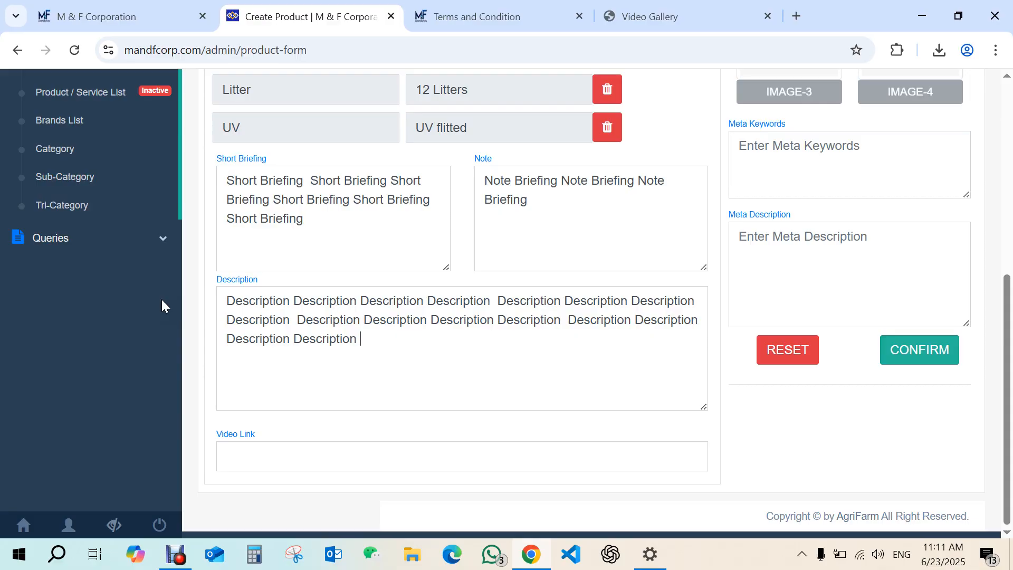
Open youtube.com in the Video Gallery tab.
left_click(650, 15)
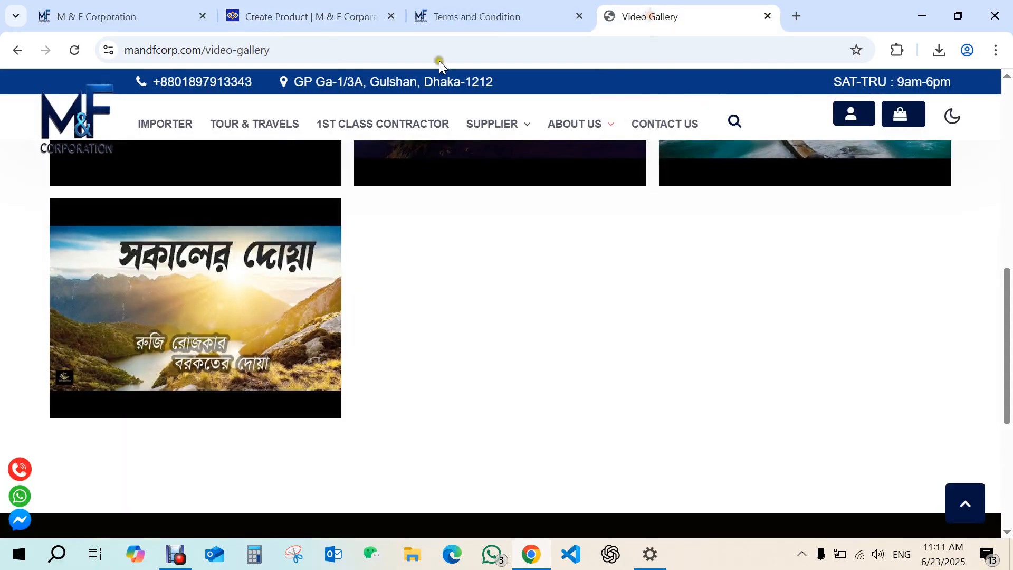
left_click(440, 51)
type("y")
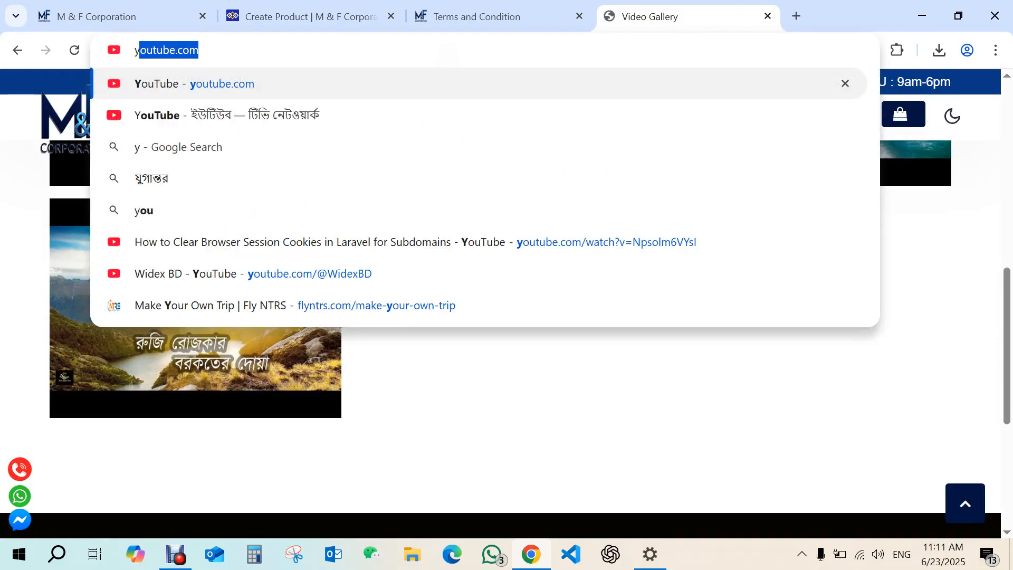
key("Return")
Open a YouTube video and copy its share link.
left_click(494, 14)
left_click(251, 20)
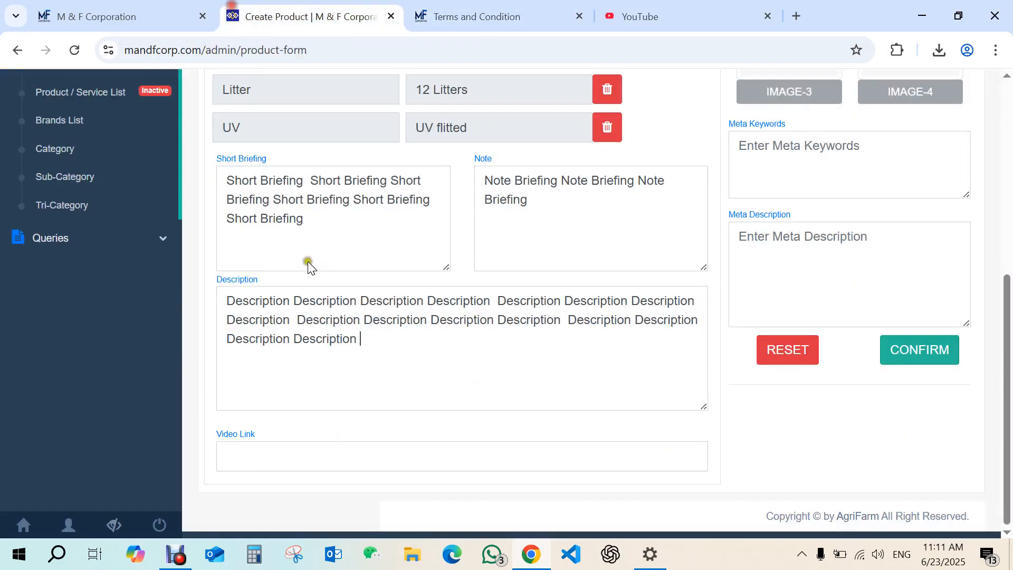
left_click(237, 452)
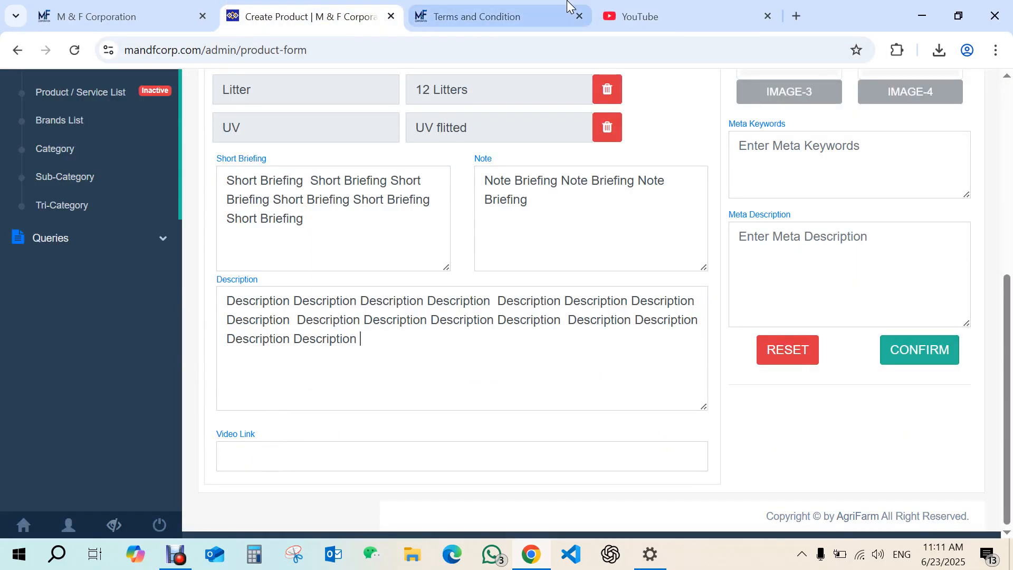
left_click(651, 15)
mouse_move(1007, 122)
left_mouse_down()
mouse_move(1005, 203)
mouse_move(1008, 118)
left_mouse_up()
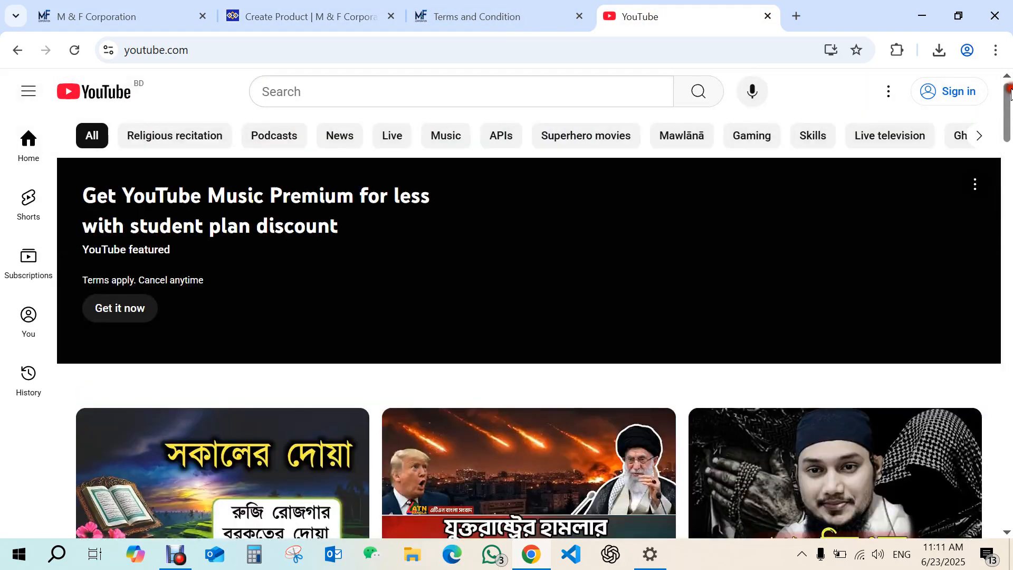
left_click(300, 388)
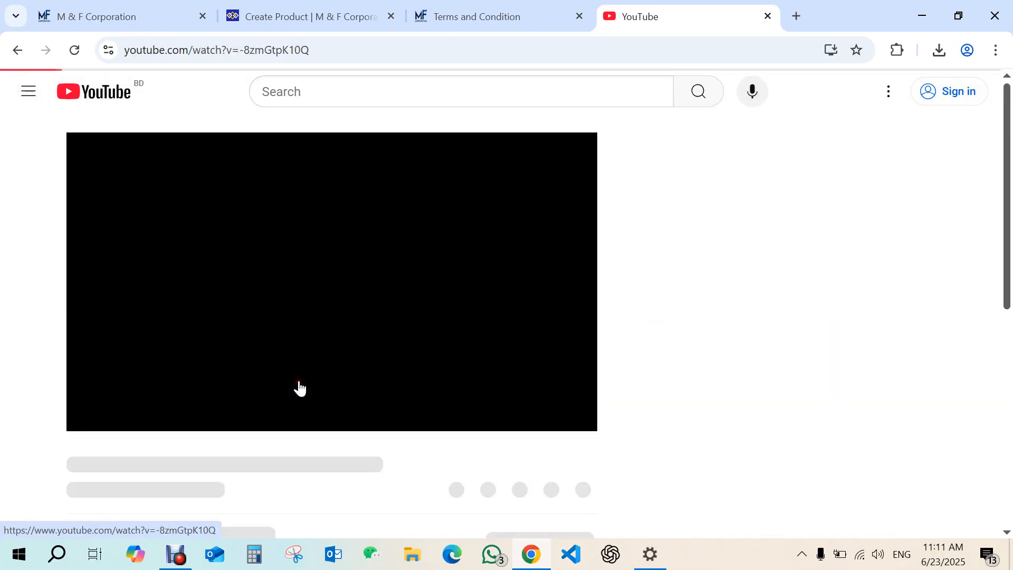
left_click(95, 414)
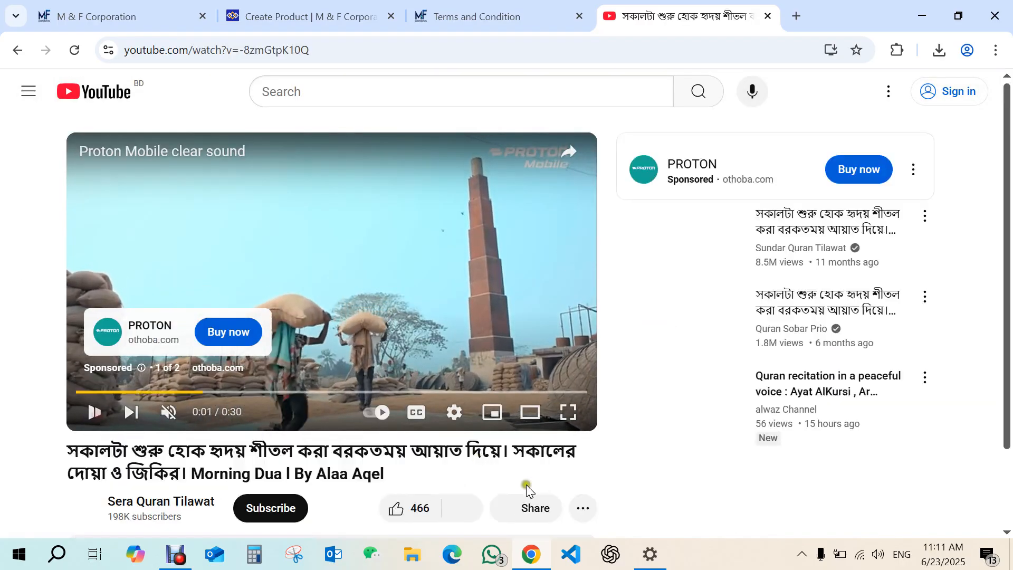
left_click(525, 509)
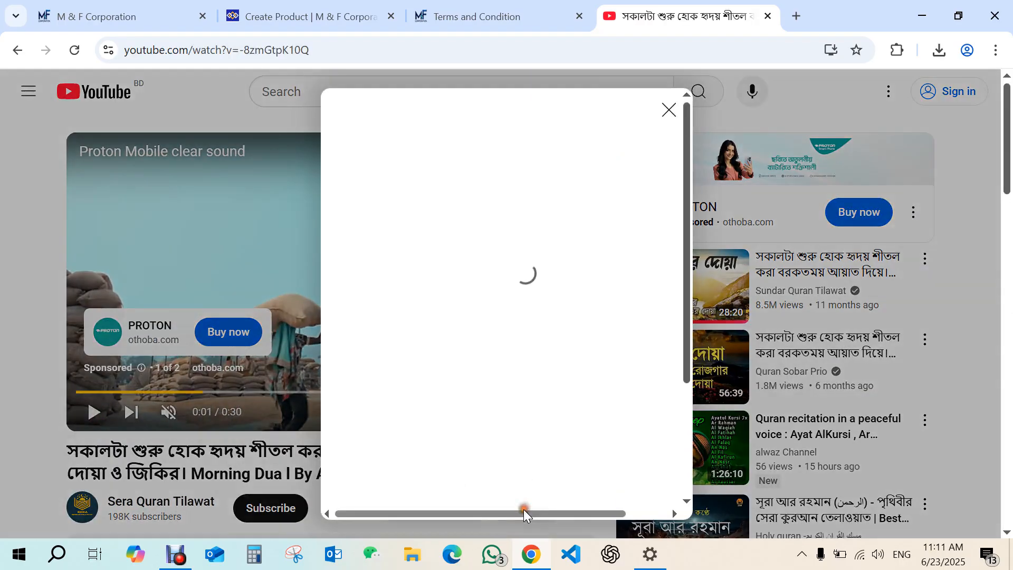
left_click(640, 329)
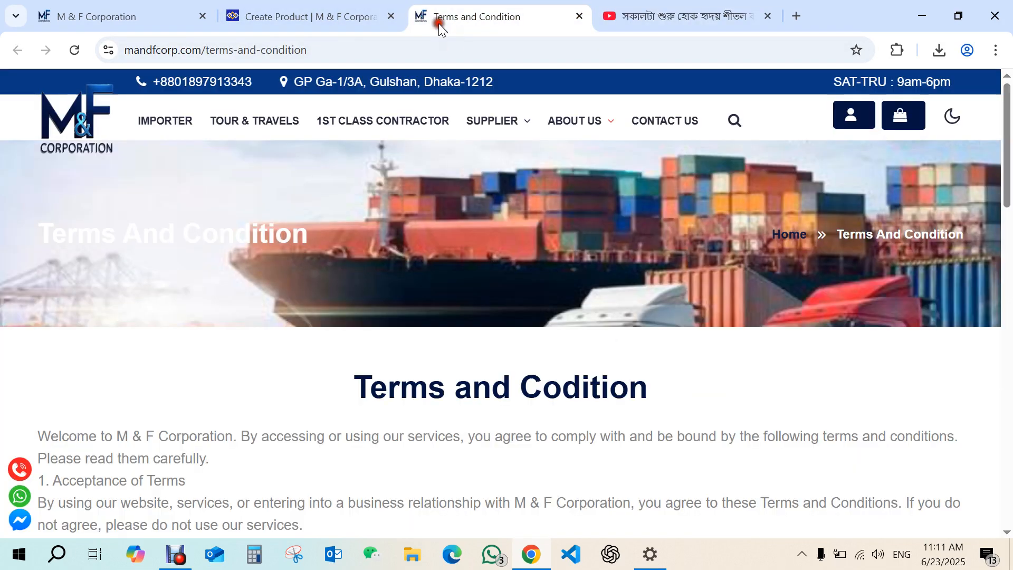
Paste the copied YouTube link into the product's Video Link field.
left_click(439, 20)
left_click(286, 6)
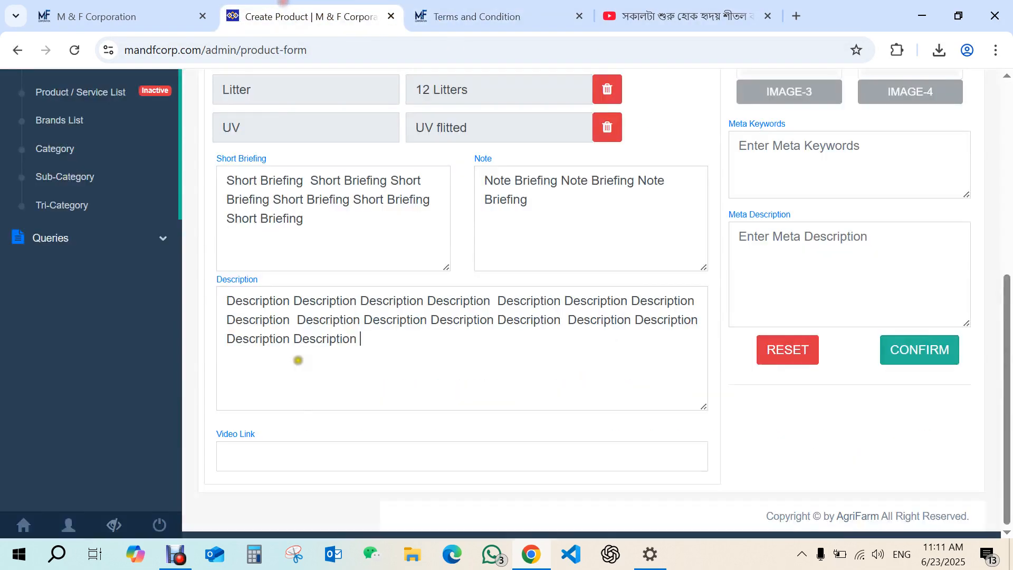
right_click(305, 457)
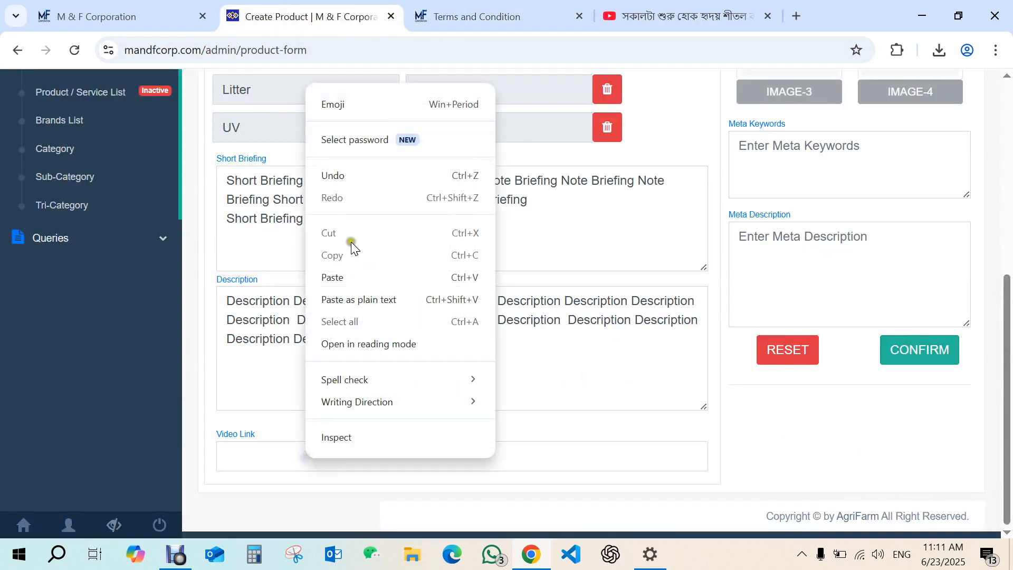
left_click(339, 275)
Upload the image 01 (1) from Downloads as the product's IMAGE-1.
scroll(988, 310, "up", 7)
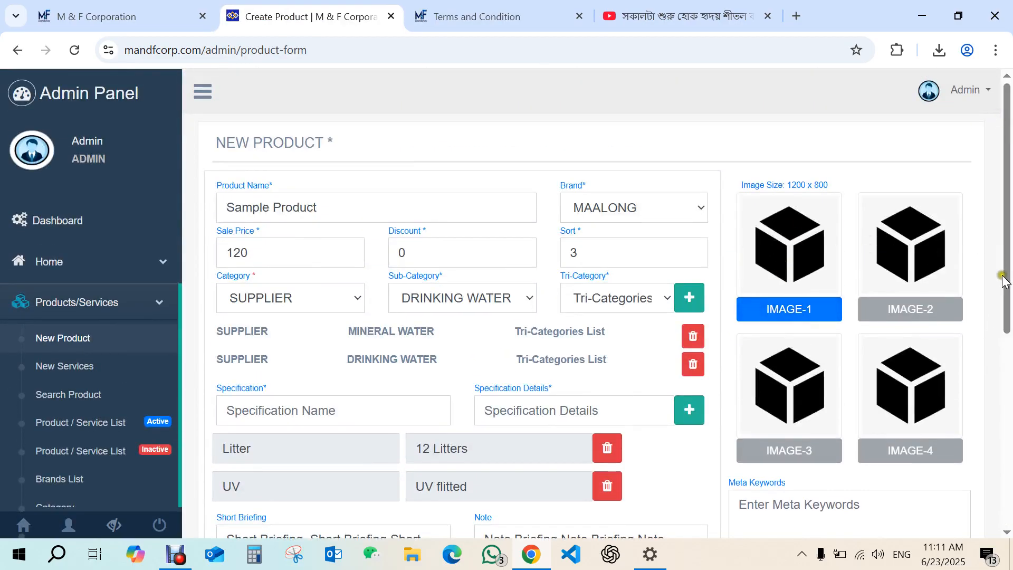
mouse_move(1006, 271)
left_mouse_down()
mouse_move(1007, 363)
mouse_move(1006, 283)
left_mouse_up()
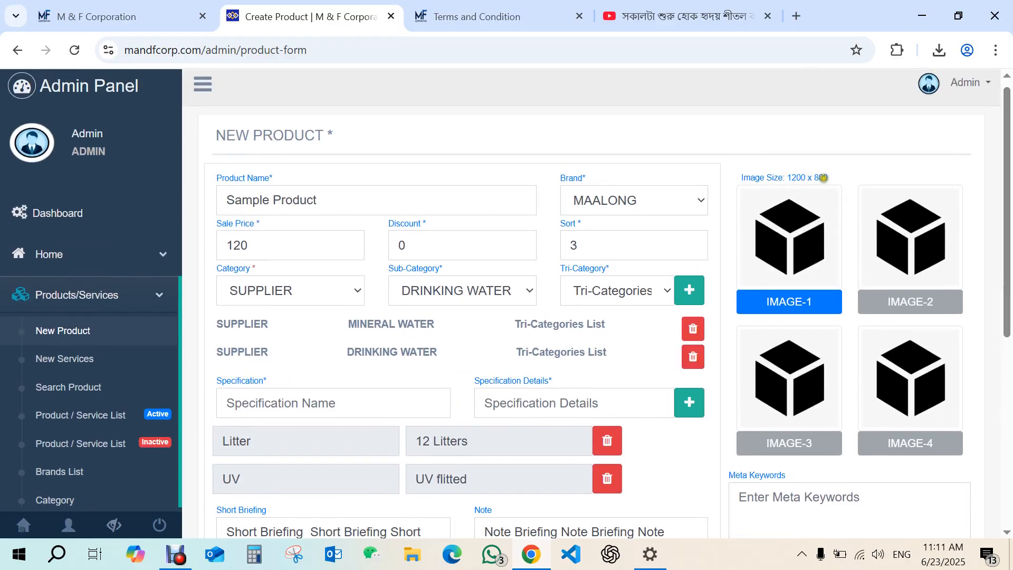
left_click(798, 306)
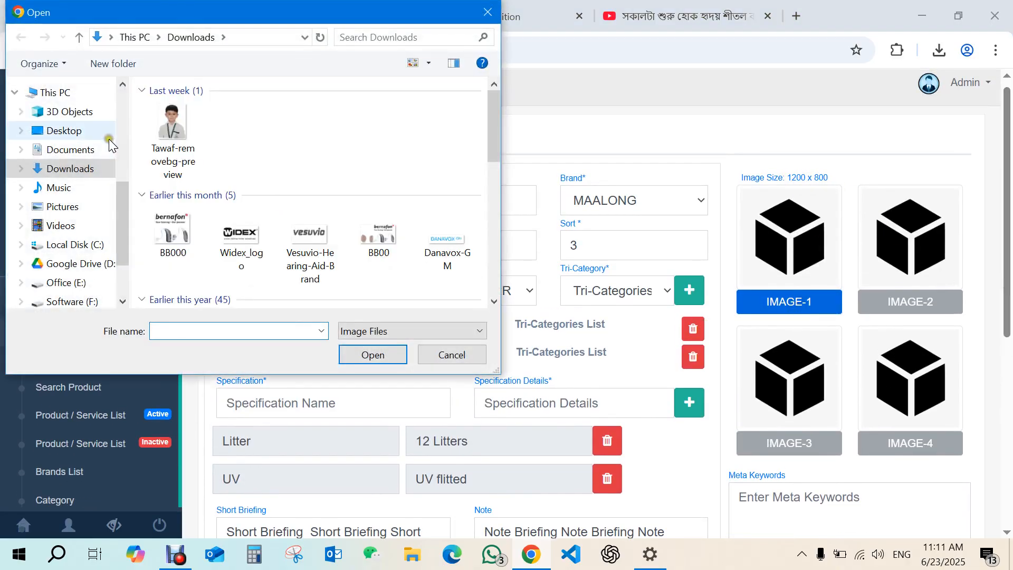
left_click_drag(495, 134, 493, 183)
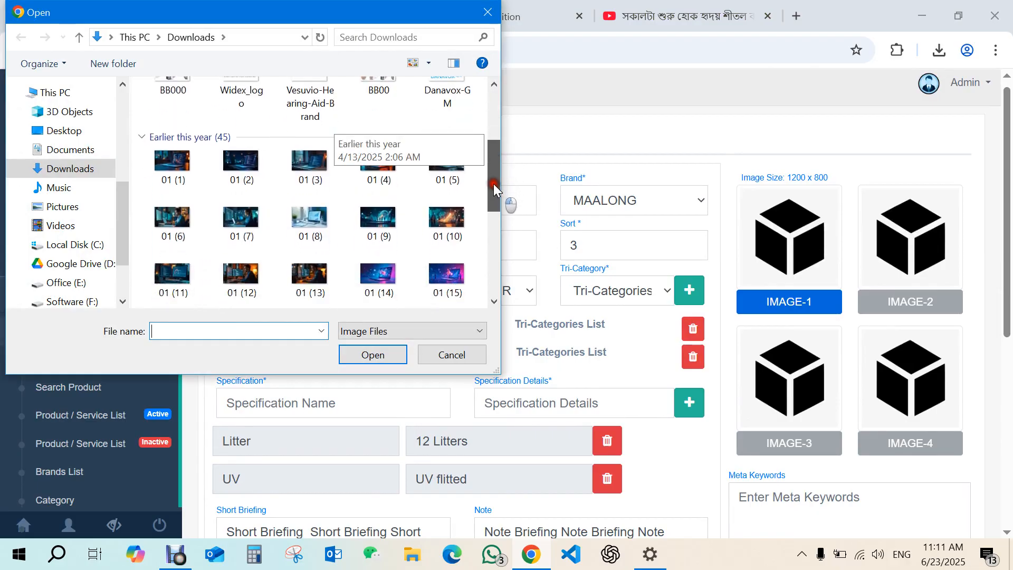
double_click(201, 173)
Upload the image 01 (7) from Downloads as IMAGE-2.
left_click(735, 276)
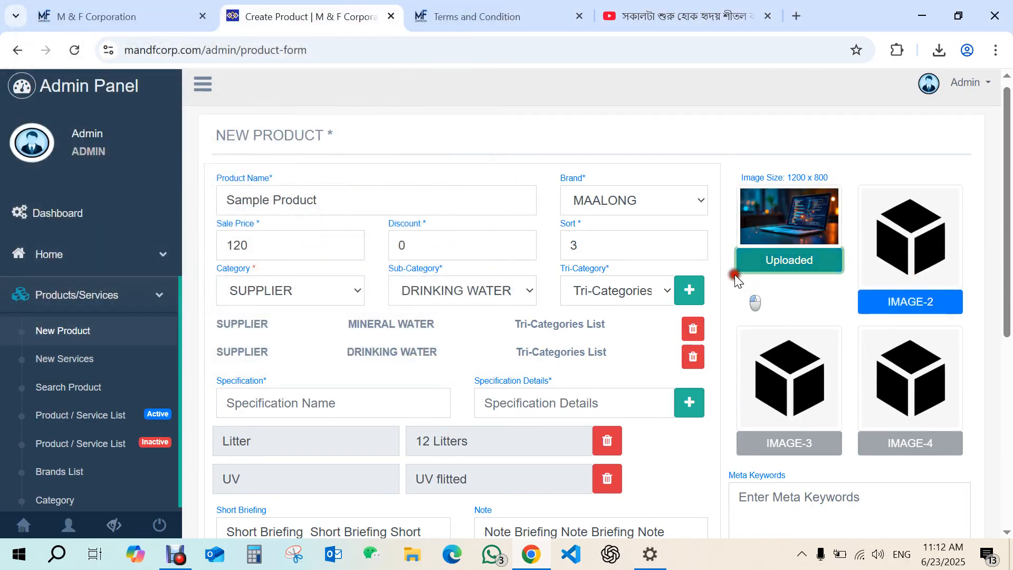
left_click(906, 304)
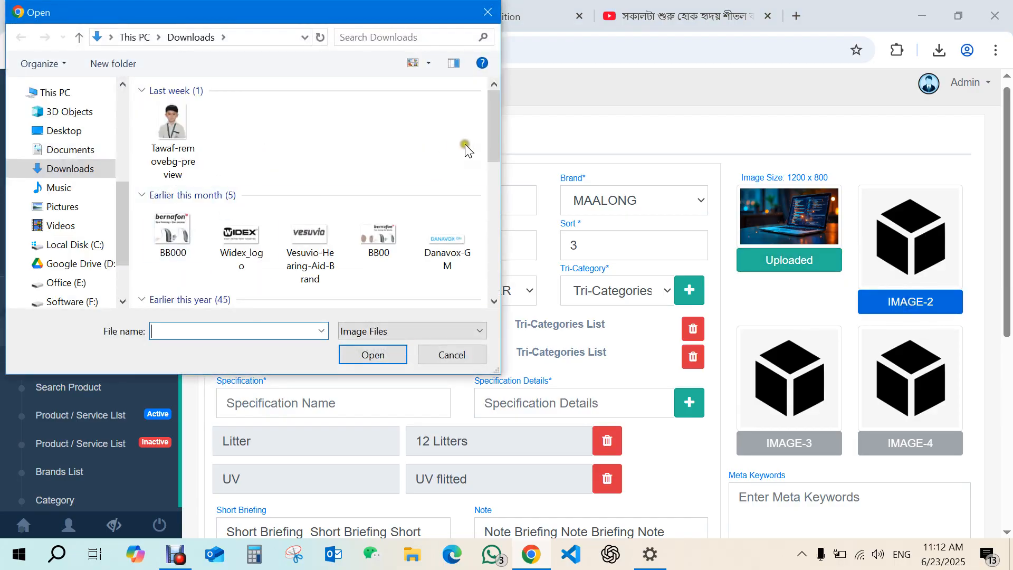
scroll(486, 152, "down", 5)
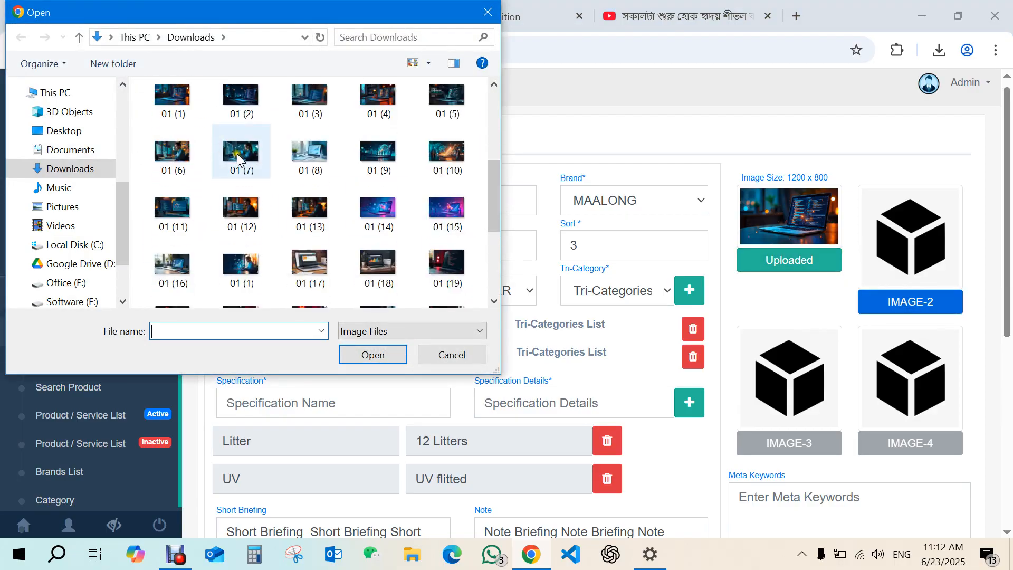
double_click(237, 154)
Upload another laptop image from Downloads as IMAGE-3.
left_click_drag(1003, 267, 999, 310)
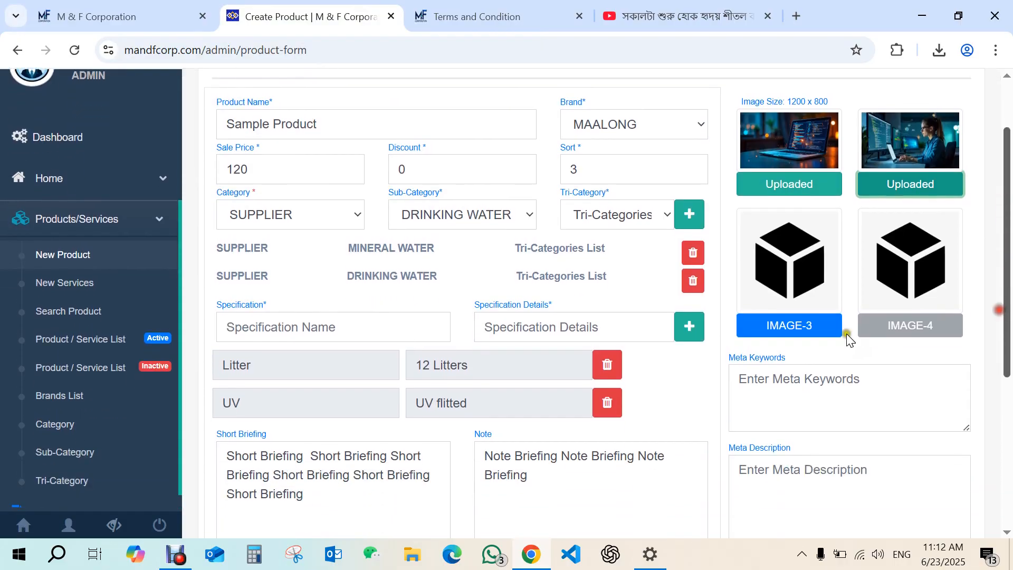
left_click(818, 327)
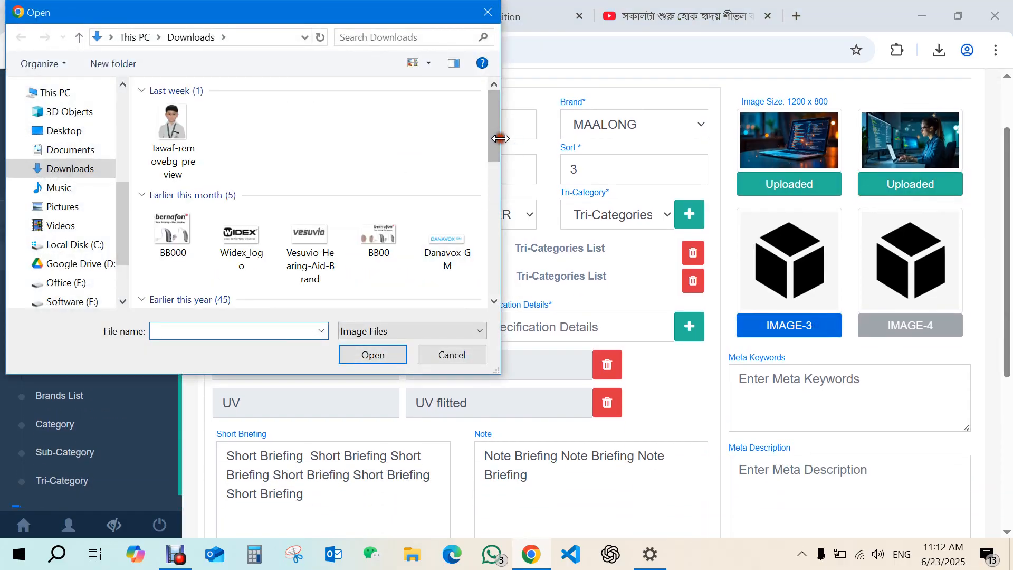
left_click_drag(494, 139, 492, 216)
double_click(234, 243)
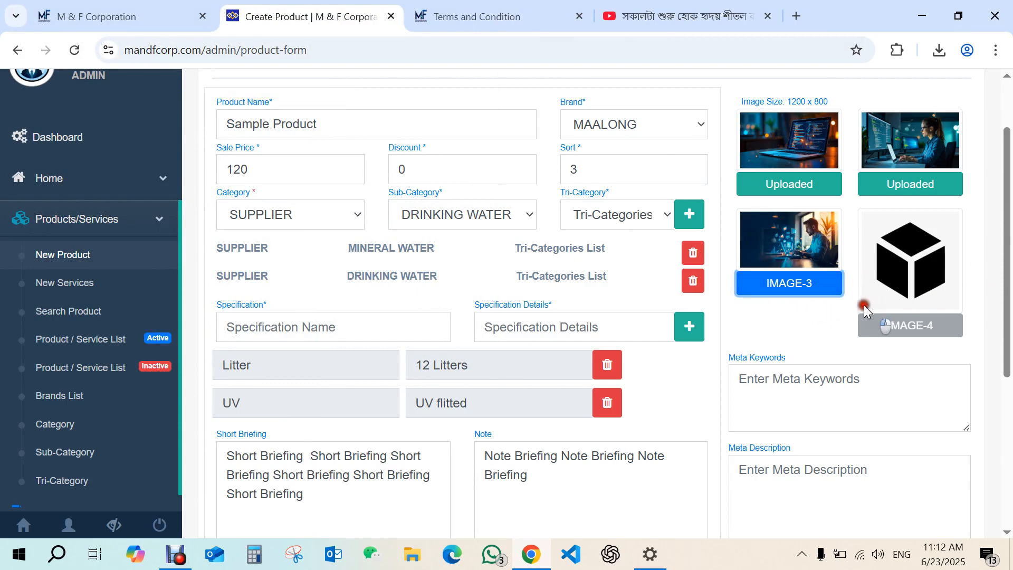
Confirm the form to add the new product.
left_click_drag(1006, 287, 1007, 330)
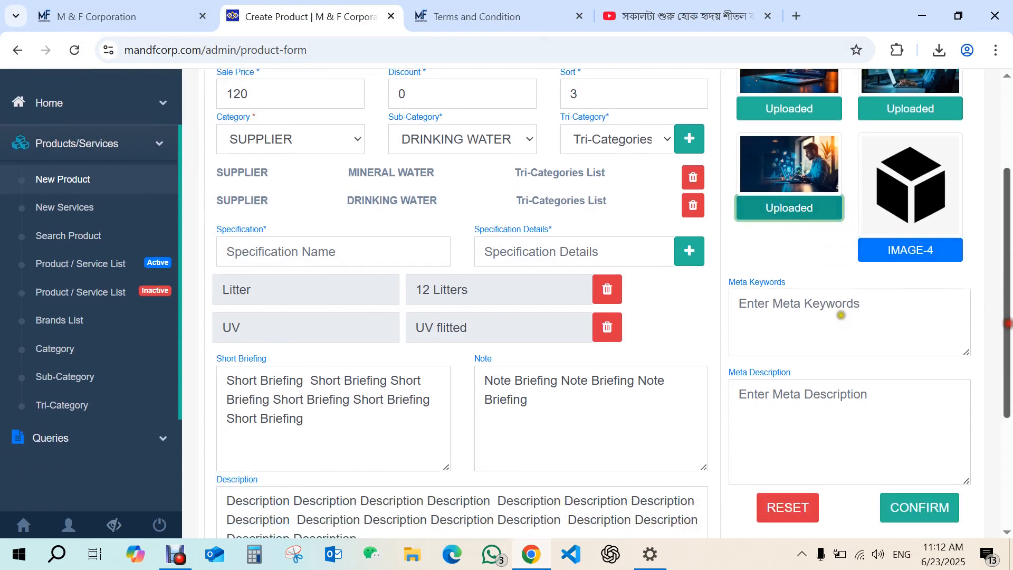
left_click(835, 379)
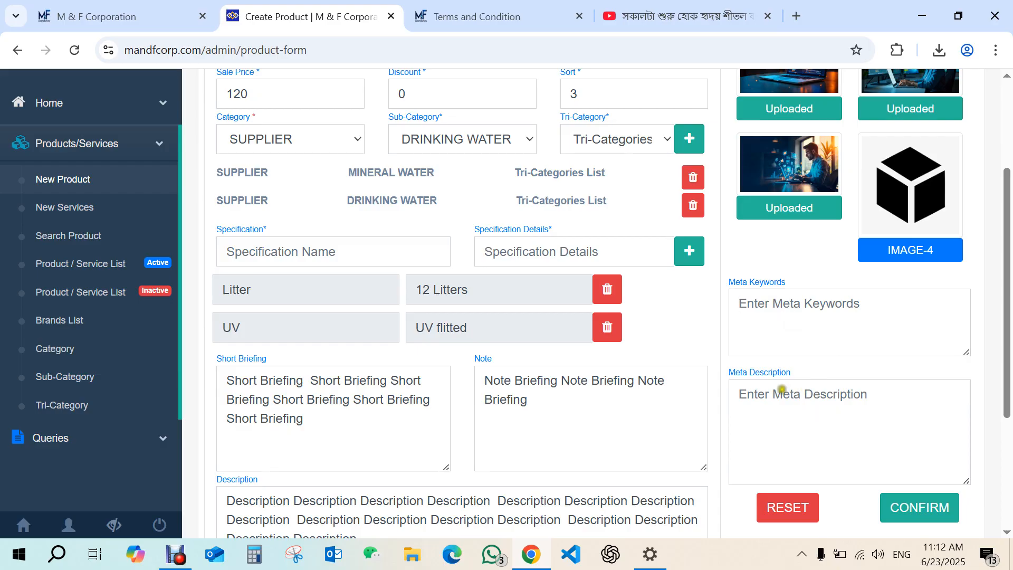
left_click(902, 496)
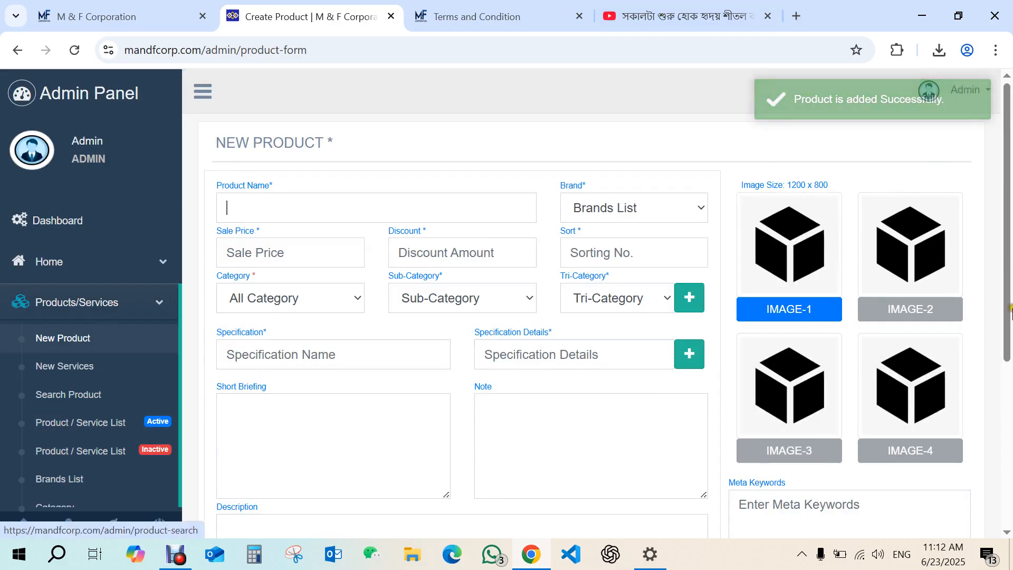
Open the active product/service list and view the Sample Product's details.
left_click_drag(995, 280, 996, 378)
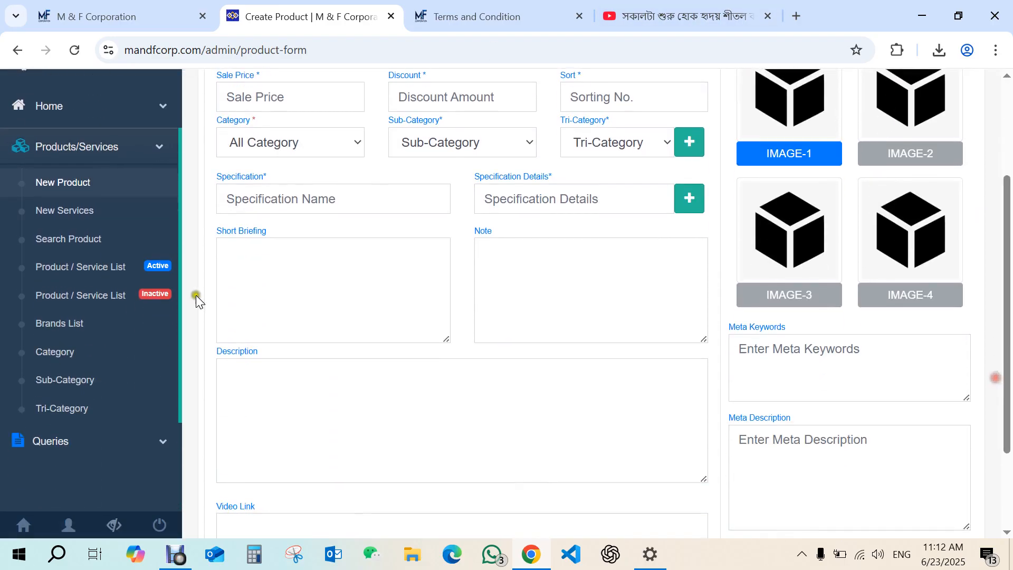
left_click(82, 276)
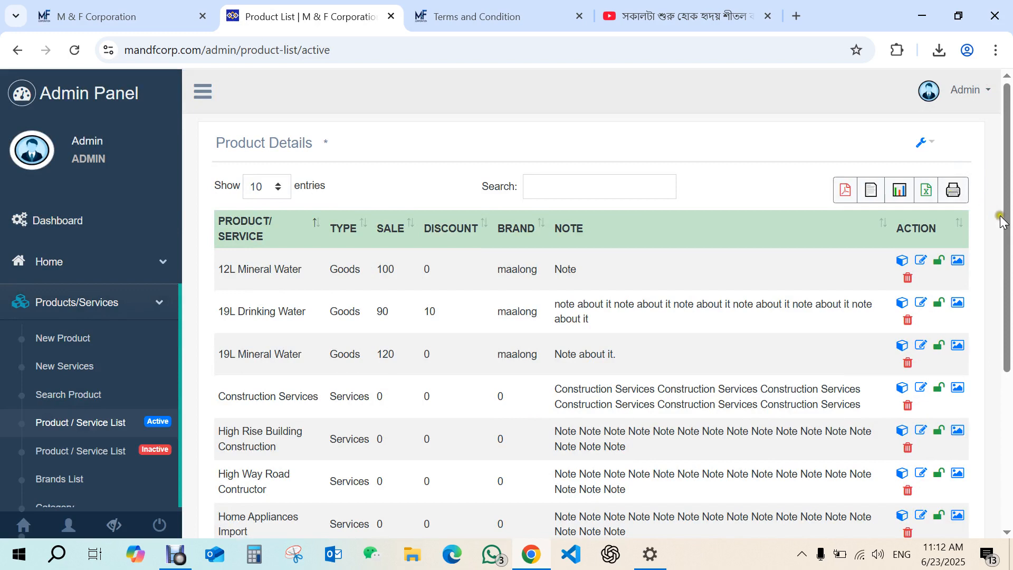
left_click_drag(1002, 220, 1008, 419)
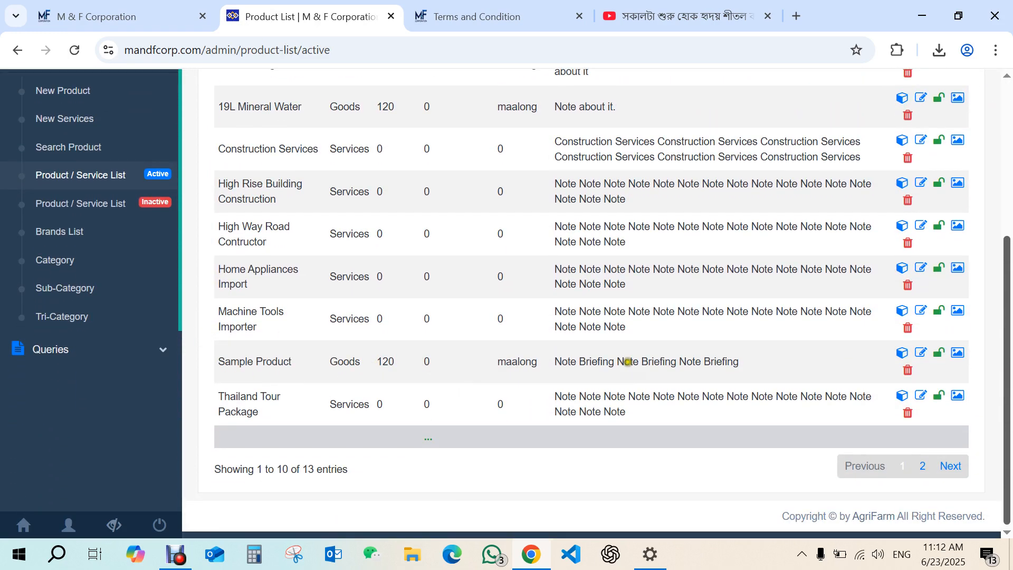
left_click(901, 352)
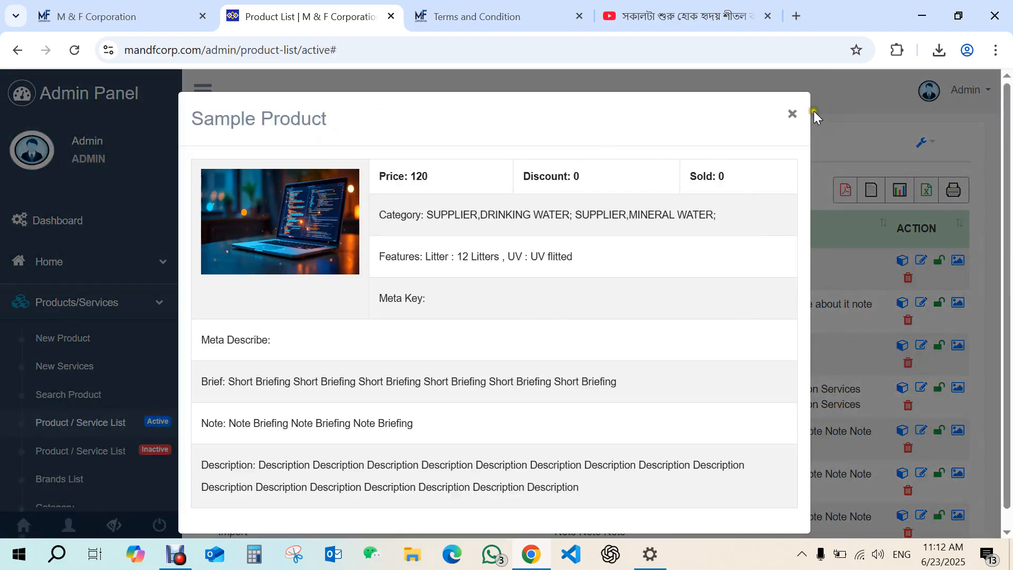
left_click(792, 113)
left_click(919, 436)
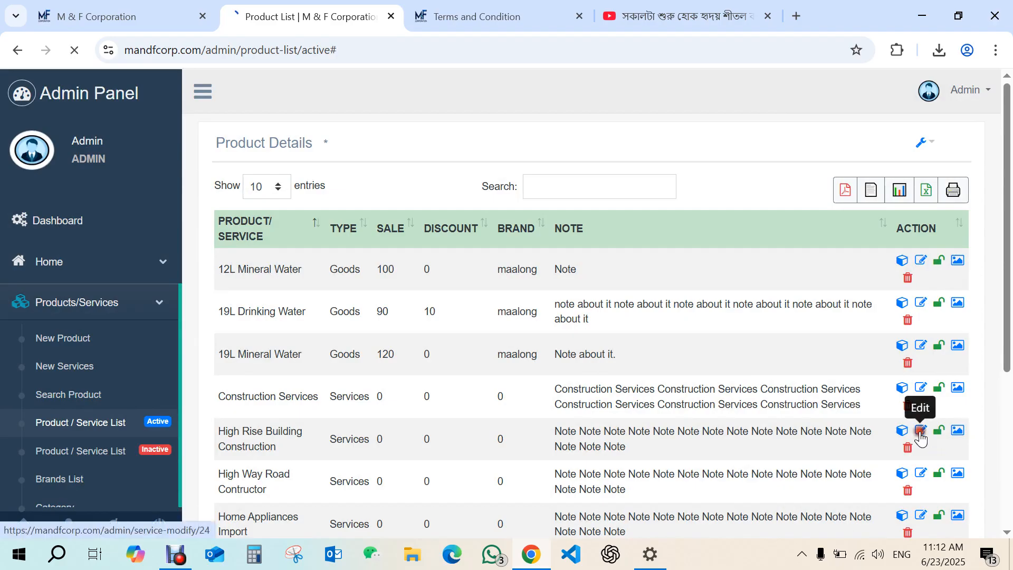
left_click_drag(1004, 205, 999, 248)
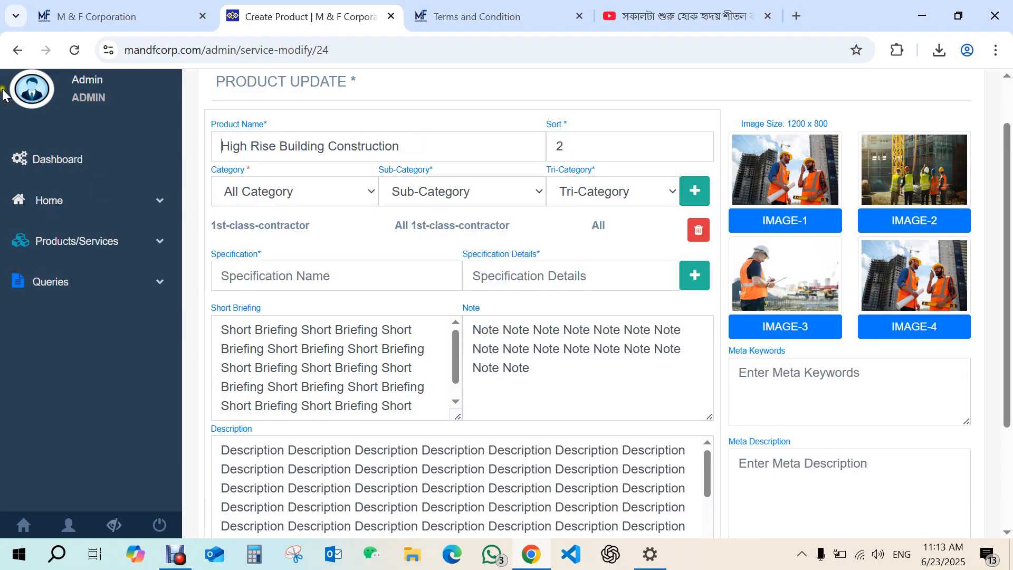
left_click(18, 50)
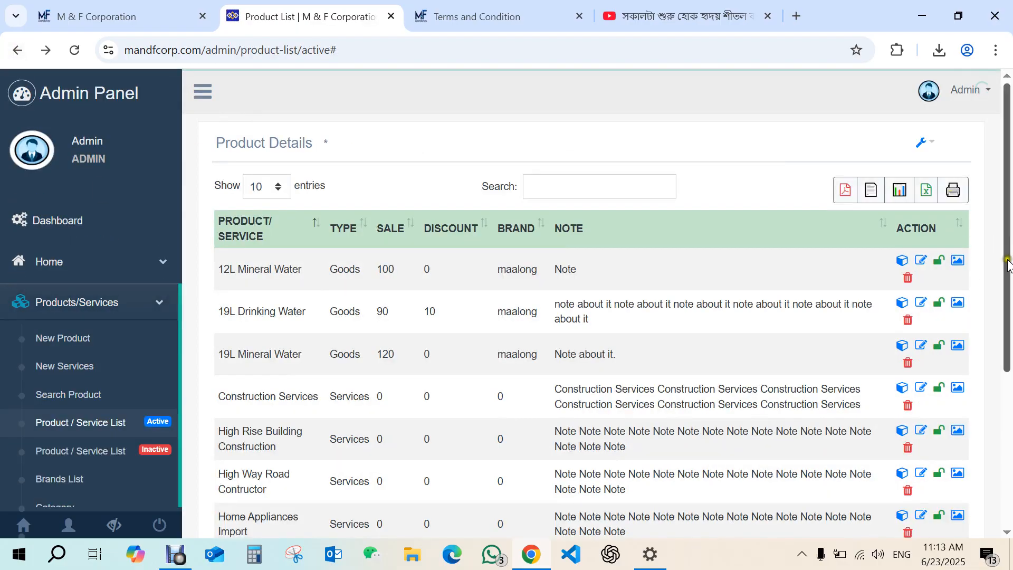
Open the Sample Product's edit form and review its saved fields, specifications and texts.
left_click_drag(1006, 240, 1004, 425)
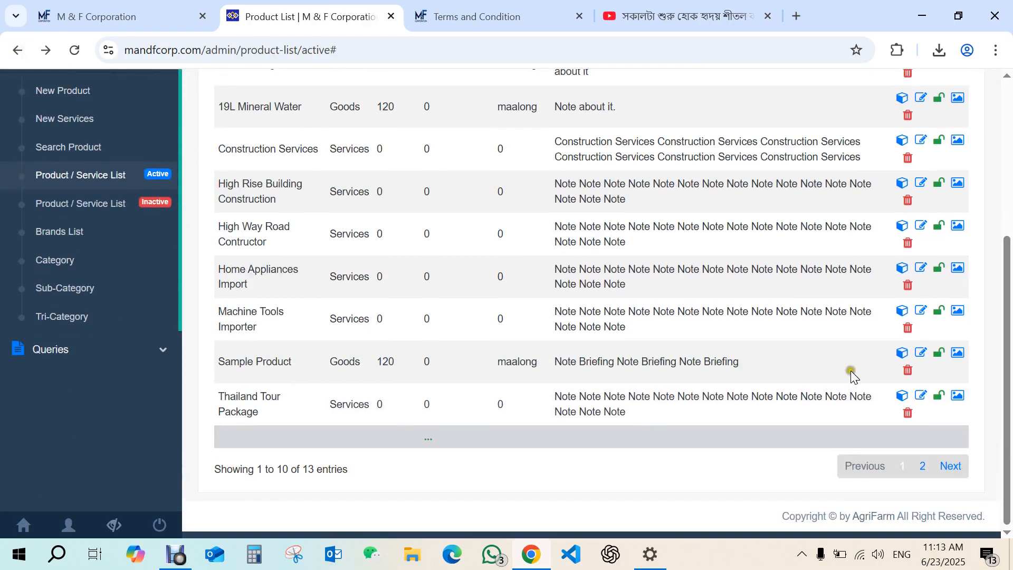
left_click(921, 352)
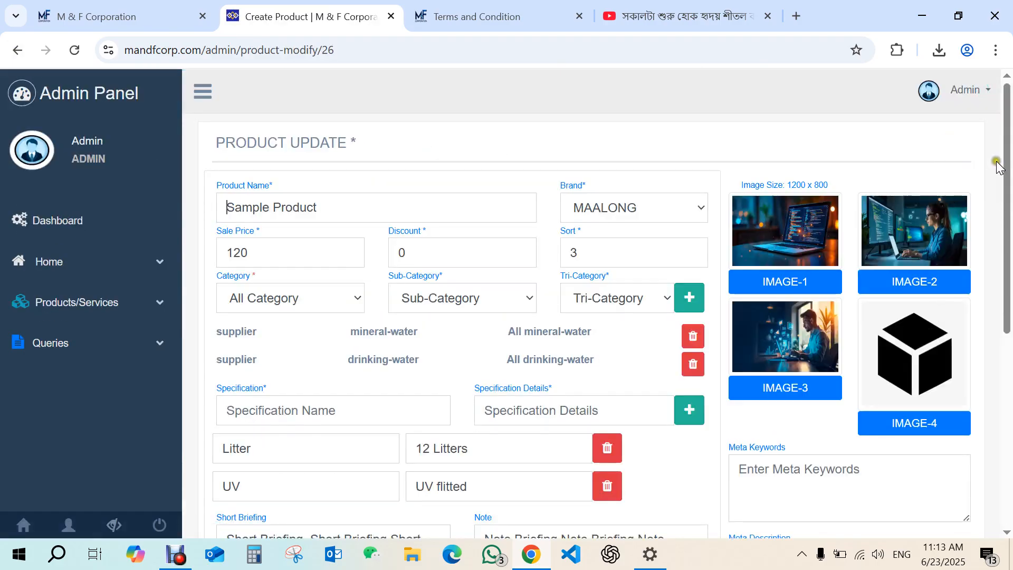
left_click_drag(1006, 182, 1006, 248)
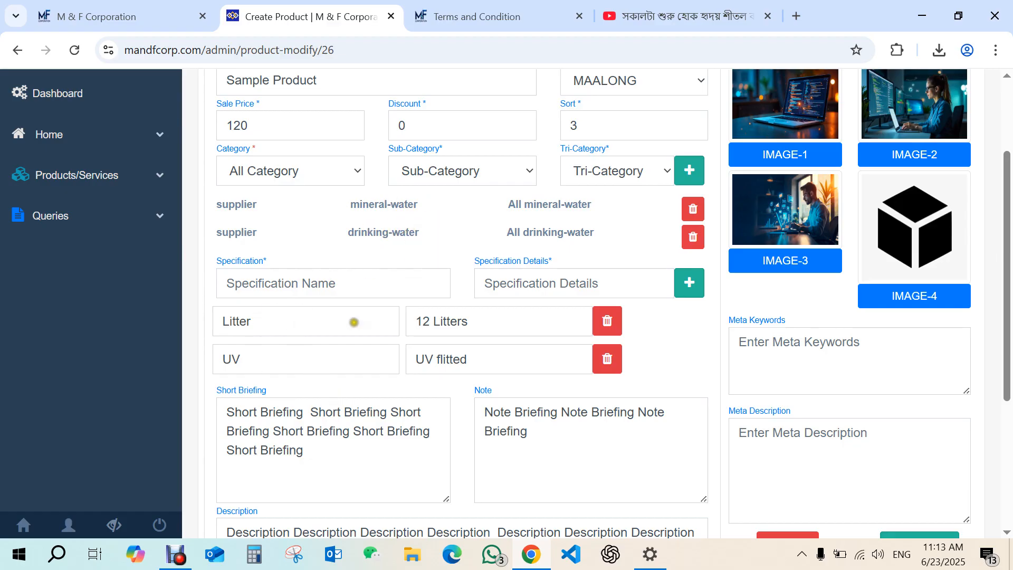
left_click_drag(1009, 315, 1001, 195)
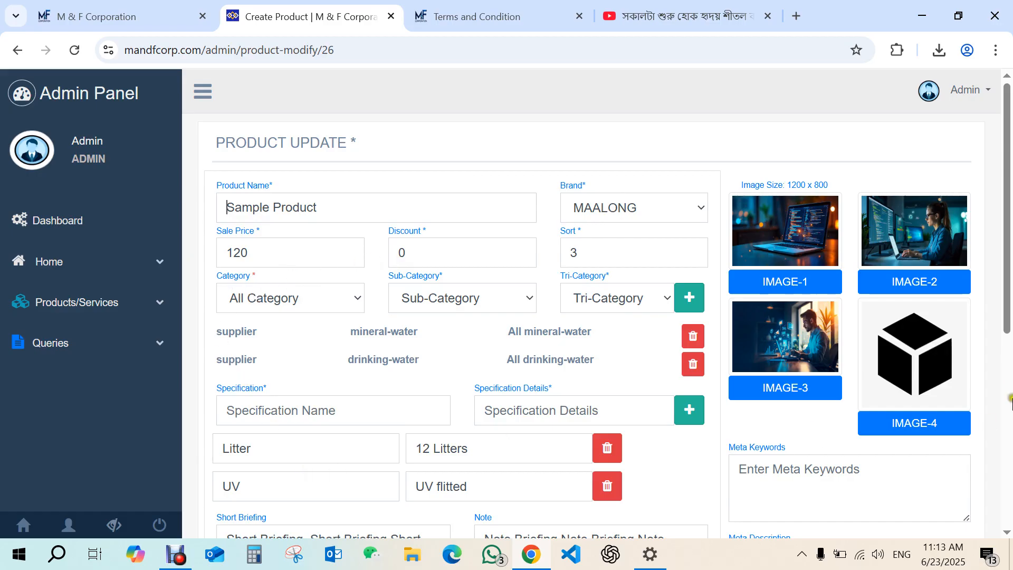
scroll(1009, 399, "down", 3)
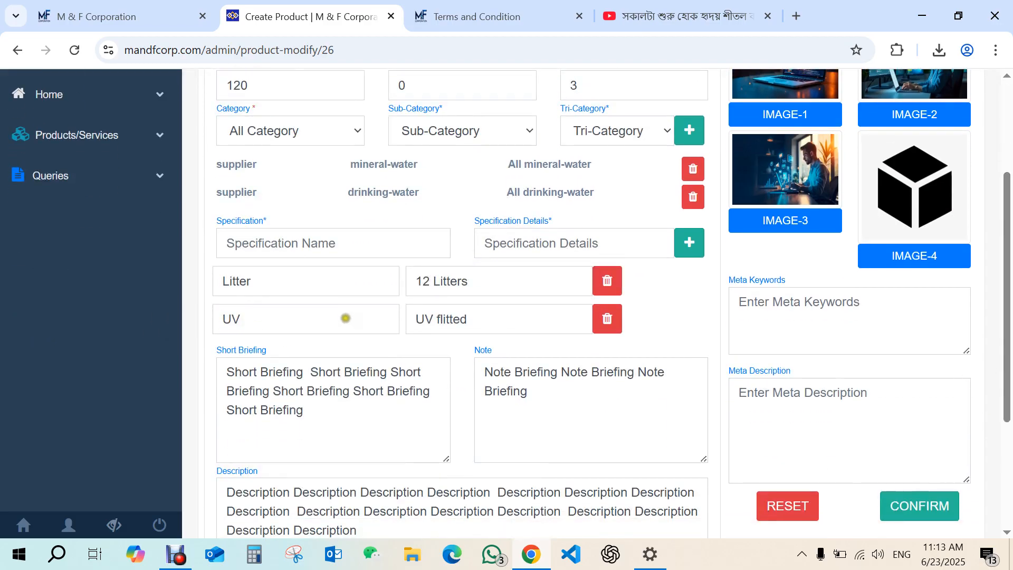
left_click_drag(247, 320, 199, 326)
left_click_drag(471, 320, 295, 320)
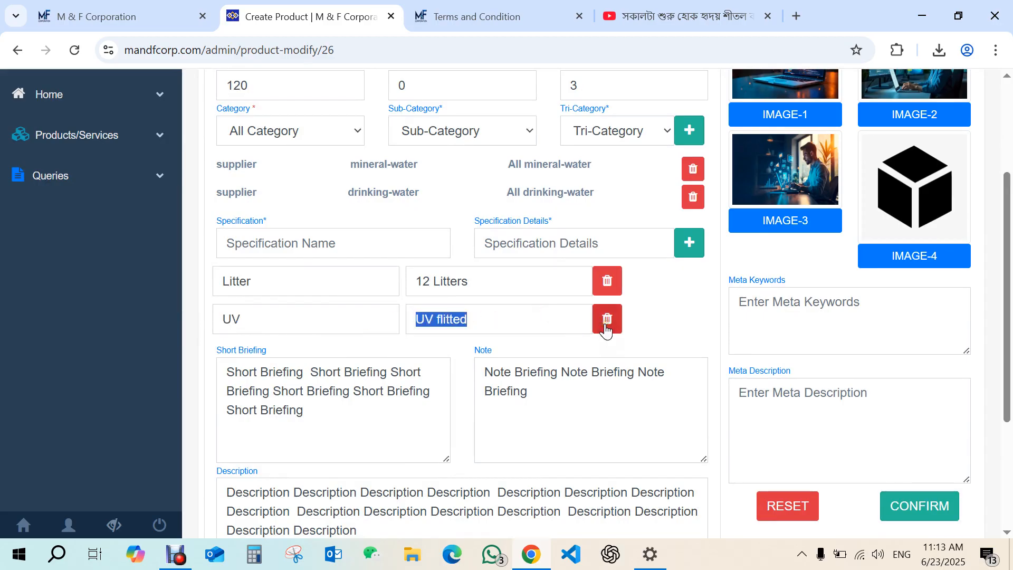
left_click(332, 236)
left_click(522, 242)
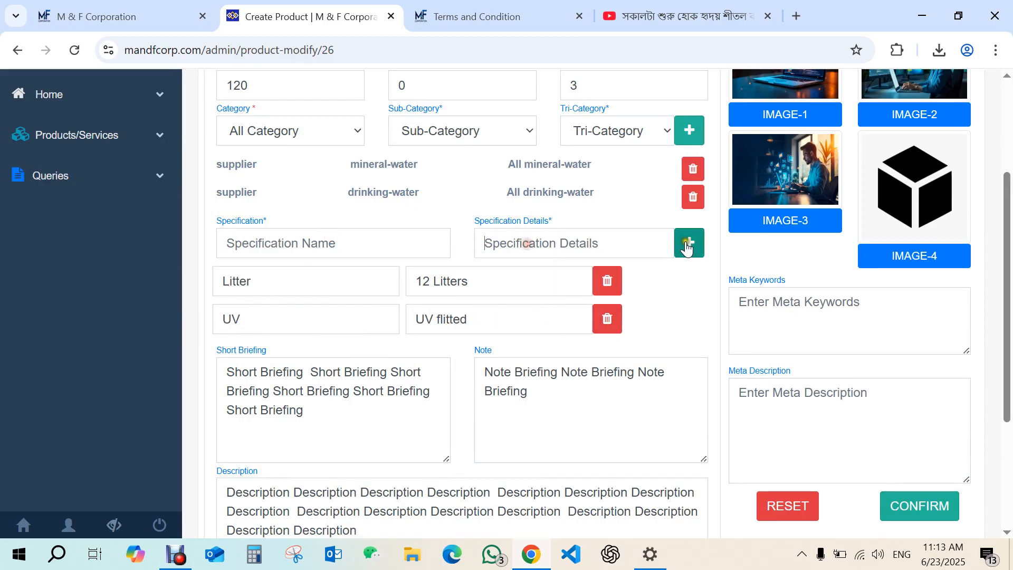
scroll(1009, 380, "down", 3)
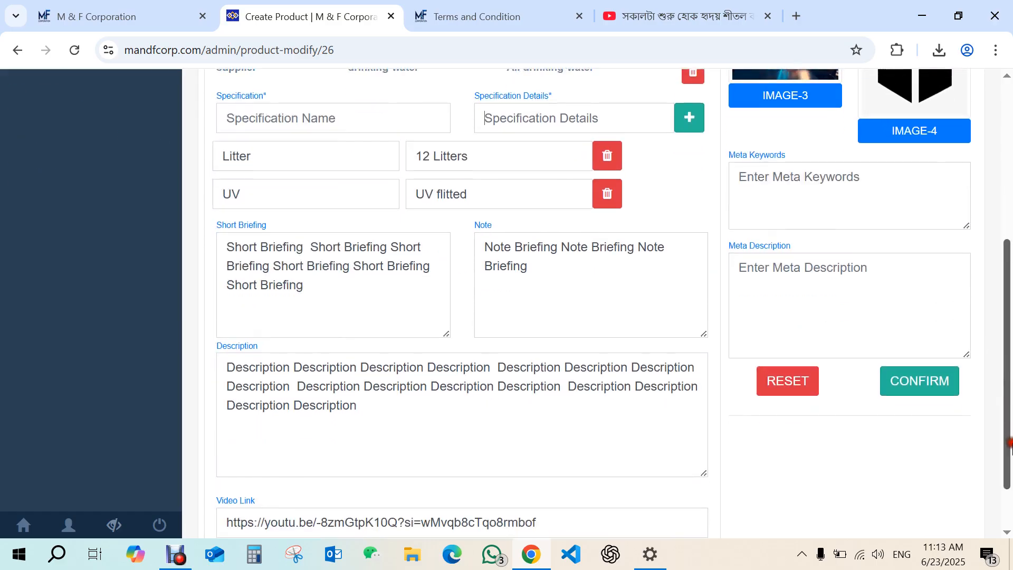
left_click_drag(1008, 442, 997, 280)
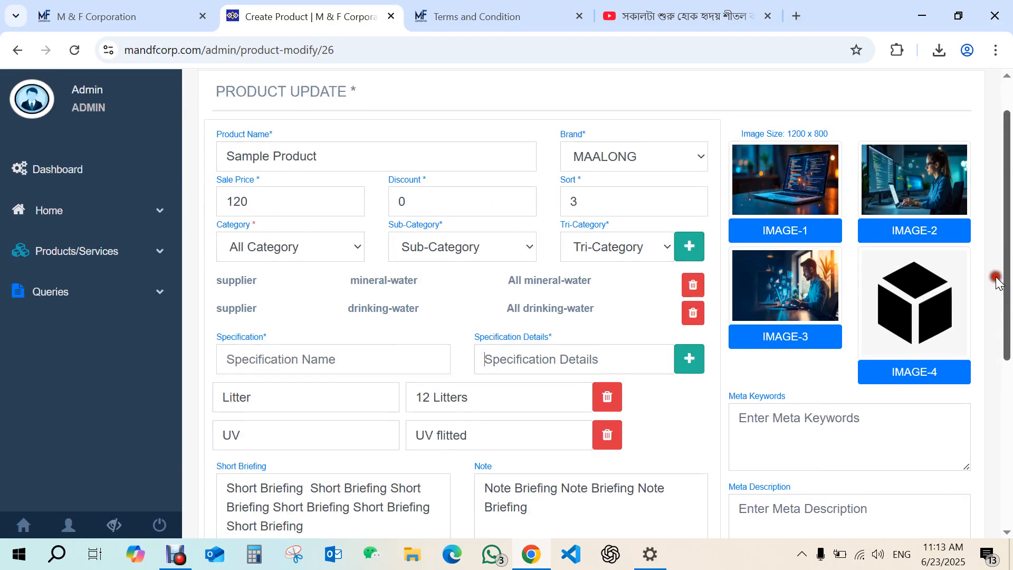
Return to the active product list and browse its pages.
left_click(16, 50)
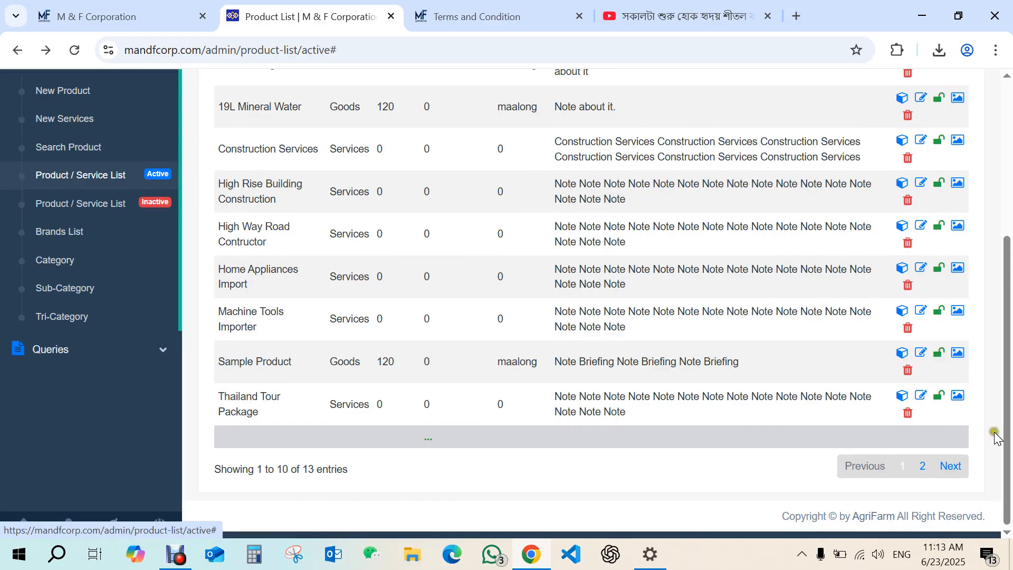
mouse_move(1007, 455)
left_mouse_down()
mouse_move(1010, 411)
mouse_move(1007, 459)
left_mouse_up()
left_click(924, 469)
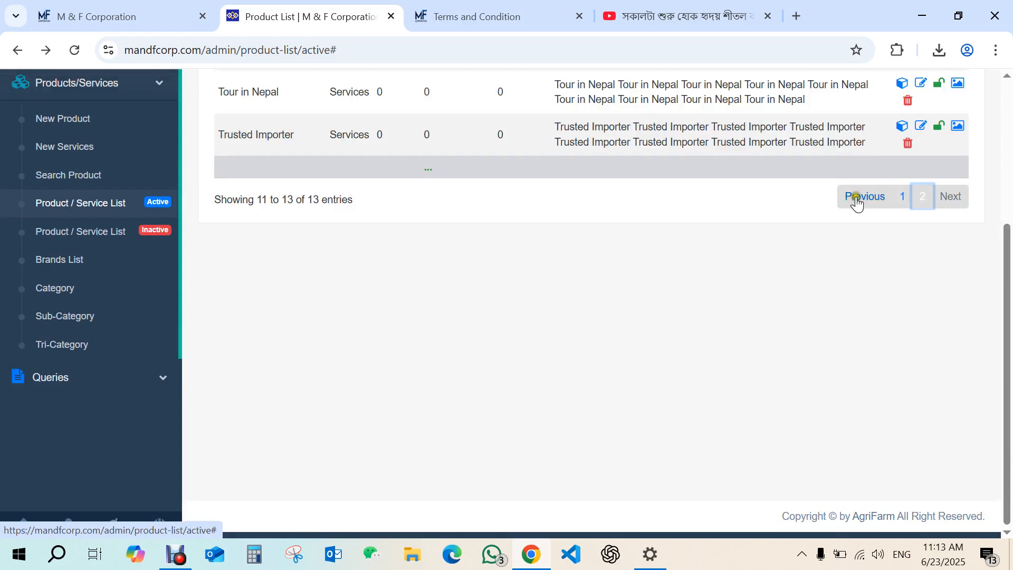
left_click(900, 198)
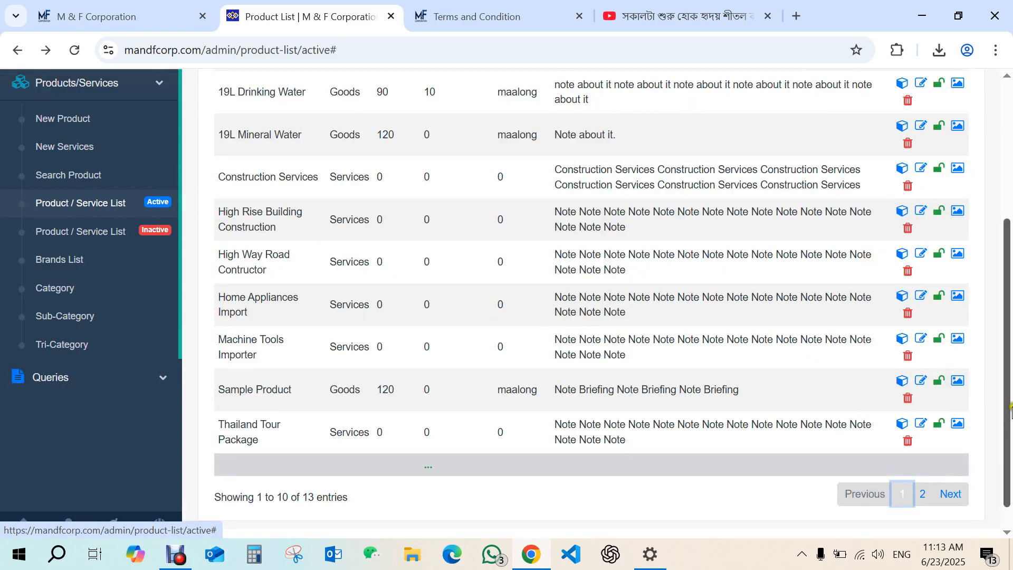
left_click_drag(1007, 413, 1007, 430)
Switch to the public M&F Corporation website and open the Sample Product quick view on the home page.
left_click(90, 23)
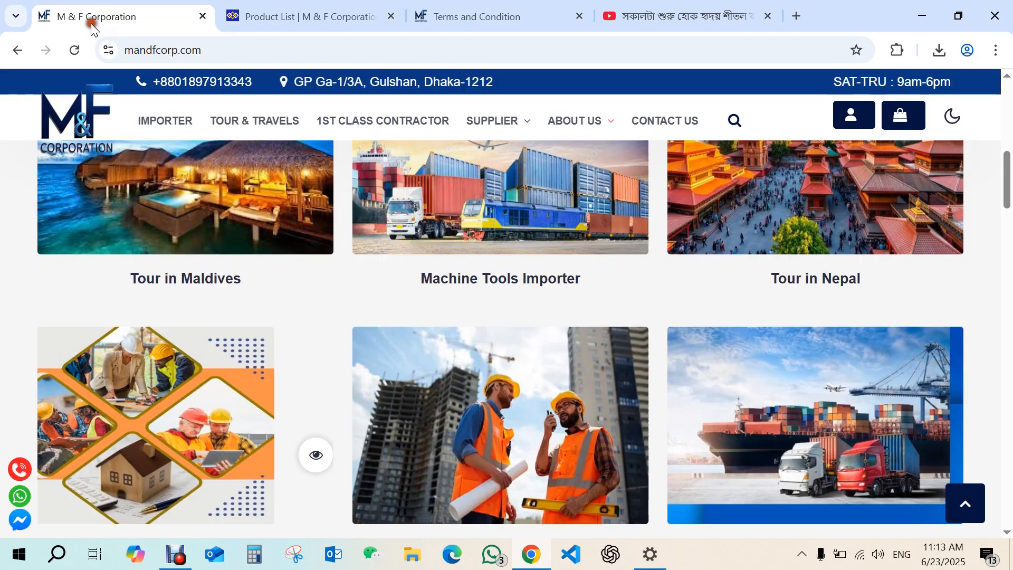
left_click(76, 127)
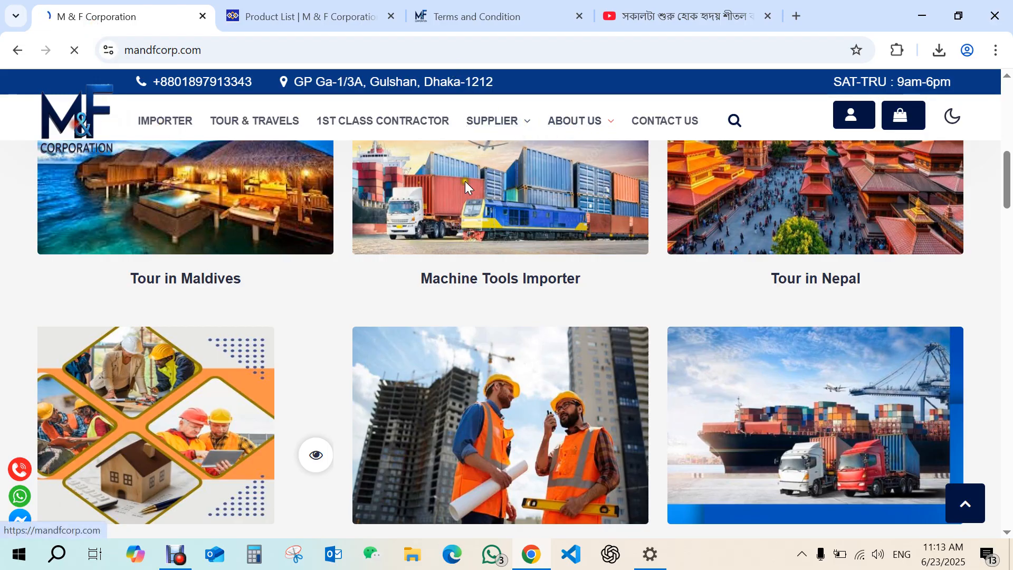
left_click(492, 121)
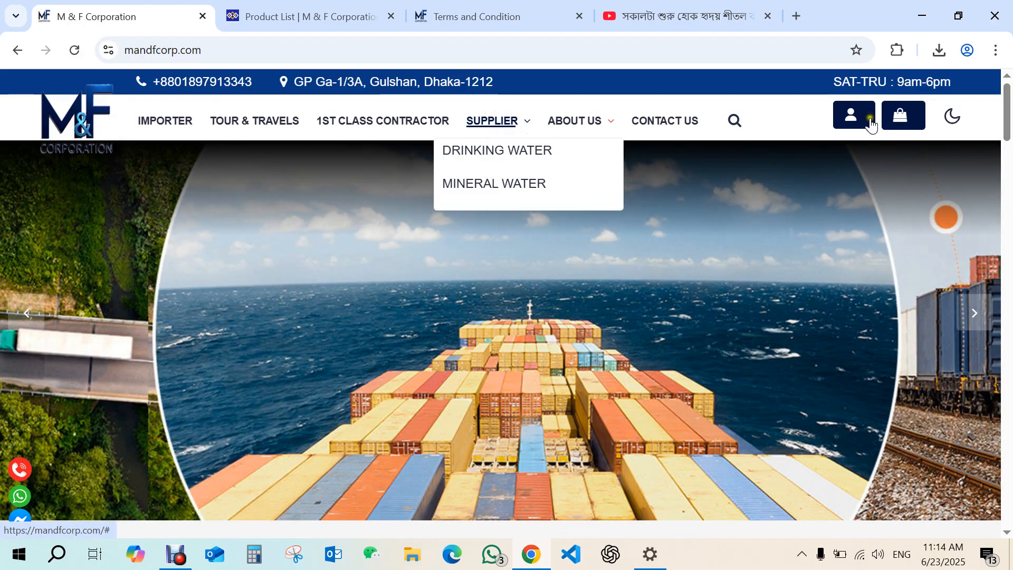
left_click_drag(1005, 114, 966, 361)
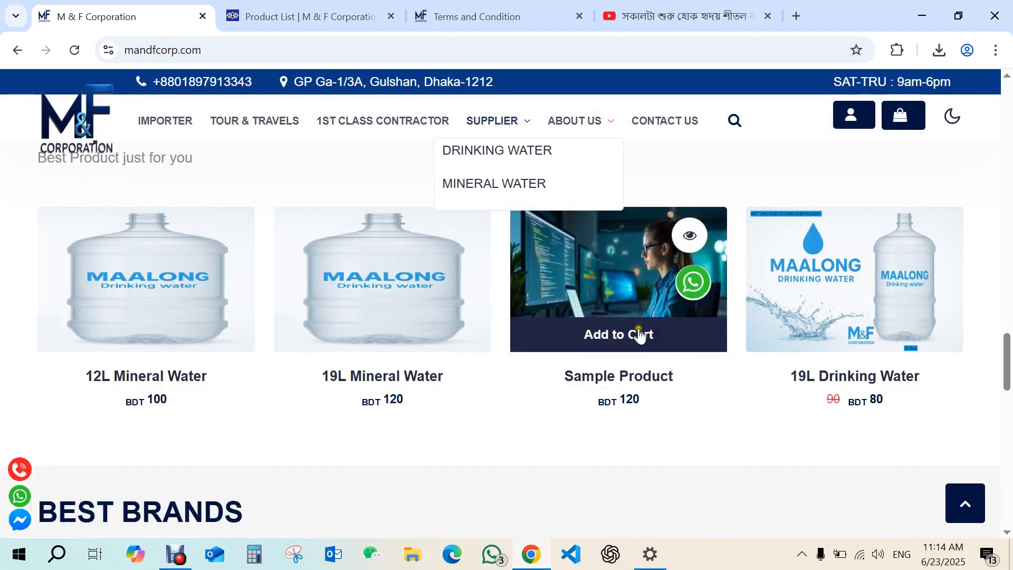
left_click(683, 241)
Add the Sample Product to the cart, then close the cart and the quick view.
left_click_drag(475, 235, 714, 233)
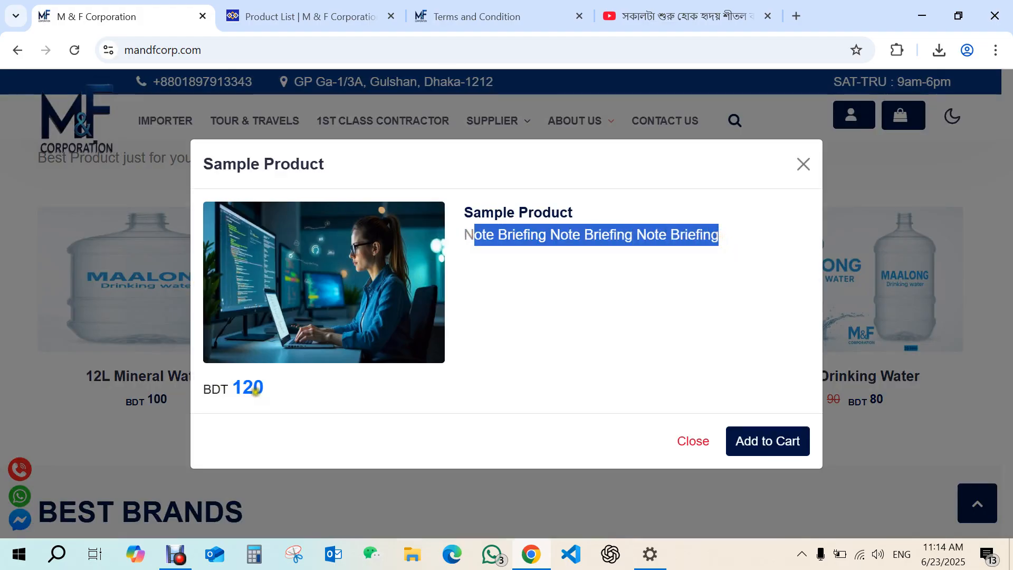
left_click(757, 442)
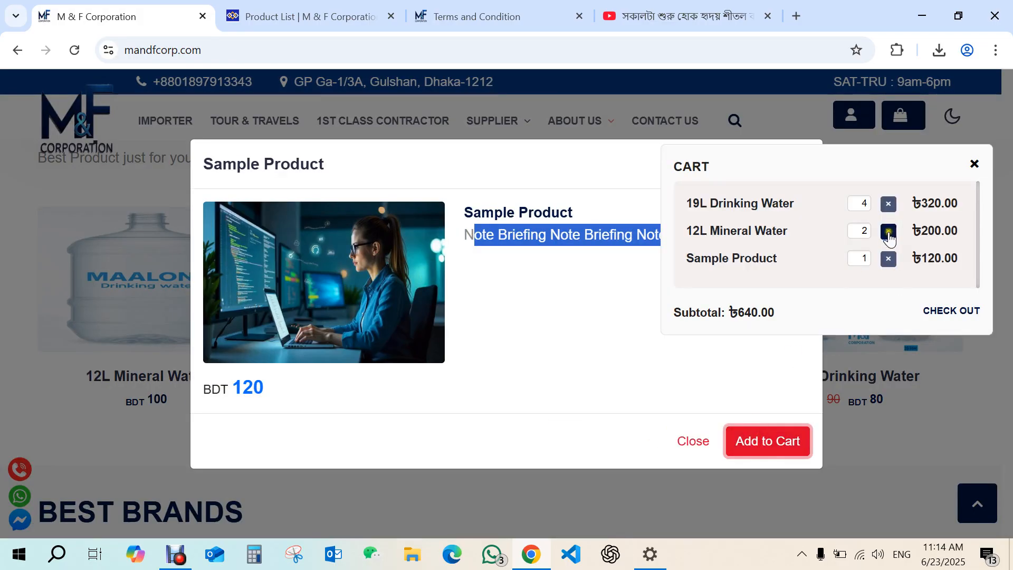
left_click(976, 162)
left_click(681, 441)
Browse the Drinking Water and Mineral Water supplier pages for the Sample Product.
mouse_move(616, 397)
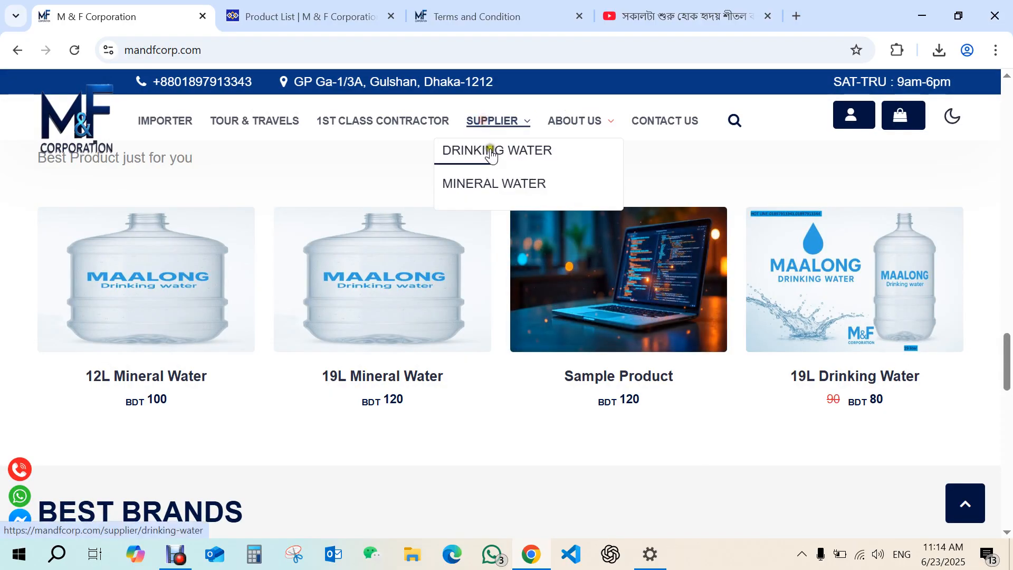
left_click(490, 152)
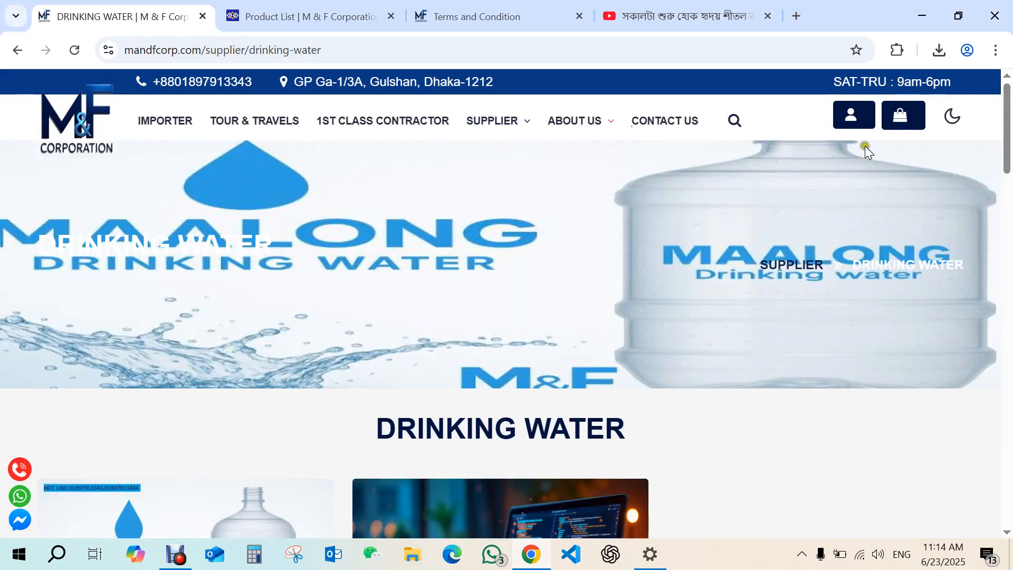
scroll(1006, 127, "down", 7)
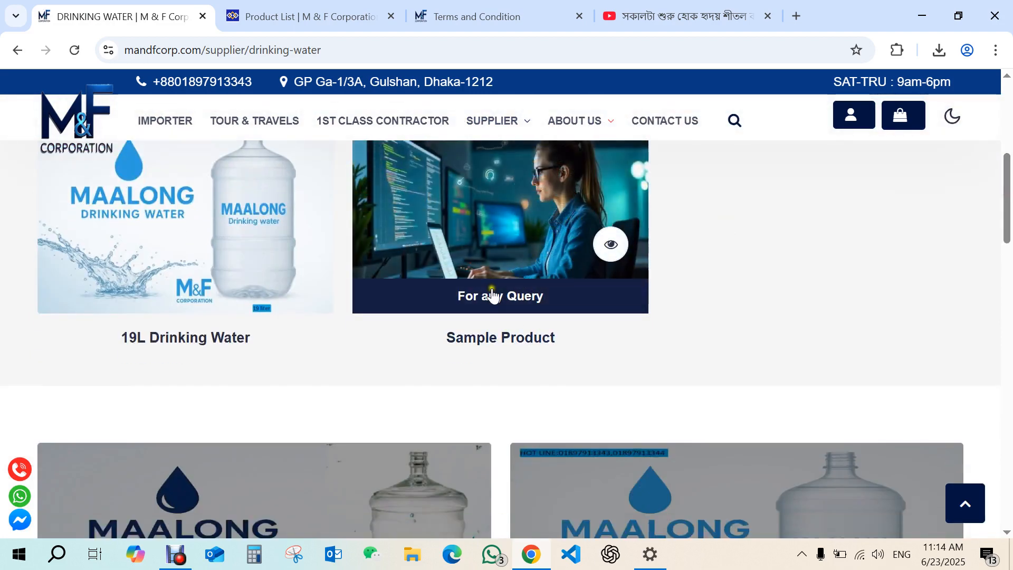
mouse_move(505, 121)
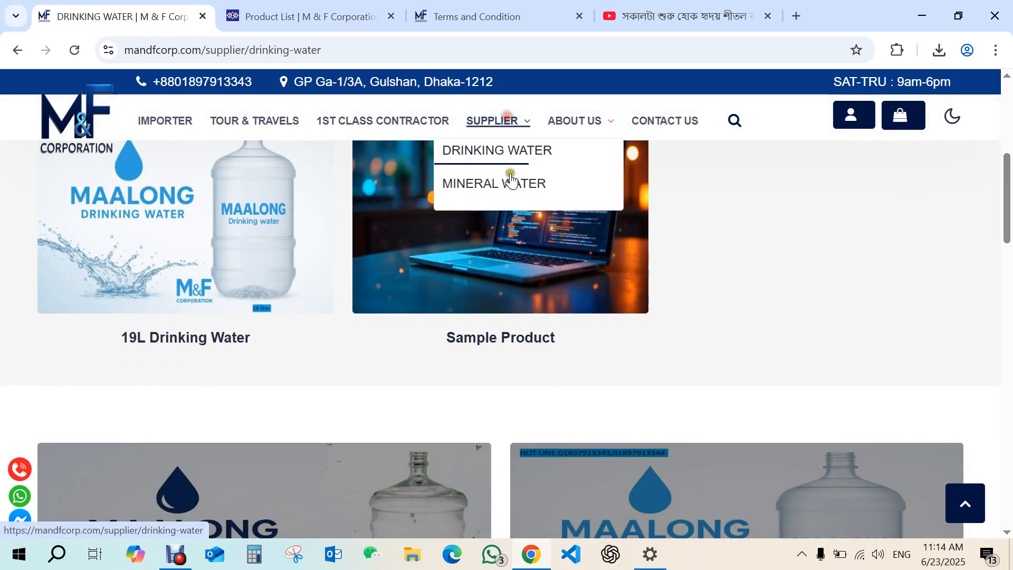
left_click(507, 184)
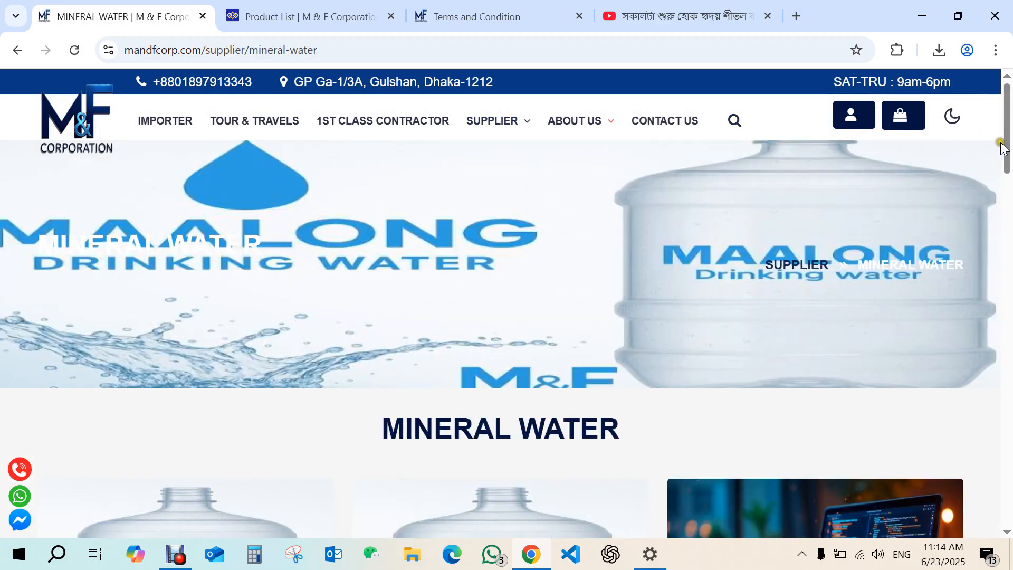
scroll(1002, 146, "down", 5)
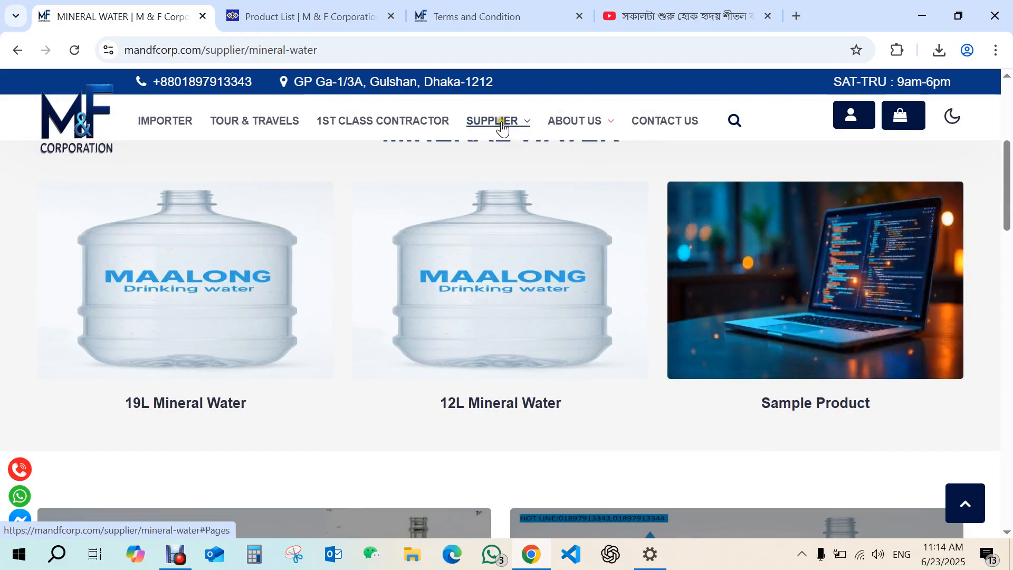
Open the Sample Product details page and examine its images and specifications.
mouse_move(504, 124)
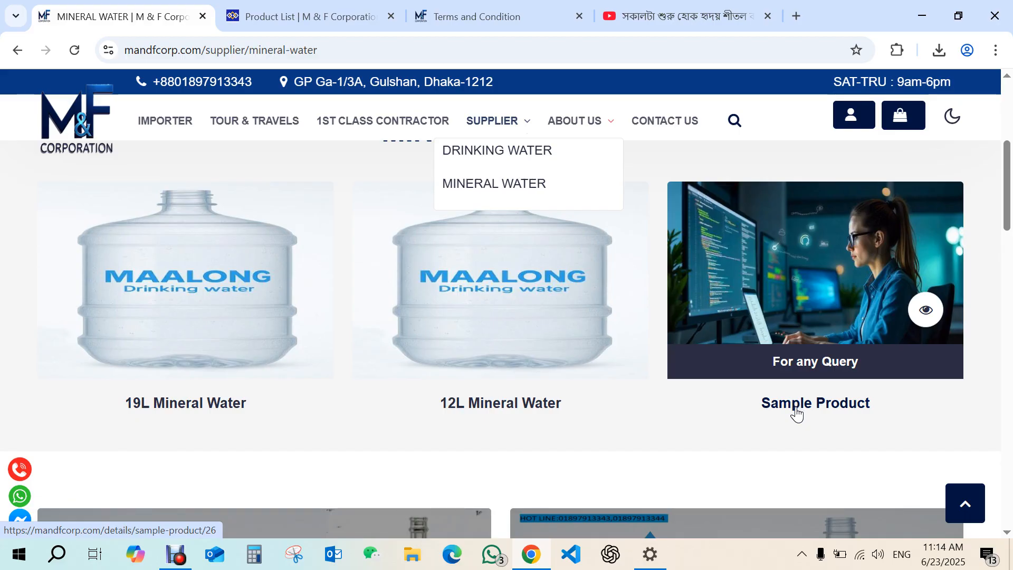
left_click(797, 414)
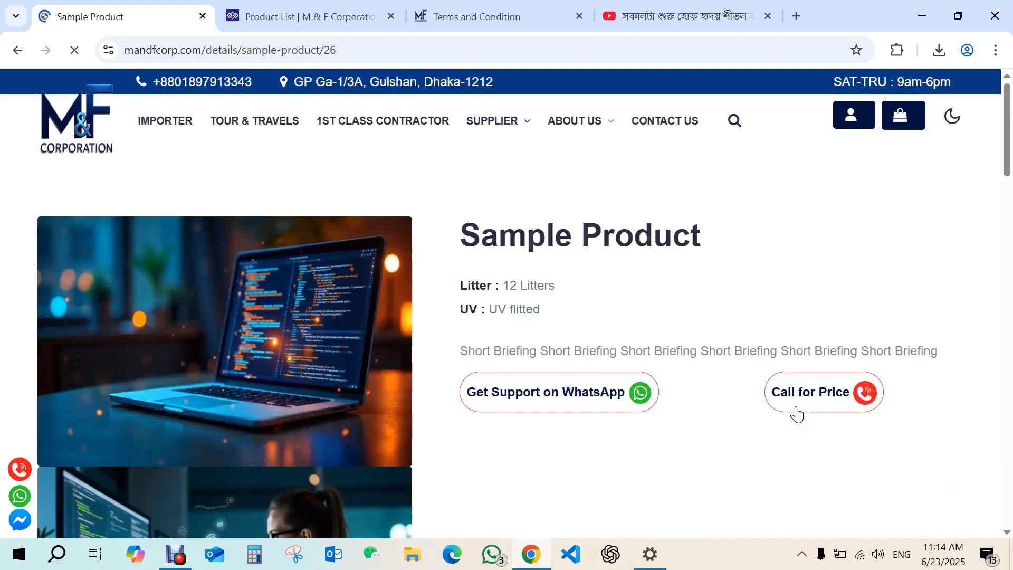
mouse_move(1007, 136)
left_mouse_down()
mouse_move(1006, 163)
mouse_move(1005, 136)
mouse_move(1008, 152)
left_mouse_up()
left_click(177, 458)
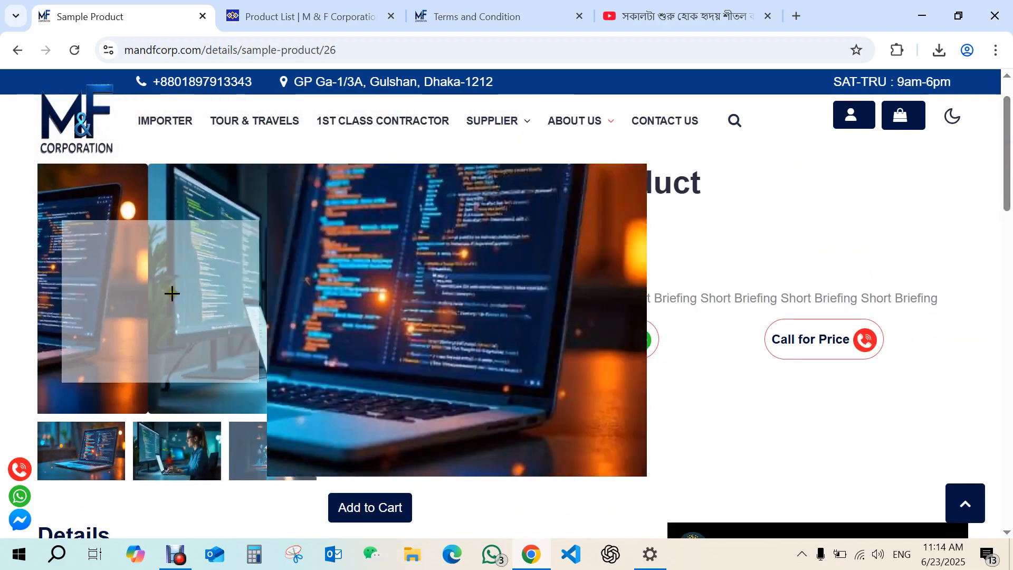
left_click(258, 464)
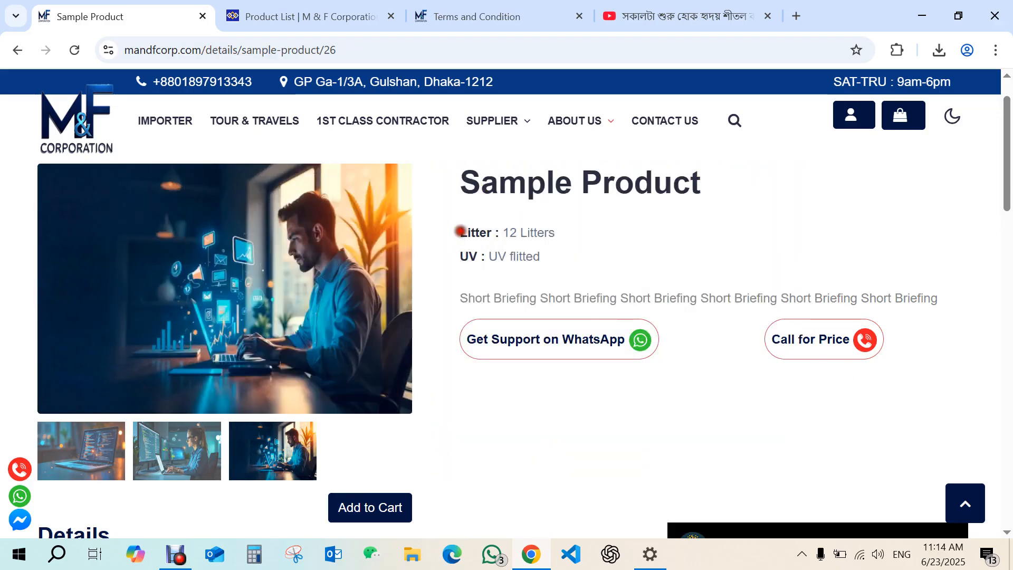
left_click_drag(460, 230, 558, 250)
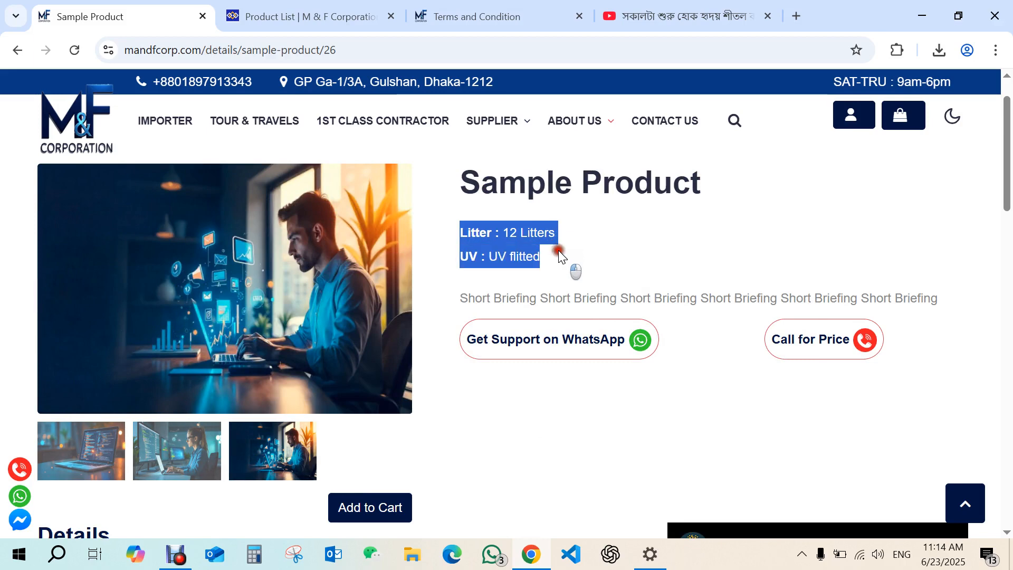
Examine the Sample Product's specifications and short briefing, try the WhatsApp support link and close the opened tab.
left_click(544, 267)
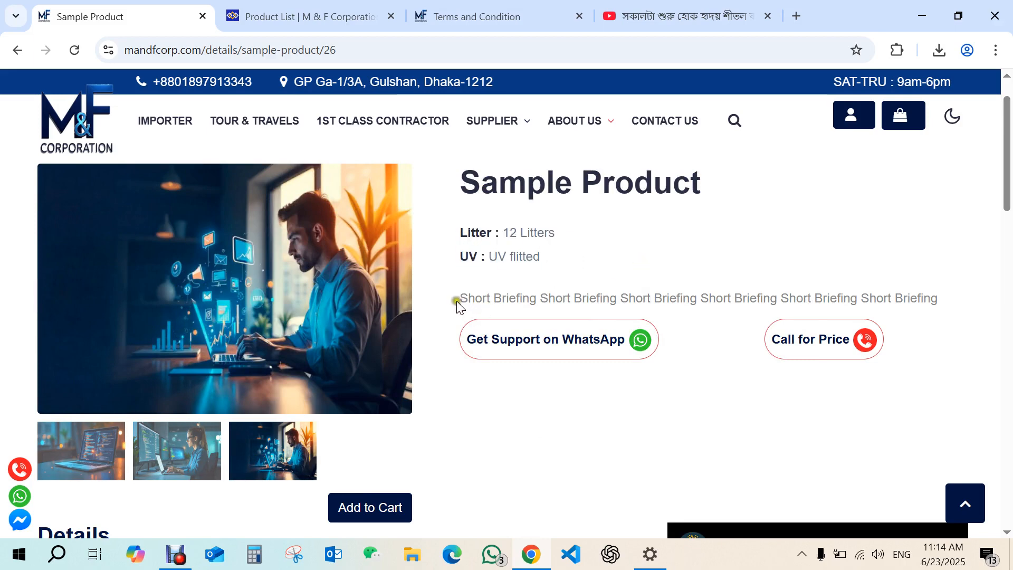
left_click_drag(458, 298, 948, 296)
left_click(680, 248)
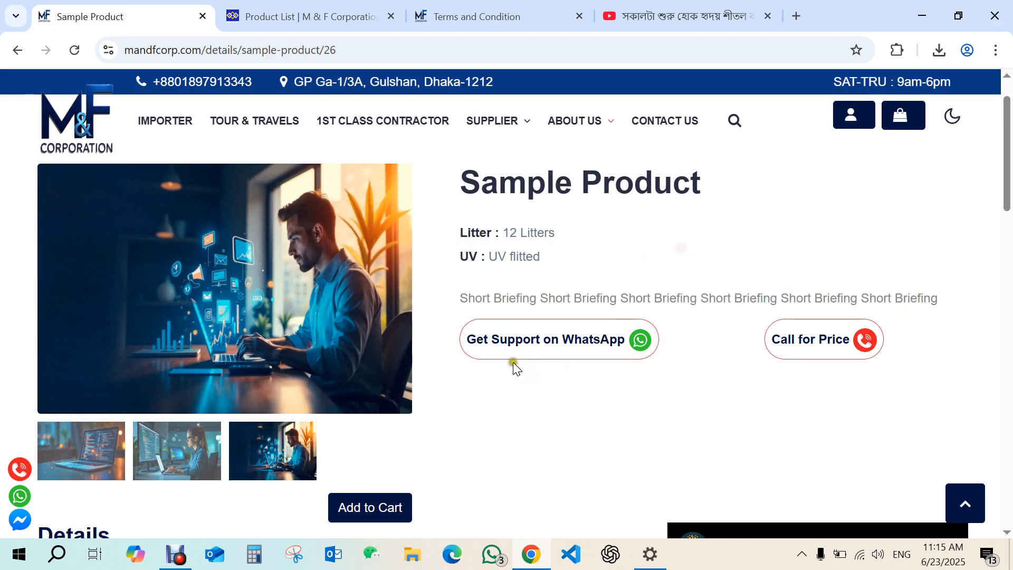
left_click(610, 349)
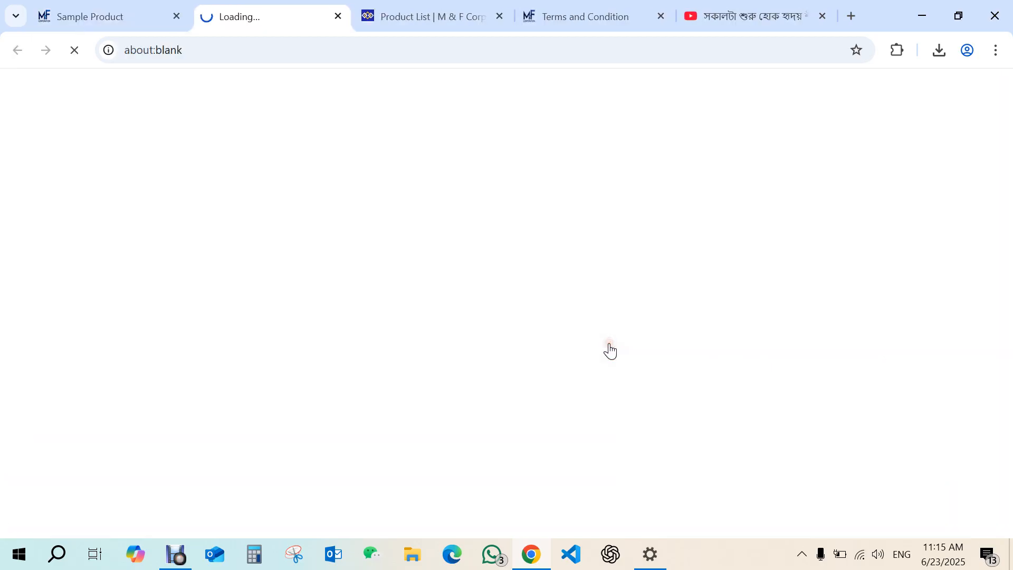
left_click(335, 19)
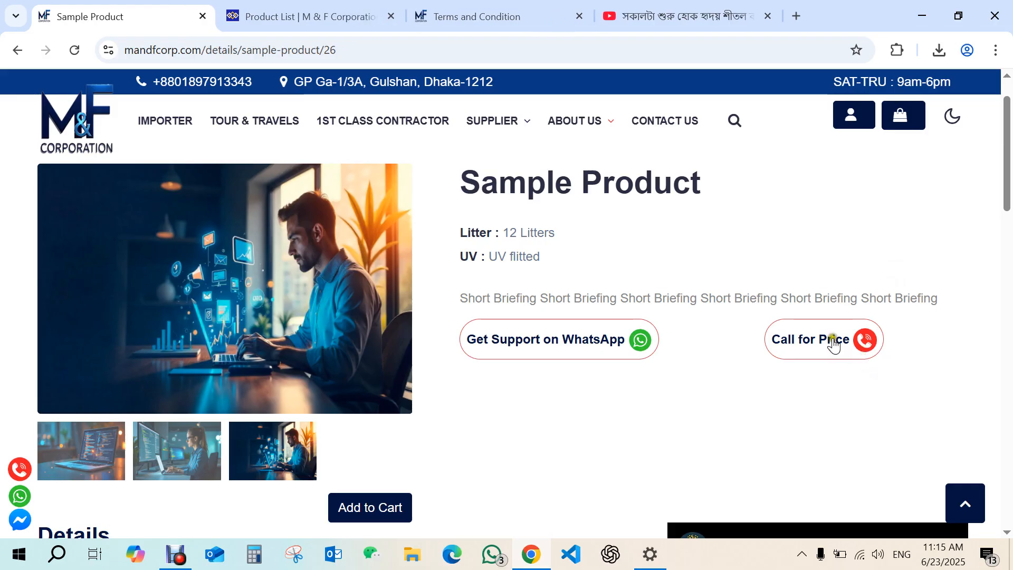
Read the Sample Product's description and play the embedded video beside it.
left_click_drag(1007, 173, 1004, 224)
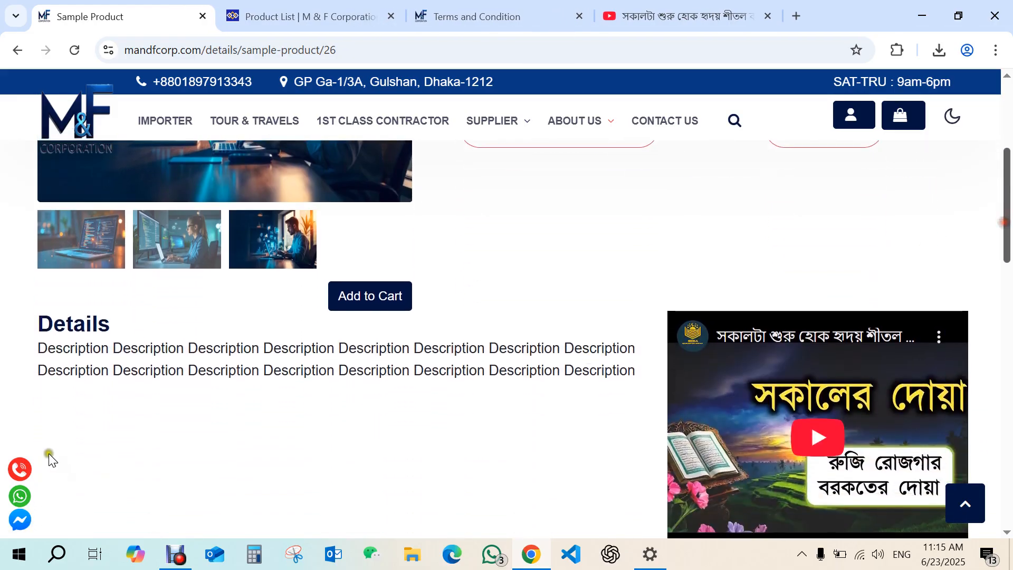
left_click_drag(43, 320, 630, 374)
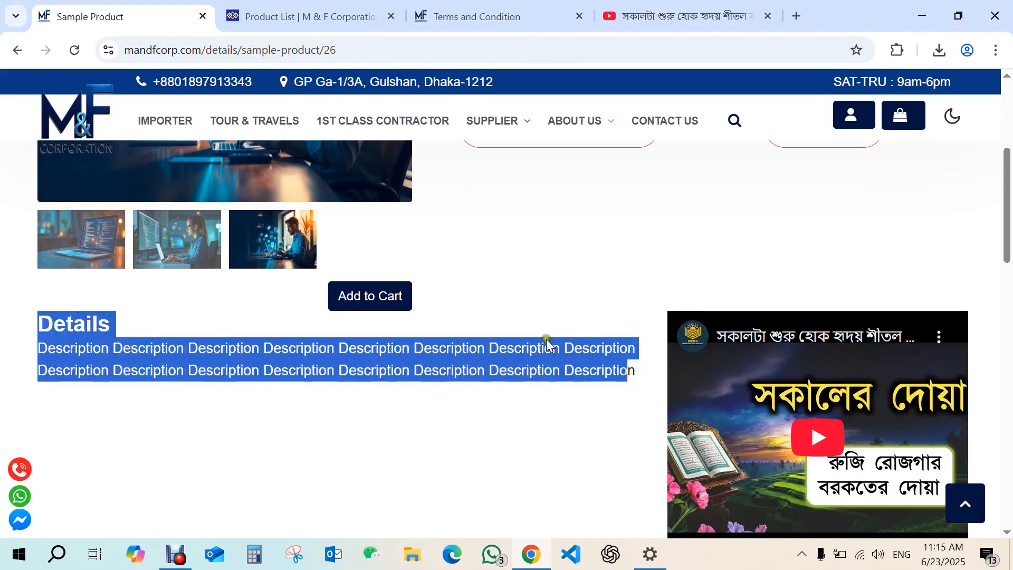
scroll(1008, 190, "down", 2)
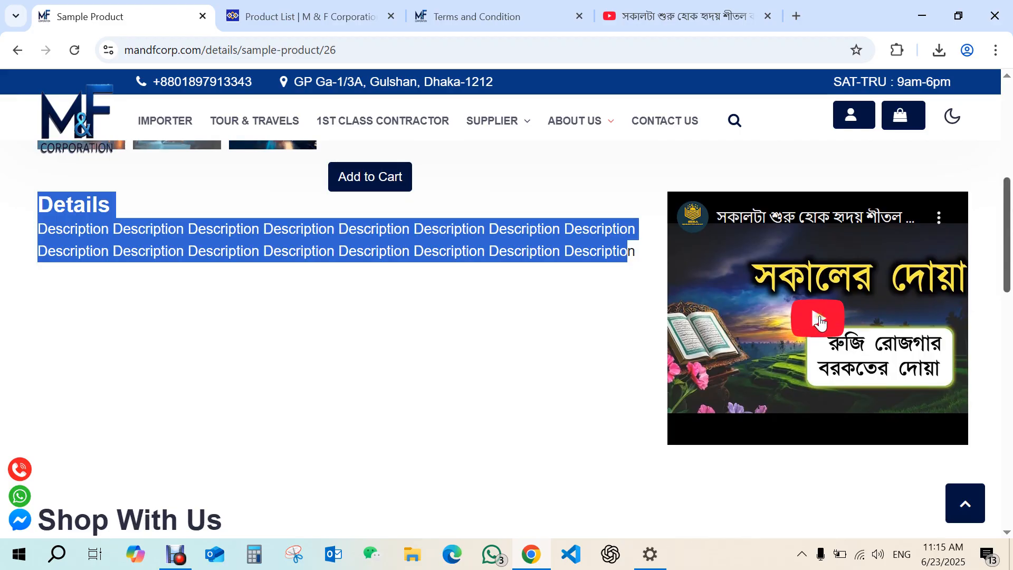
left_click(819, 320)
left_click(697, 429)
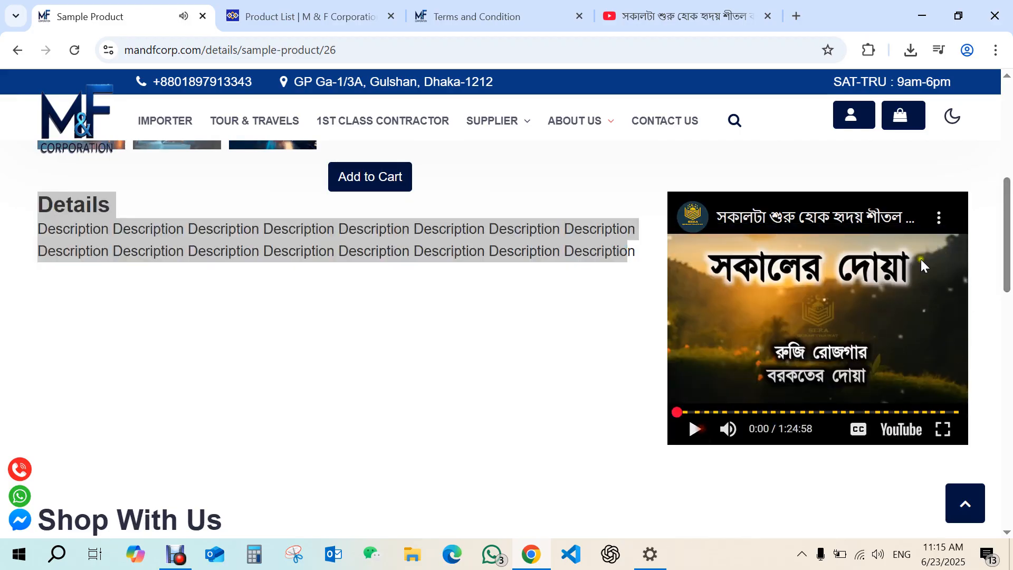
Add the Sample Product to the cart again, remove one unit, and close the cart.
left_click_drag(1006, 226, 1004, 190)
left_click(350, 418)
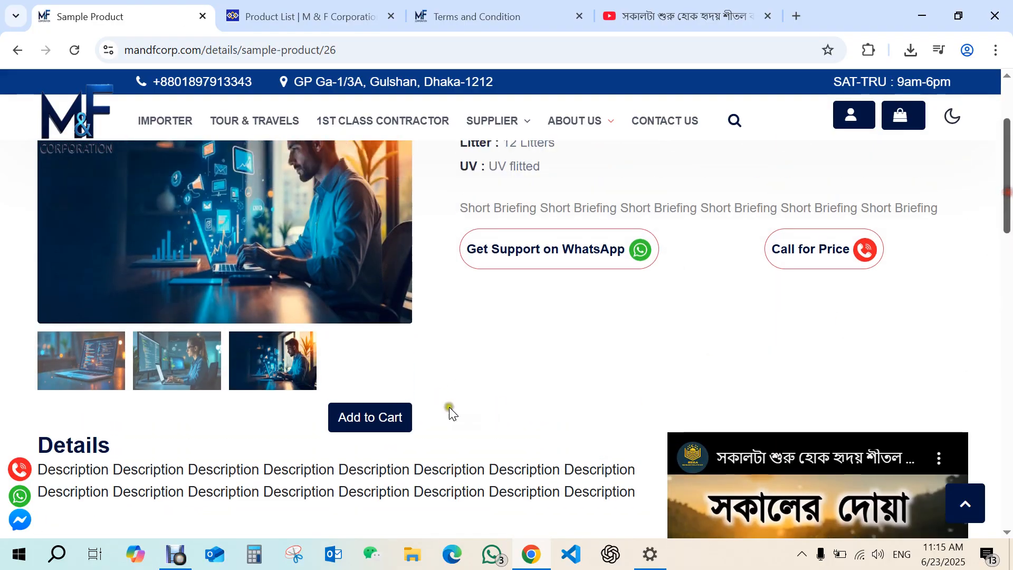
left_click(377, 422)
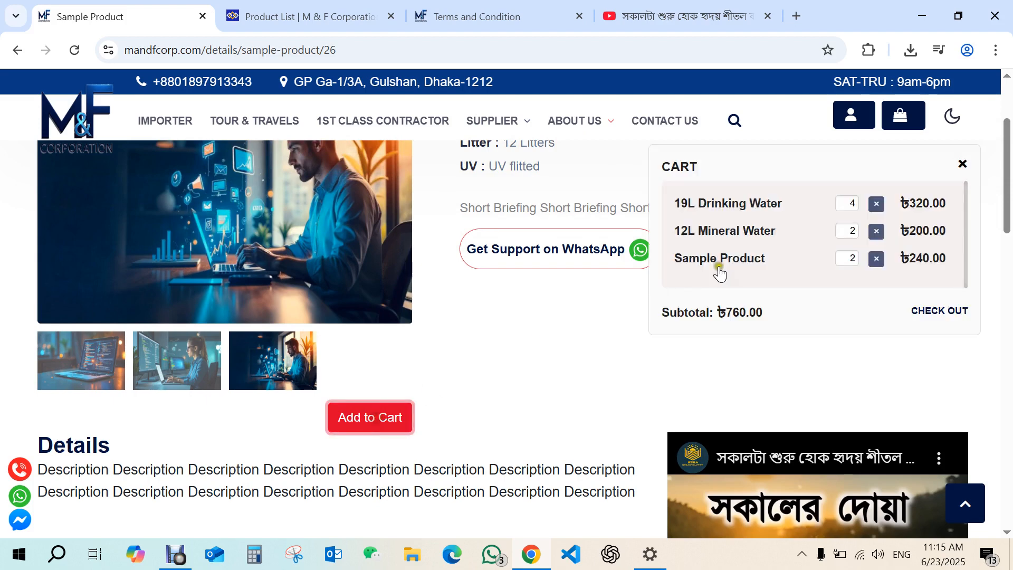
left_click(877, 258)
left_click(385, 420)
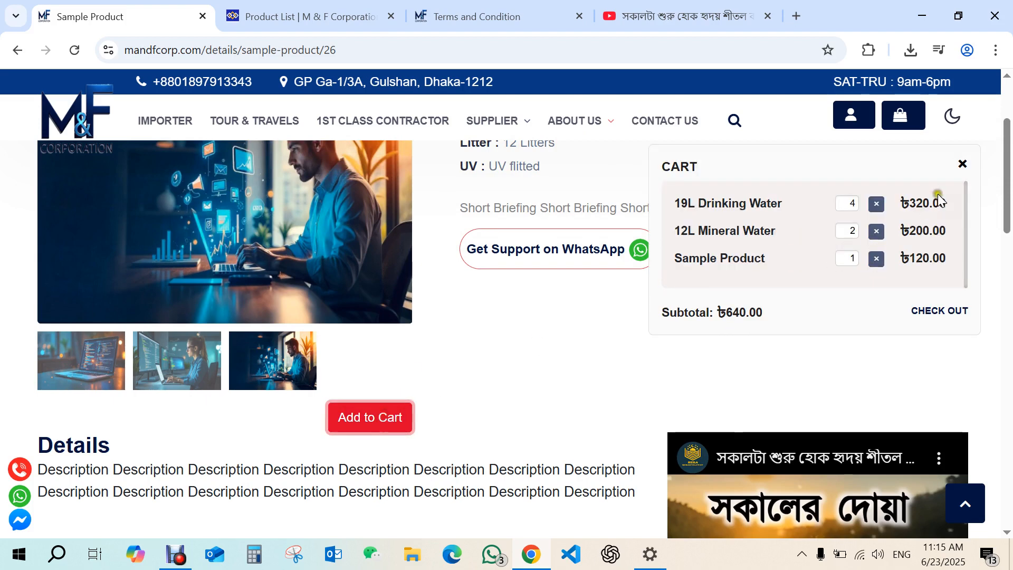
left_click(613, 379)
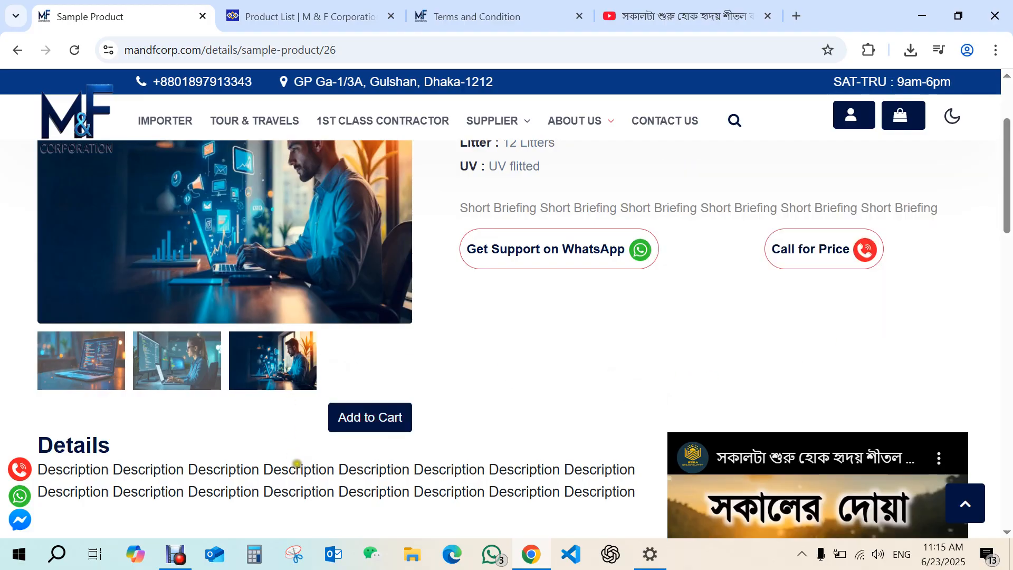
left_click(176, 553)
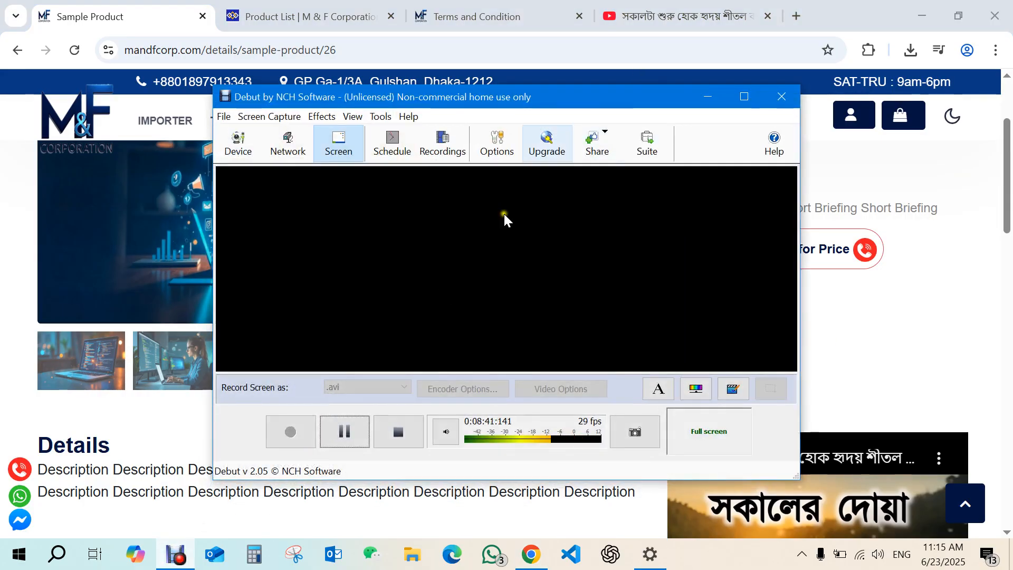
left_click(176, 553)
Switch to the admin panel and open the New Services form.
left_click(250, 10)
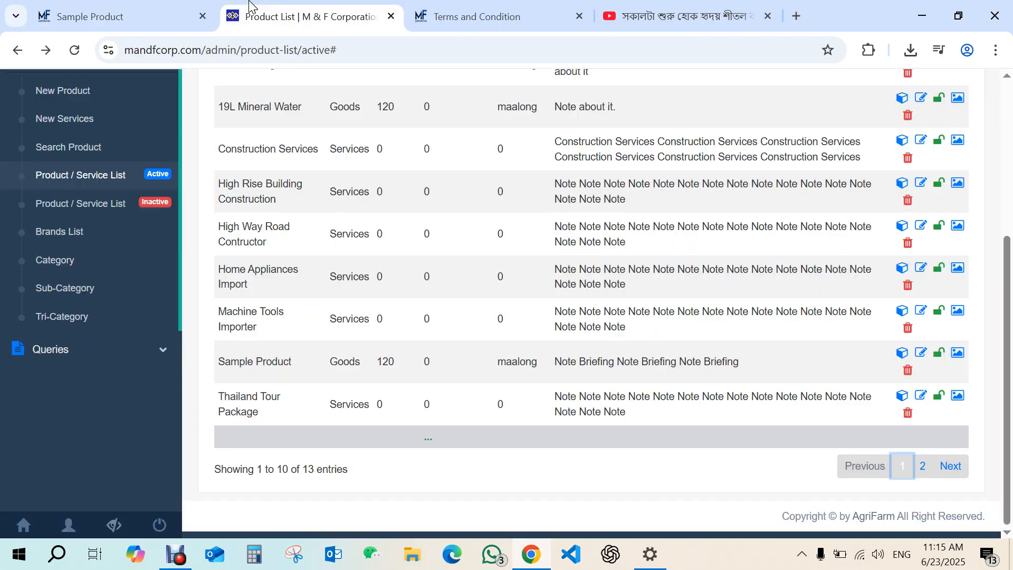
left_click(77, 148)
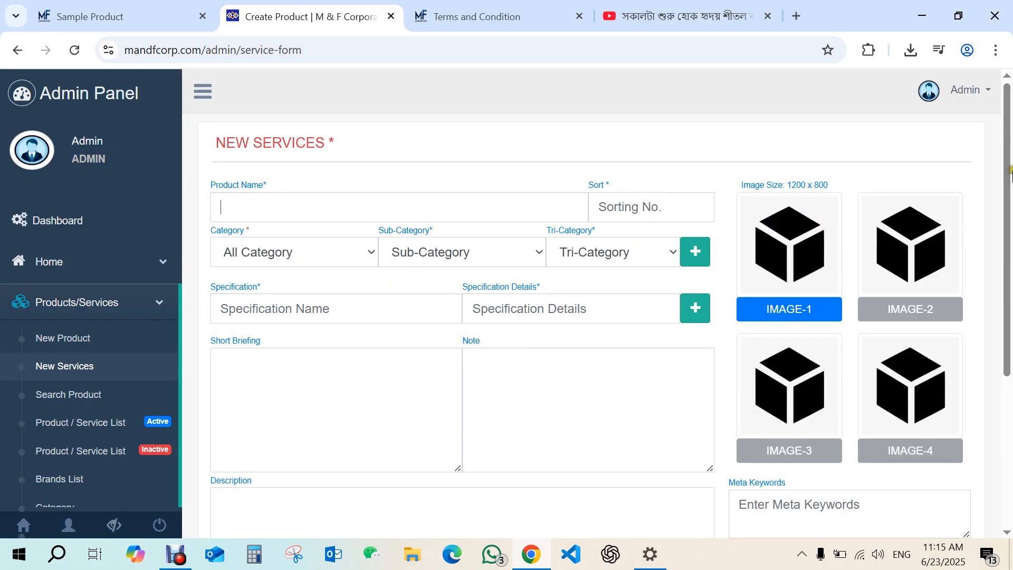
left_click_drag(1010, 171, 1010, 133)
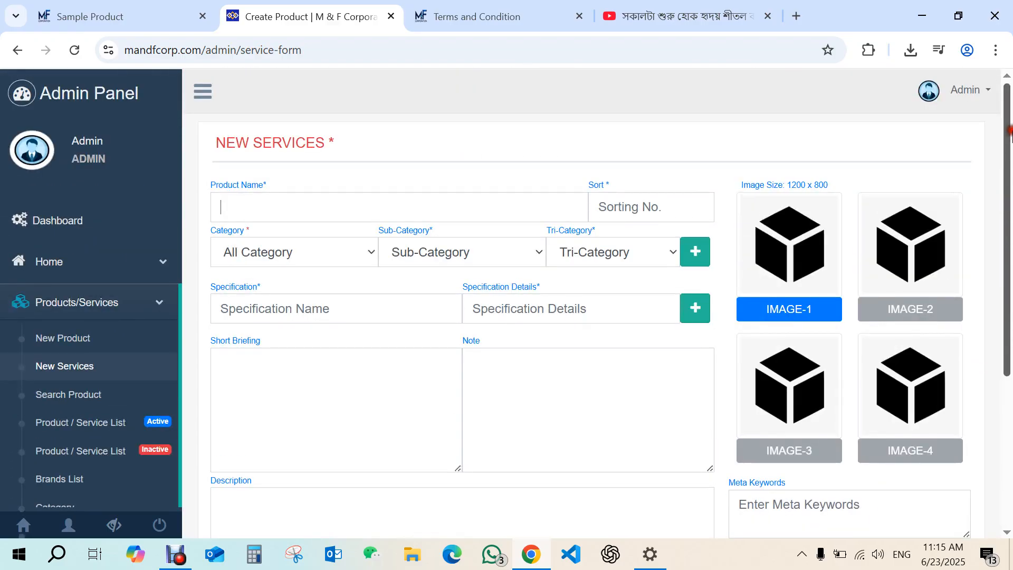
Return to the public website and open the Trusted Importer page from the Importer section.
left_click(135, 12)
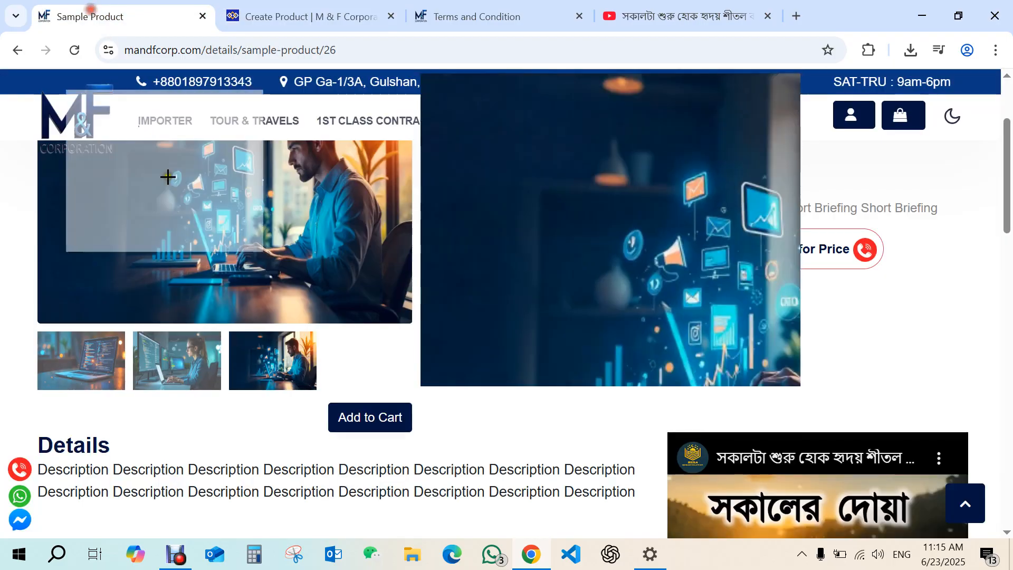
left_click(165, 121)
scroll(216, 187, "down", 6)
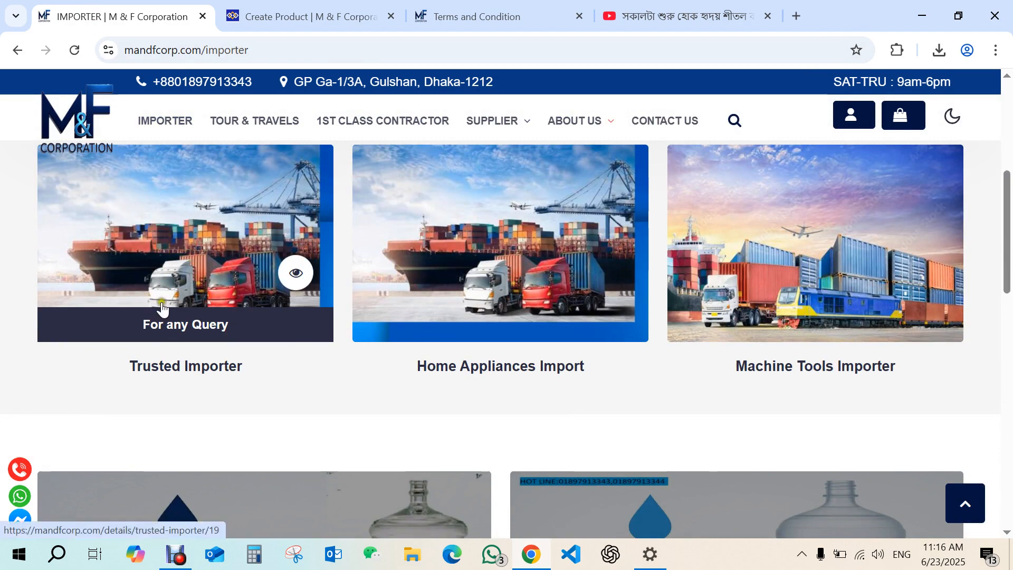
left_click(182, 363)
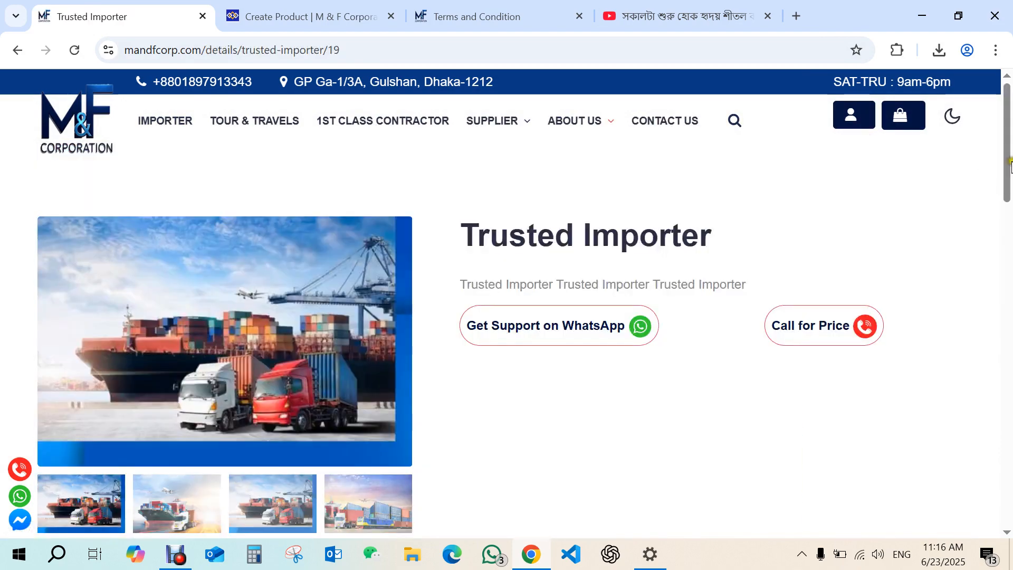
Open the Ask For Query form on the Trusted Importer page and close it.
scroll(956, 233, "down", 5)
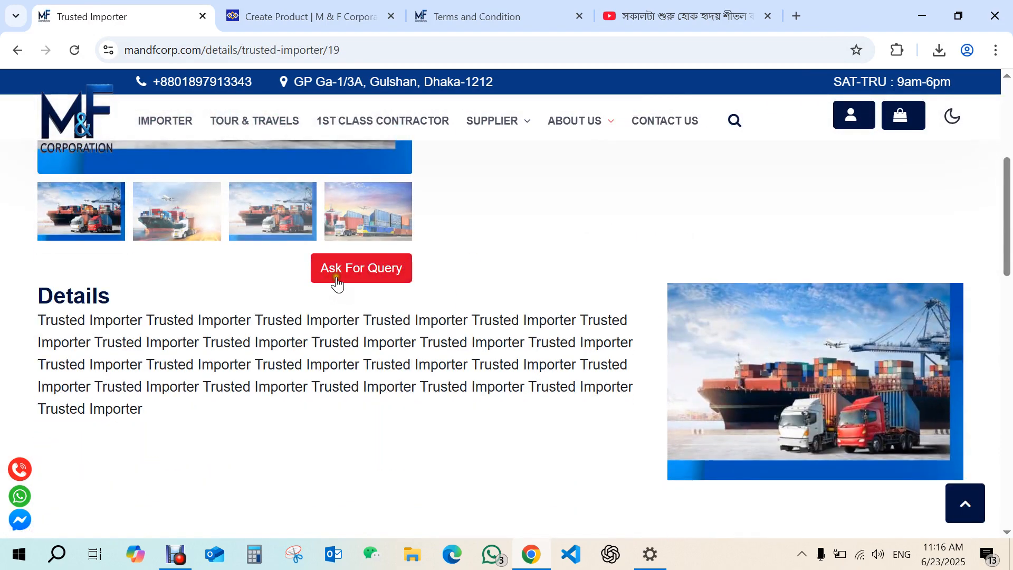
left_click(364, 273)
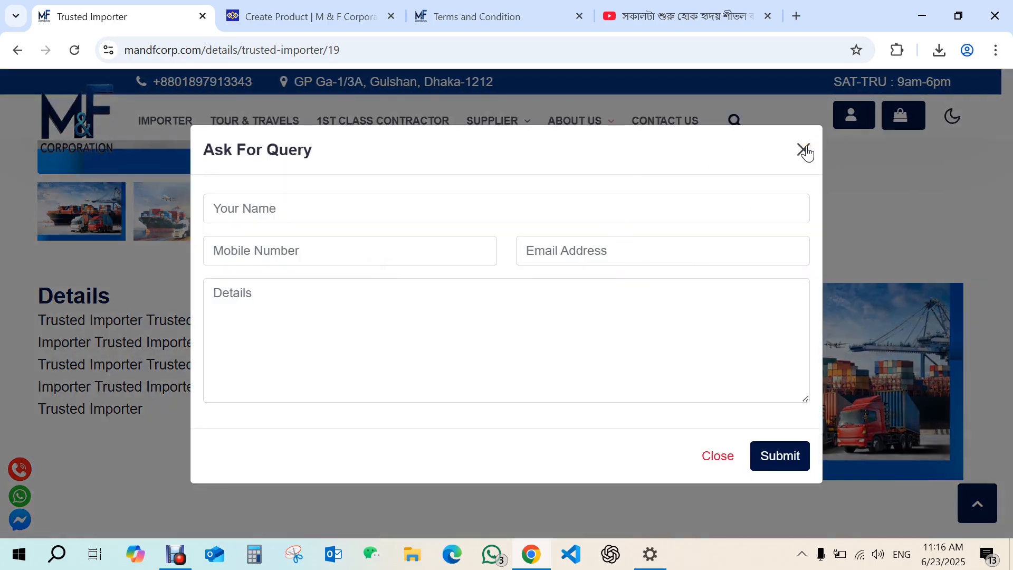
left_click(803, 151)
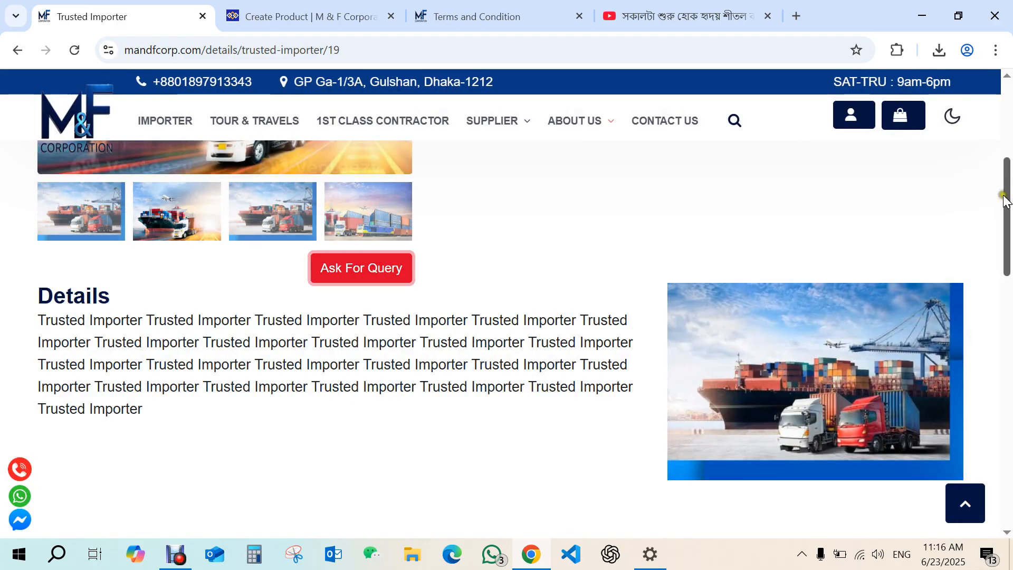
Examine the Trusted Importer page's briefing and details text.
scroll(1005, 199, "up", 5)
left_click_drag(467, 232, 779, 235)
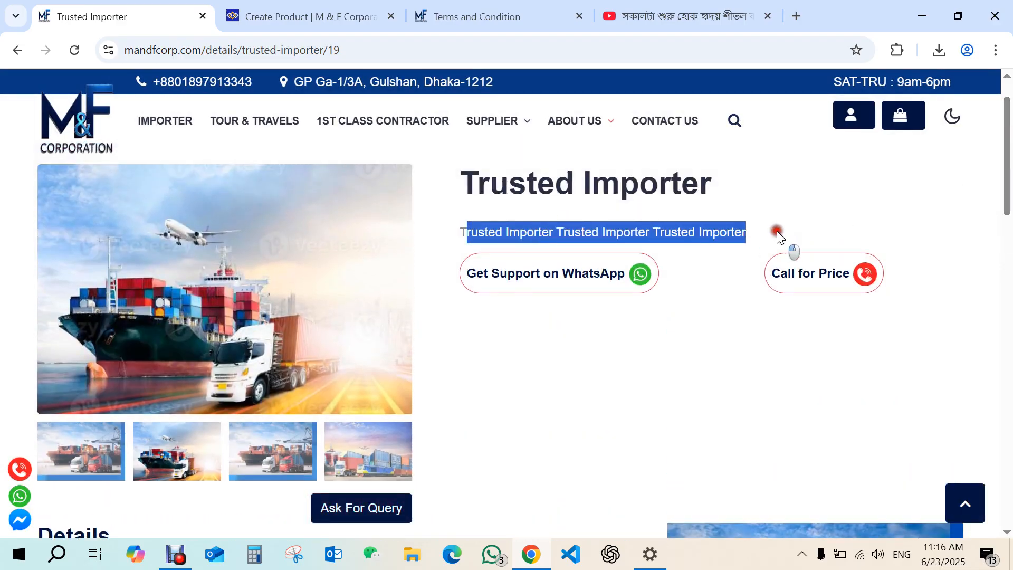
left_click_drag(461, 232, 437, 231)
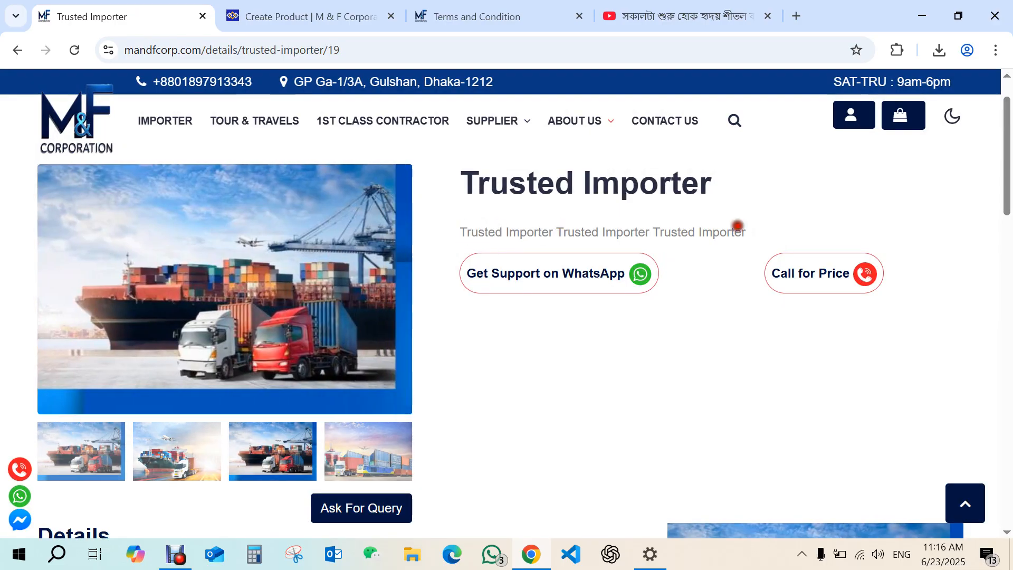
left_click_drag(1003, 163, 977, 258)
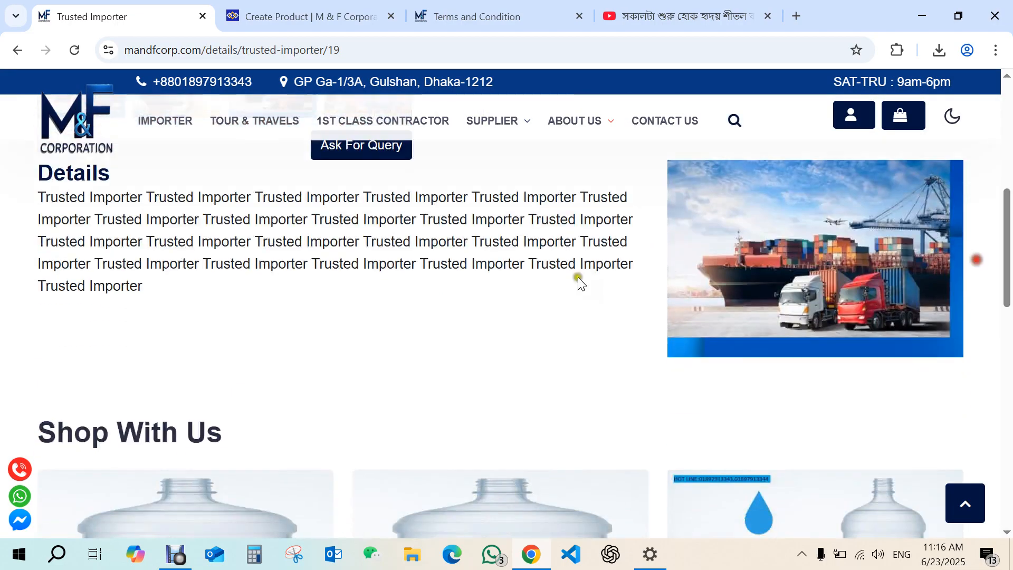
scroll(696, 279, "up", 2)
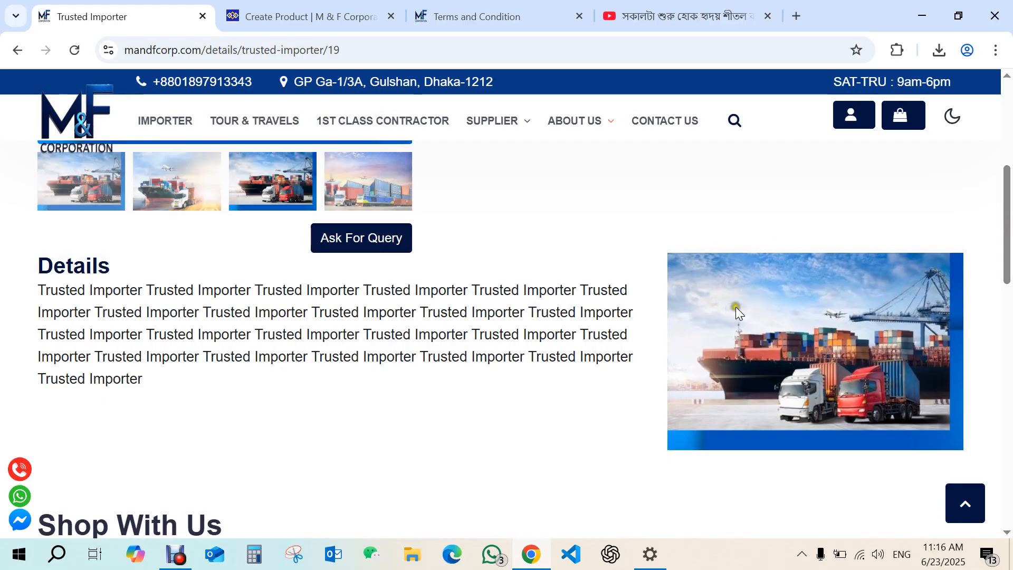
Switch to the admin New Services form and review the available category options.
left_click(301, 16)
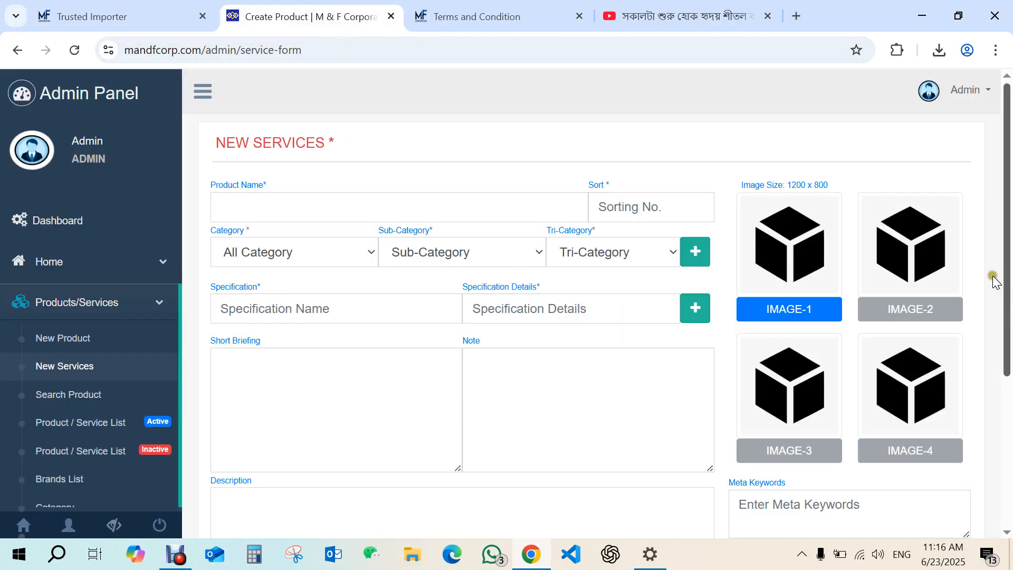
mouse_move(1004, 306)
left_mouse_down()
mouse_move(1004, 472)
mouse_move(1009, 270)
mouse_move(1009, 290)
left_mouse_up()
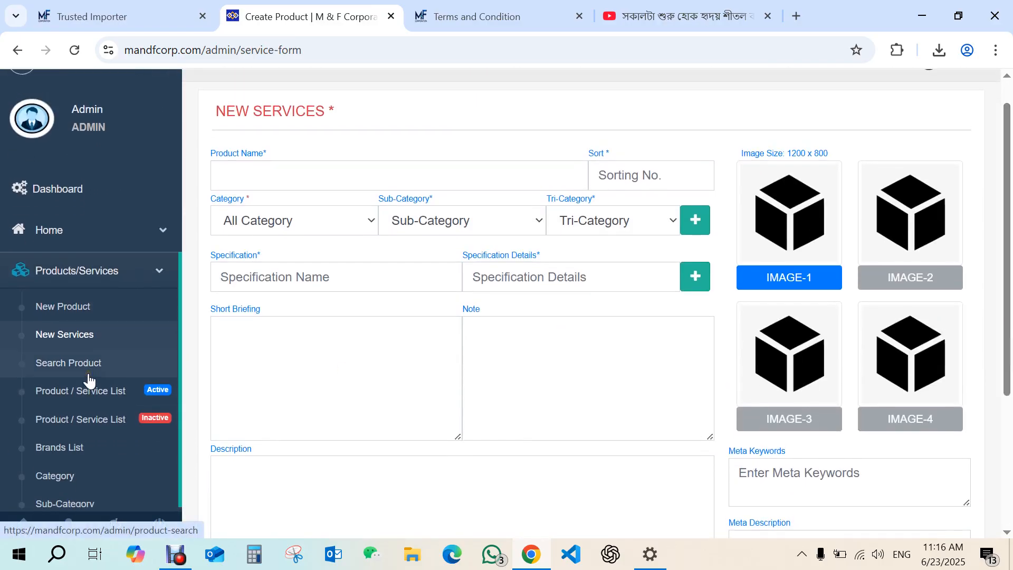
left_click(295, 216)
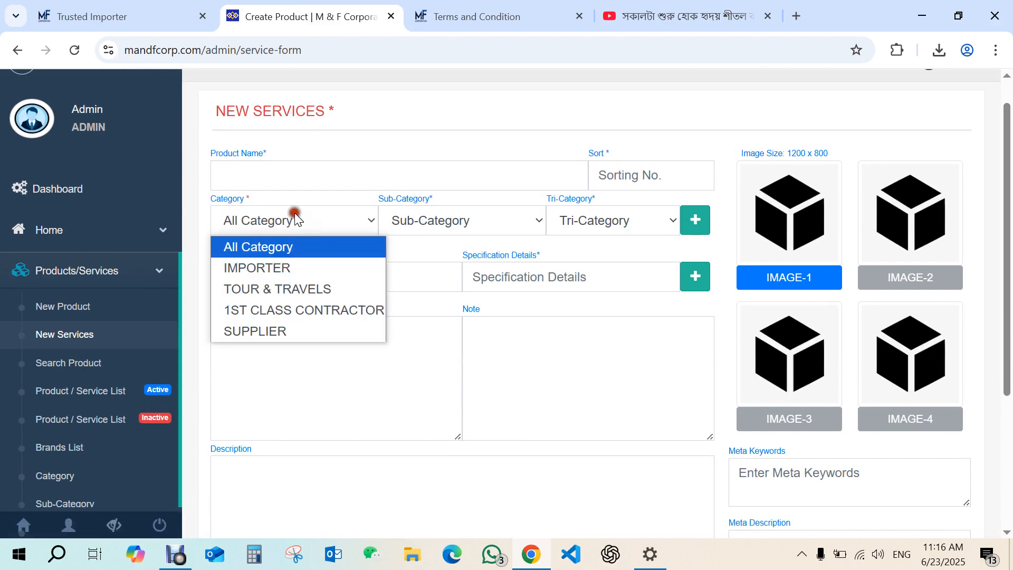
left_click(431, 253)
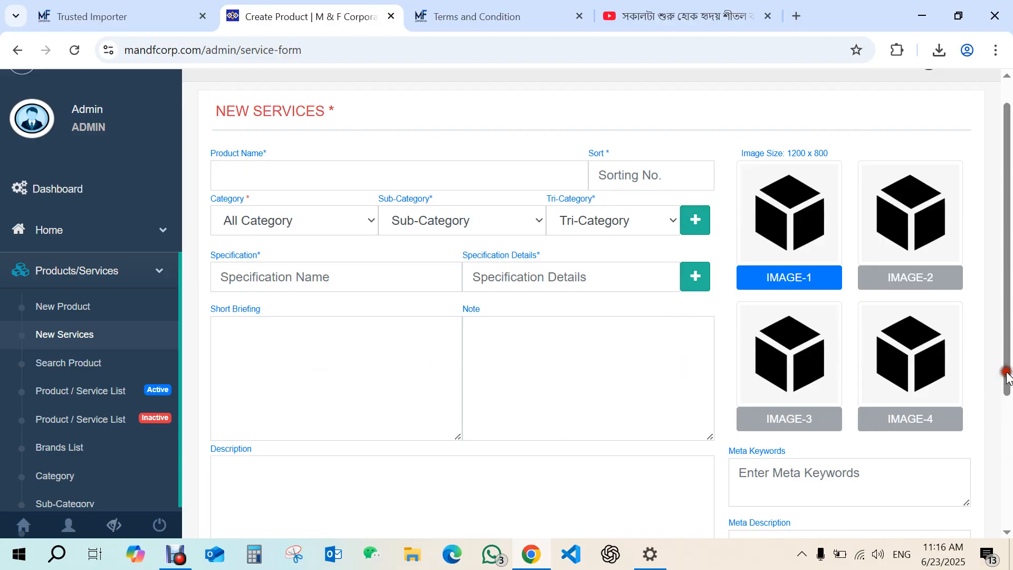
Lock the Sample Product in the active product list to make it inactive.
left_click_drag(1007, 376, 1008, 405)
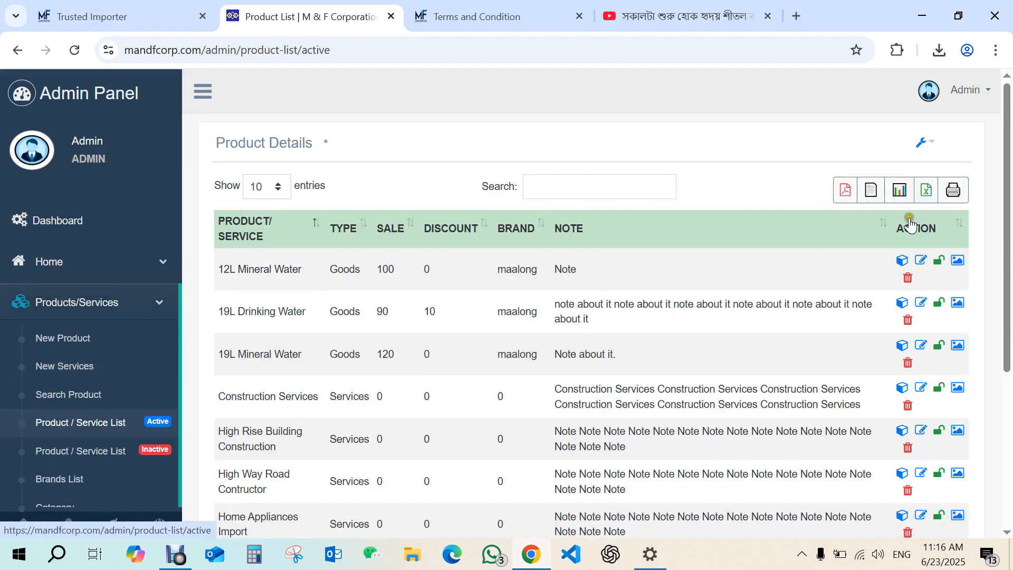
left_click_drag(1005, 208, 989, 386)
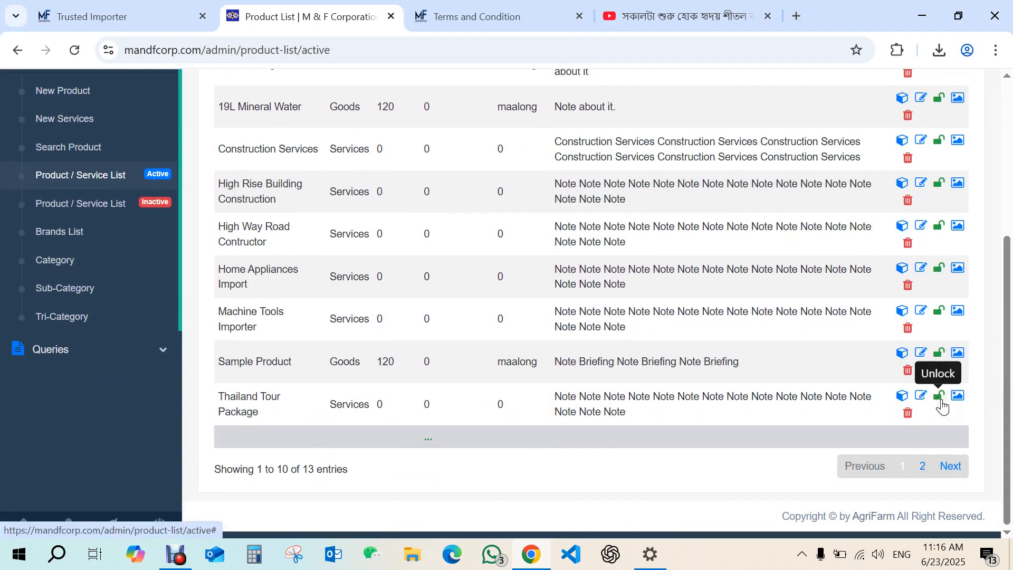
left_click(939, 354)
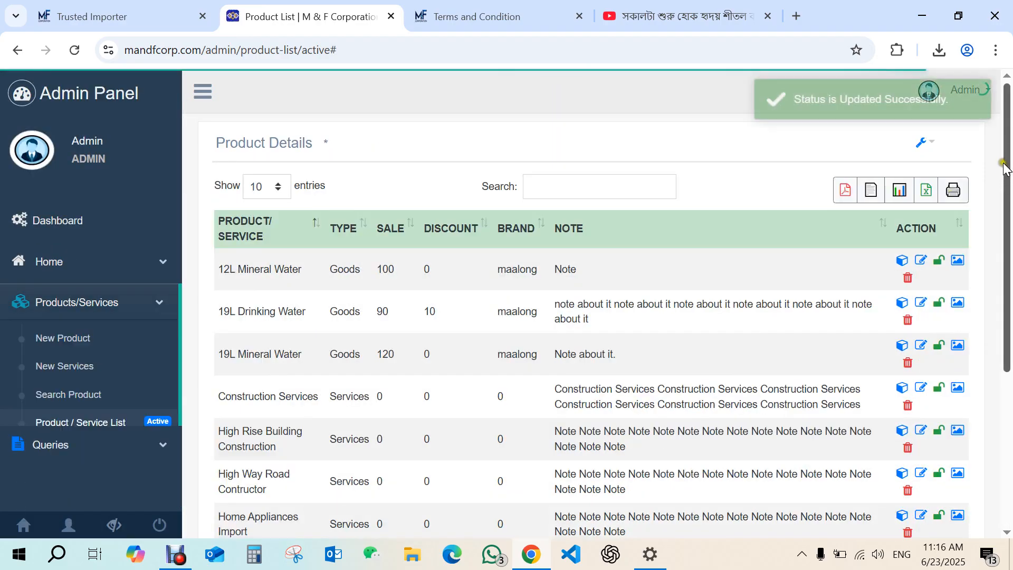
Check the inactive product list, then open the Product Search page.
left_click_drag(1005, 167, 1001, 293)
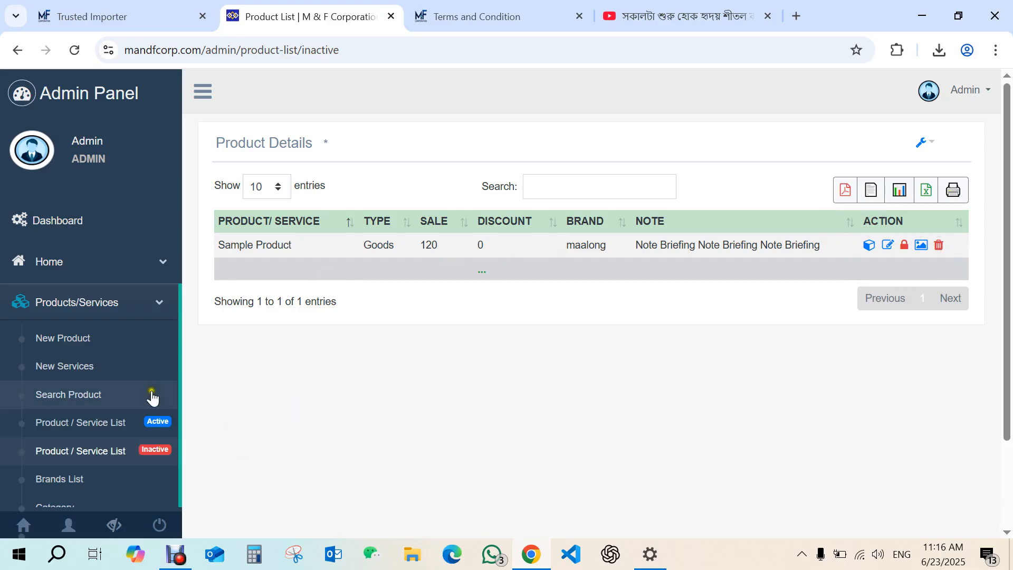
left_click(90, 394)
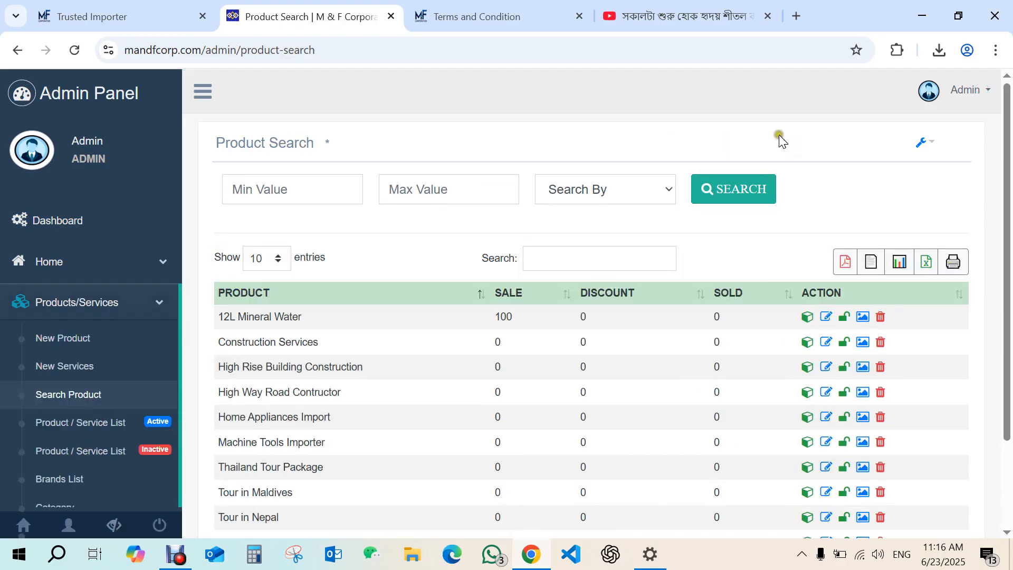
Open the active product/service list, search it for "mine", then clear the search.
mouse_move(1011, 180)
left_mouse_down()
mouse_move(1008, 276)
mouse_move(1010, 200)
left_mouse_up()
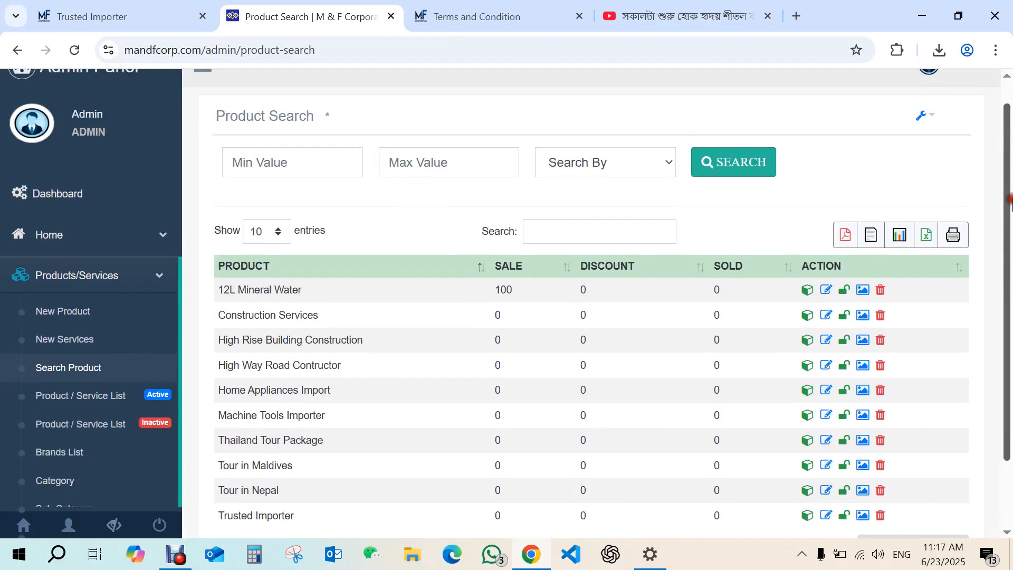
left_click(90, 400)
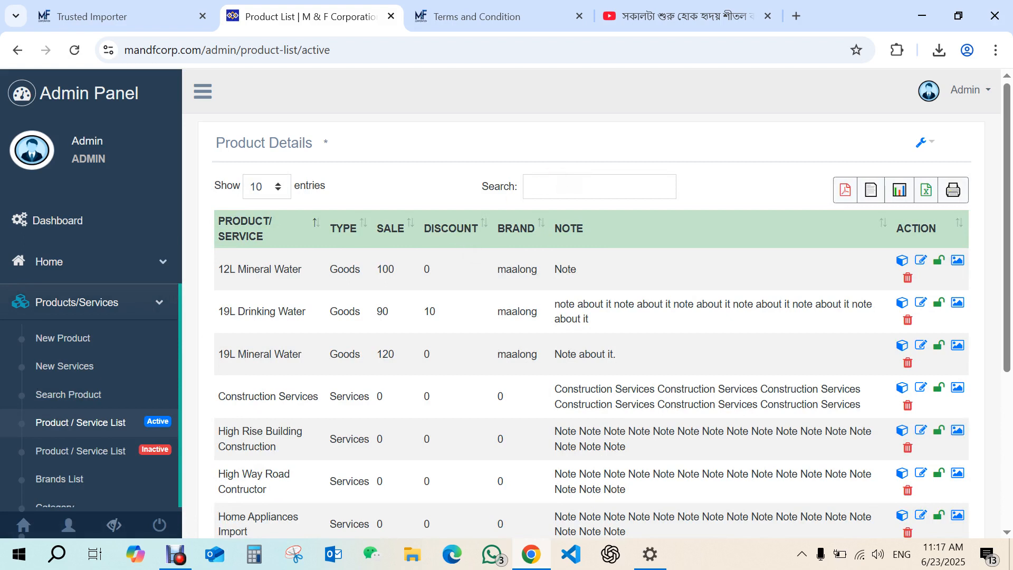
type("mine")
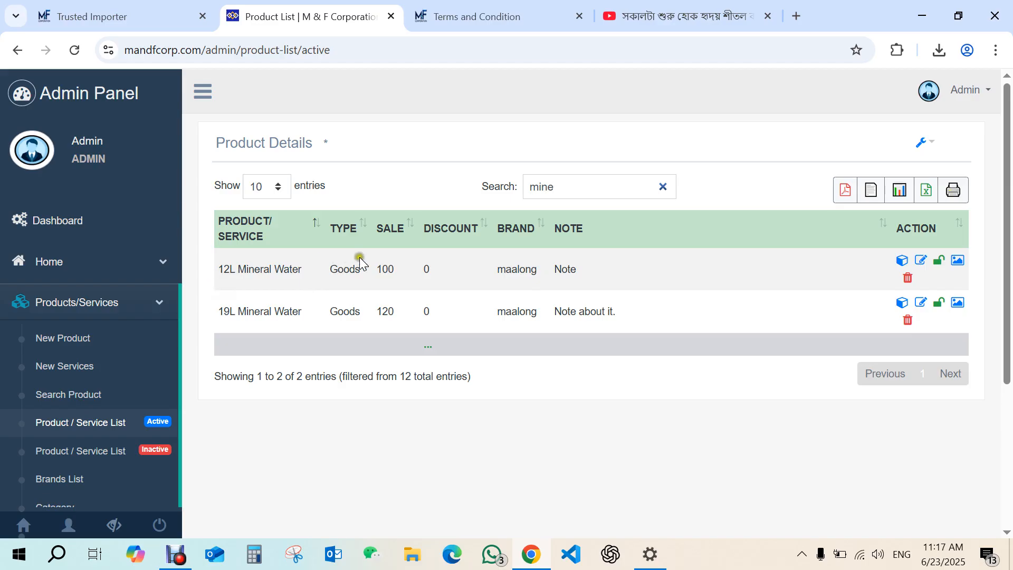
left_click(663, 188)
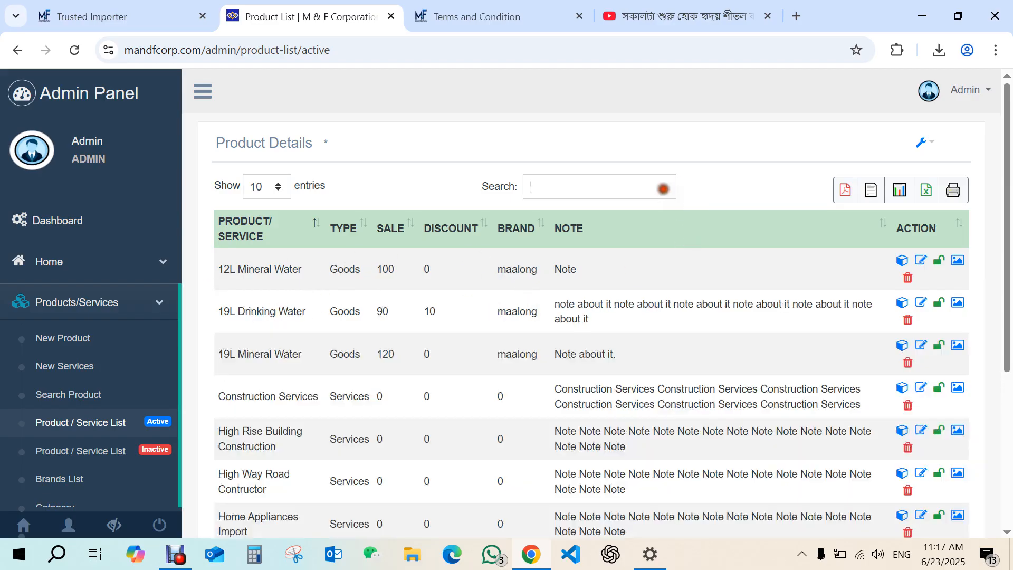
On the Product Search page, search products by Sale Price with a minimum of 80 and a maximum of 120.
left_click(83, 400)
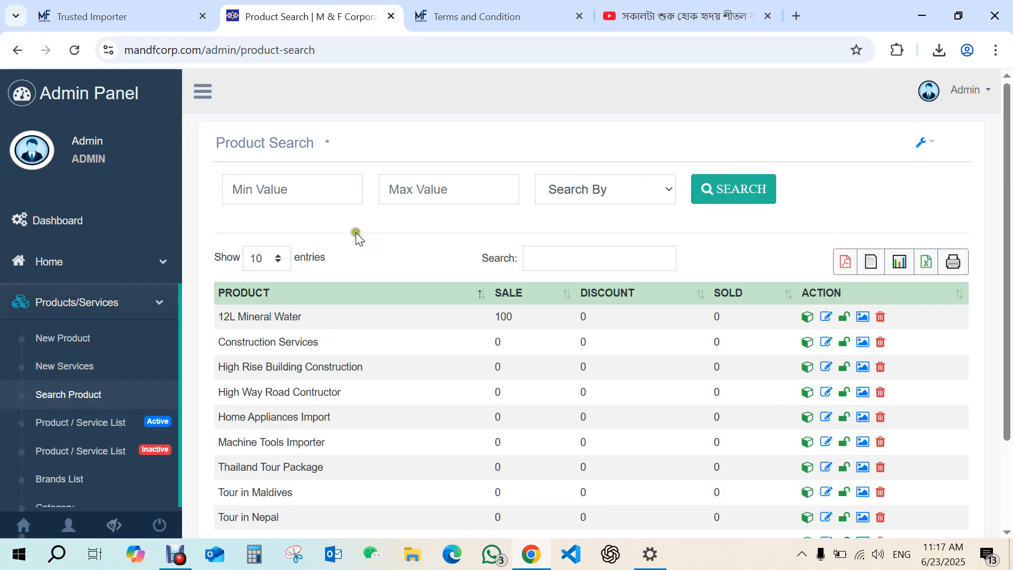
left_click(584, 192)
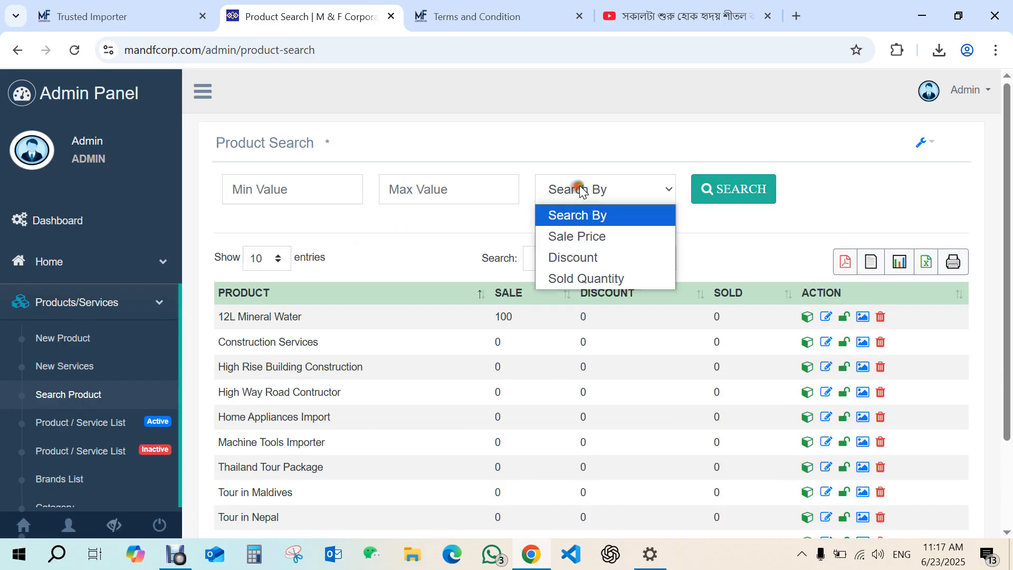
left_click(593, 237)
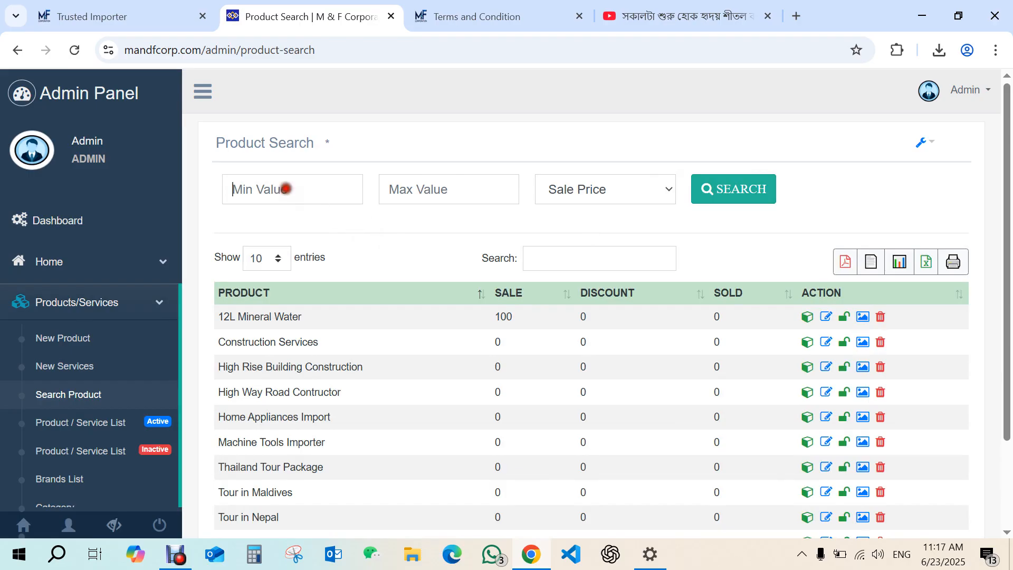
left_click(288, 190)
type("120")
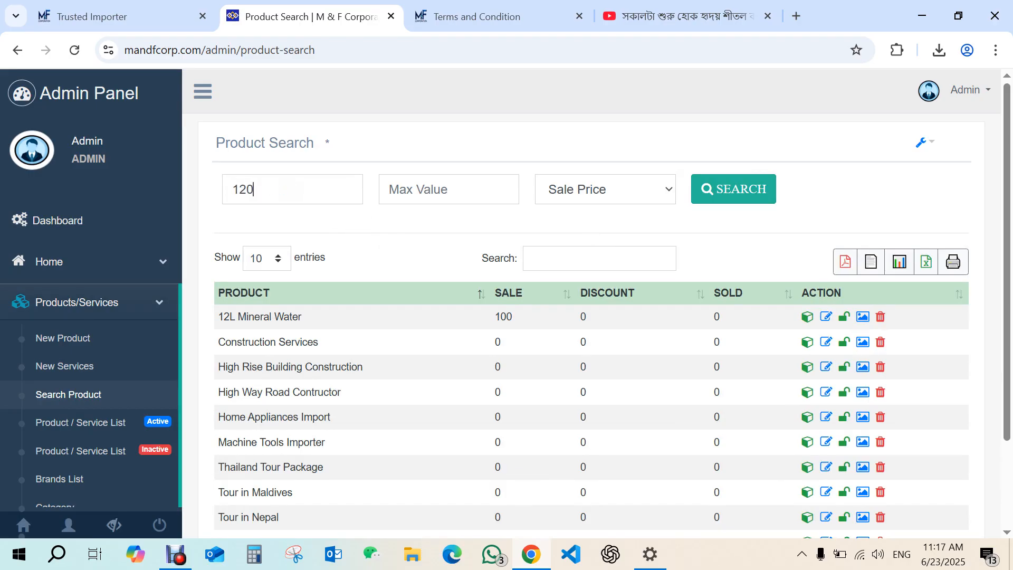
left_click(716, 202)
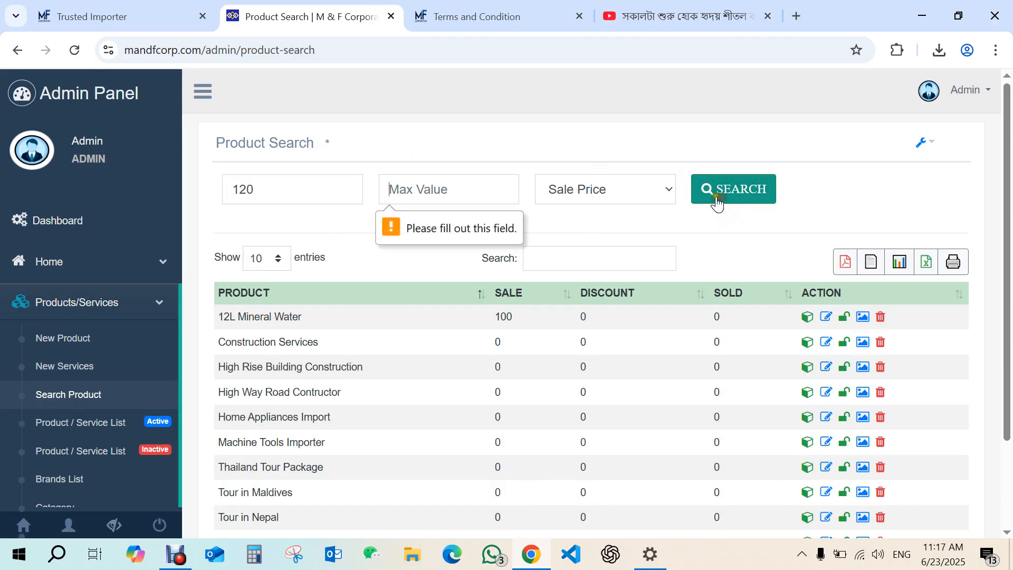
left_click(418, 192)
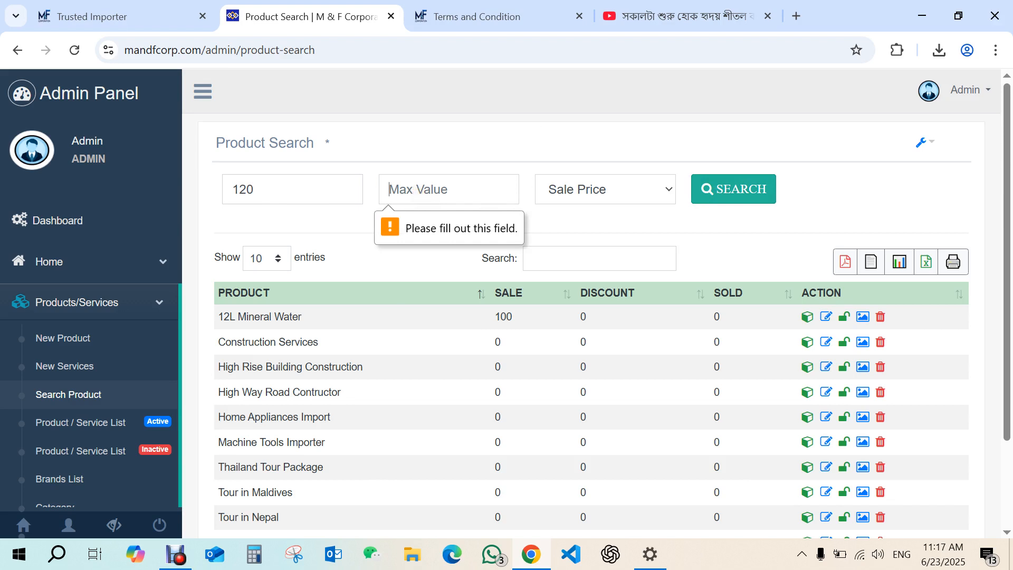
type("120")
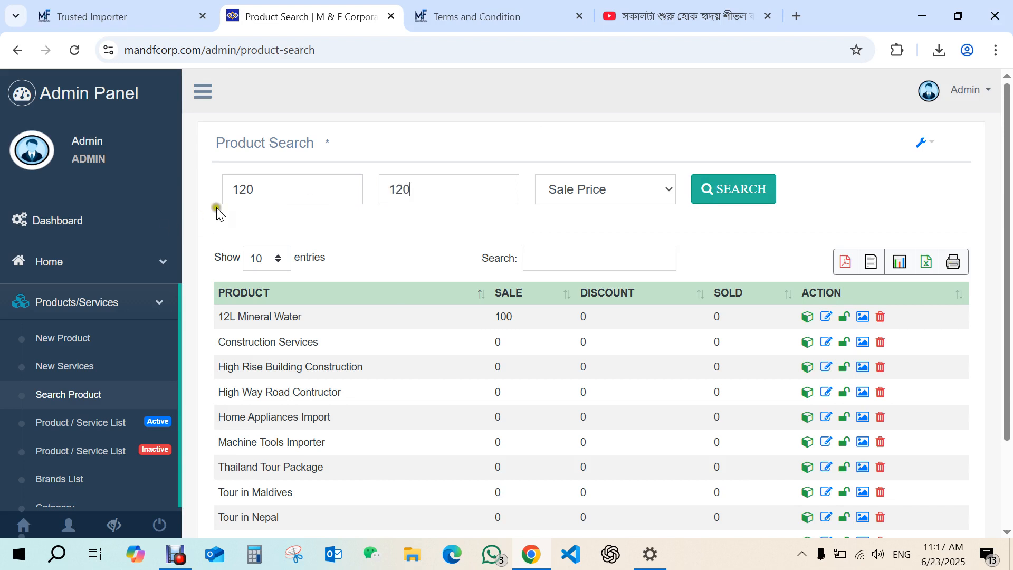
double_click(270, 193)
type("80")
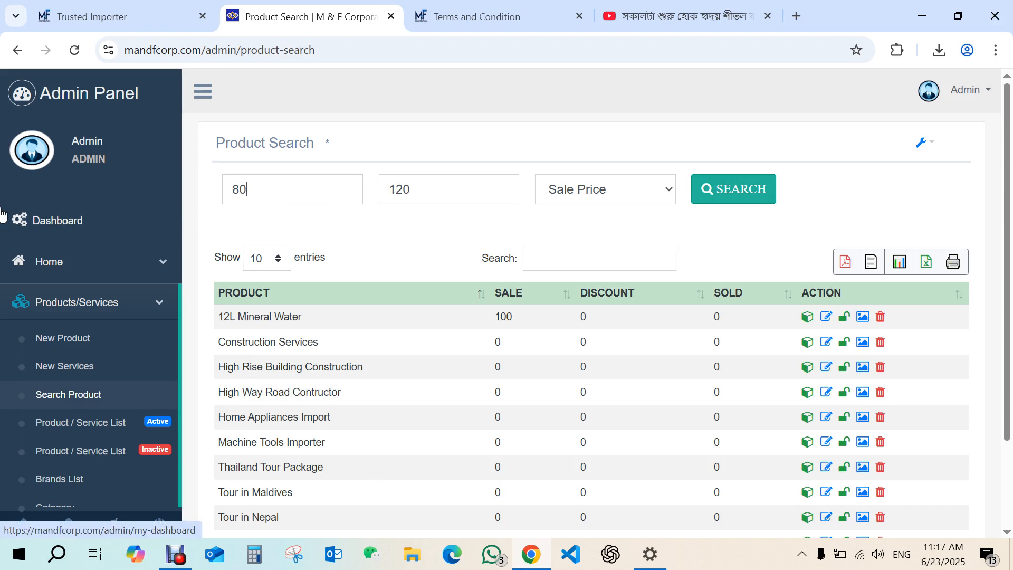
left_click(741, 200)
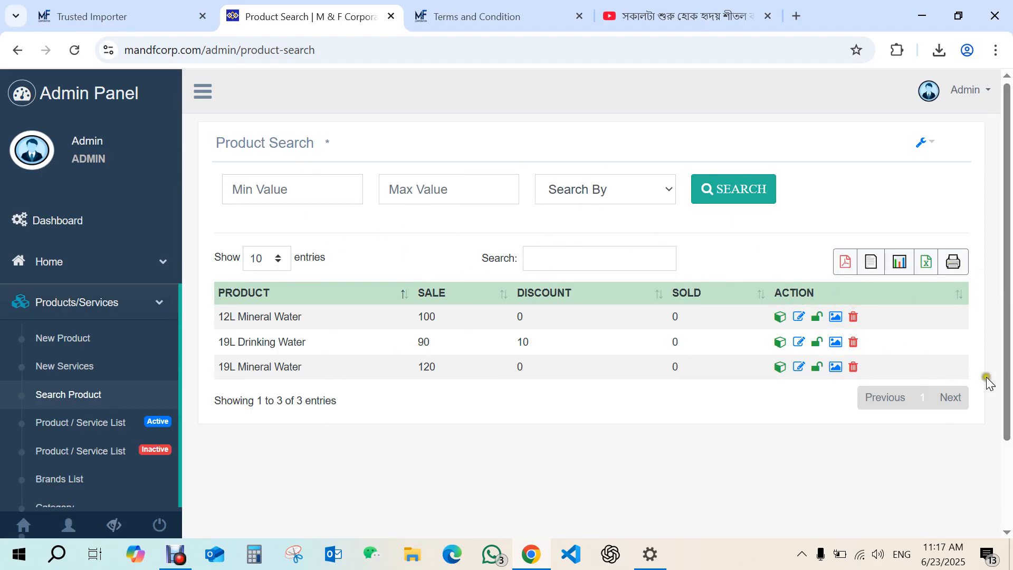
left_click_drag(1008, 383, 1008, 480)
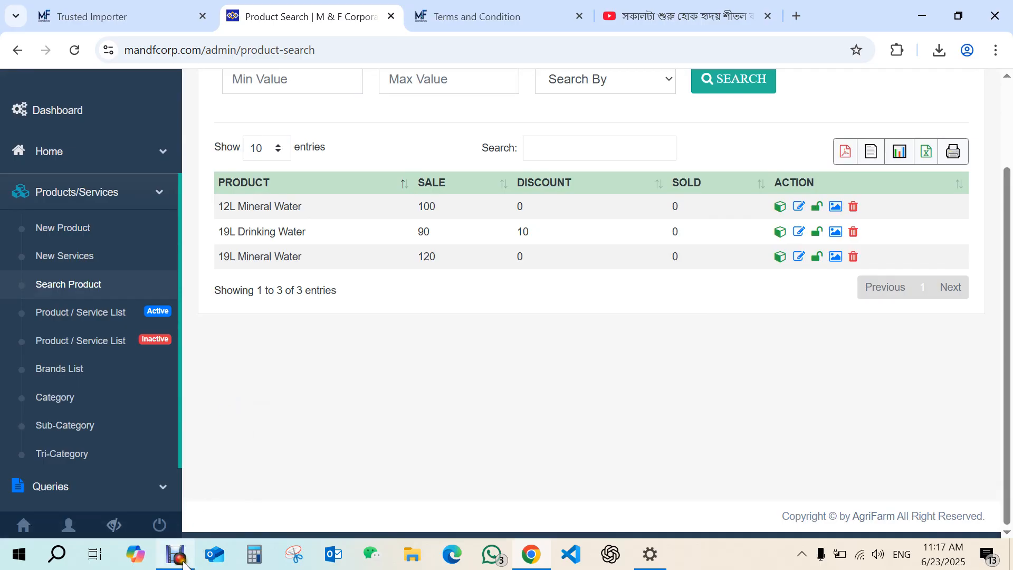
mouse_move(182, 563)
left_click(174, 475)
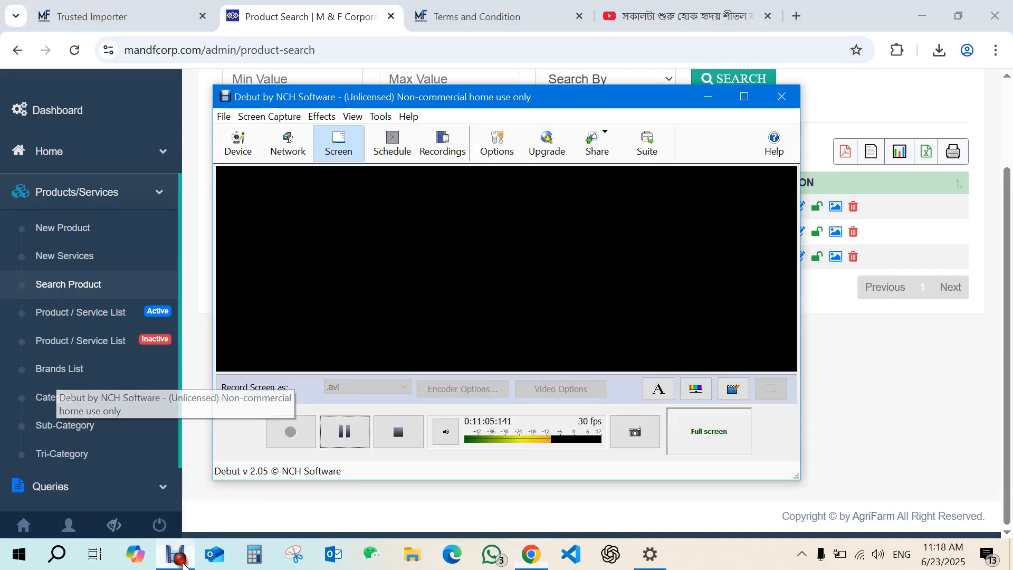